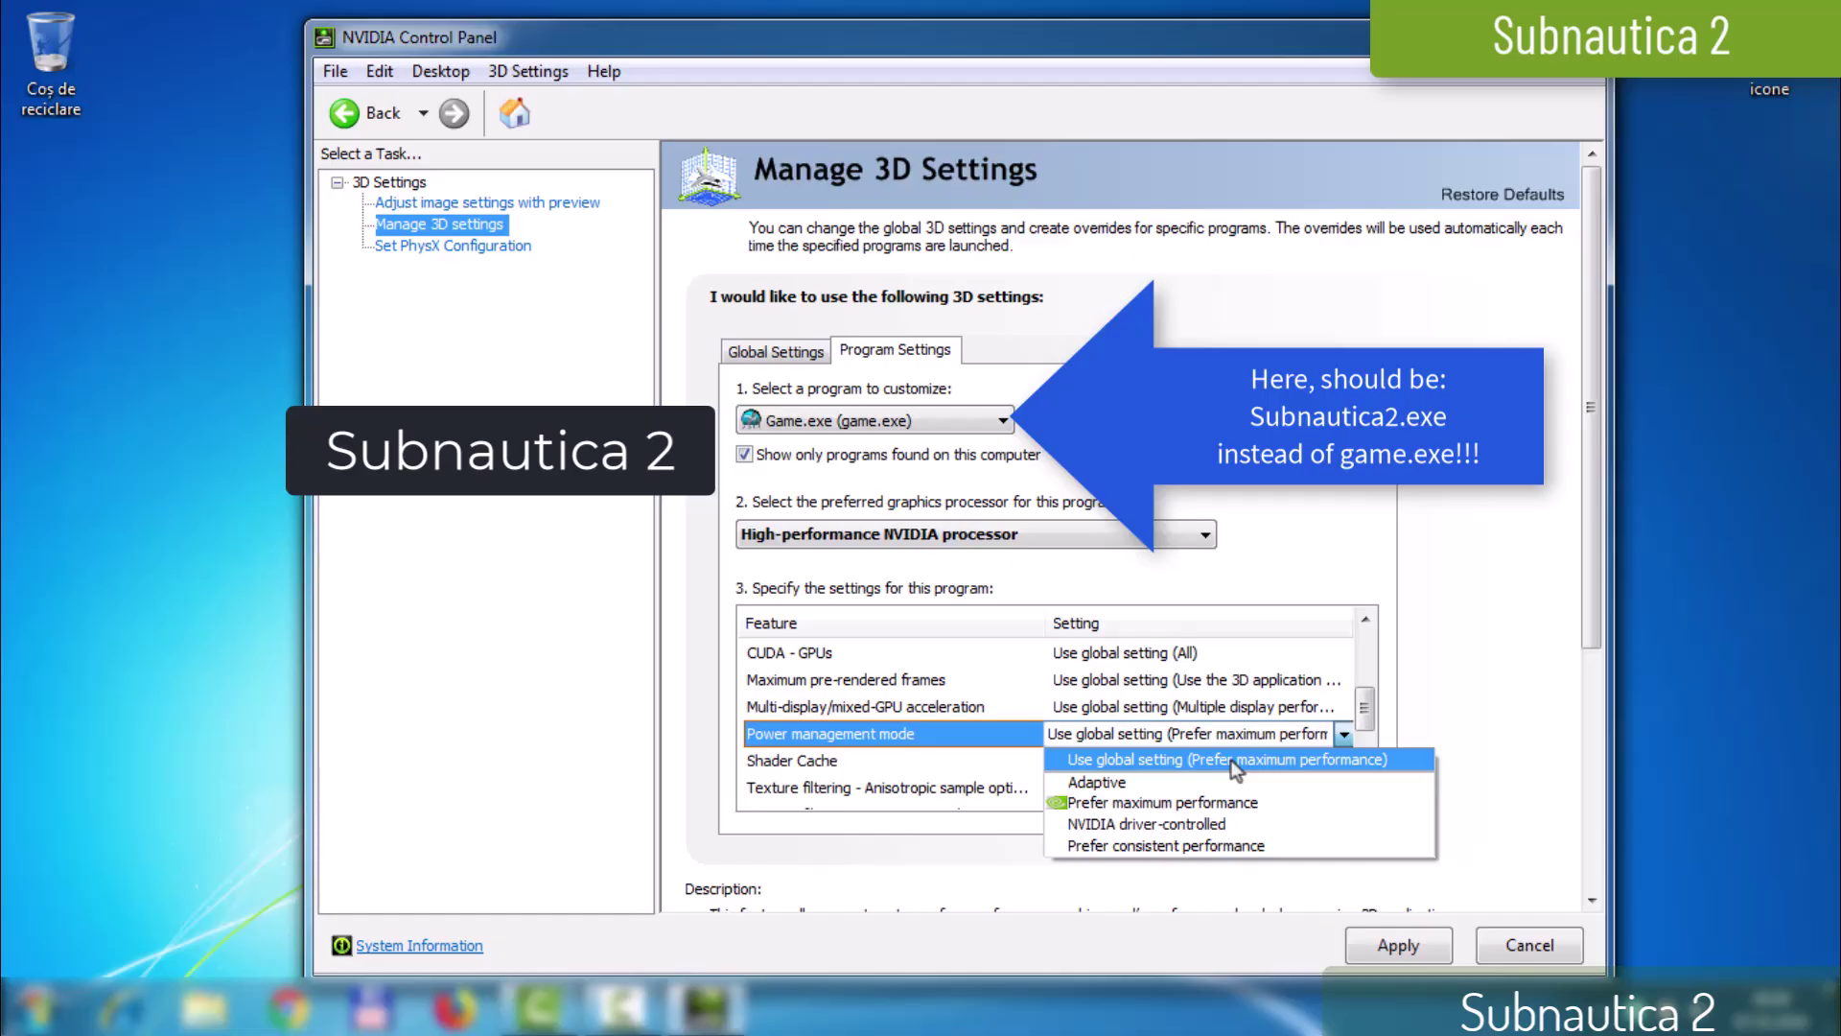
# Step: Set the game.exe profile's power management mode to Prefer maximum performance and its texture filtering quality to High performance
pyautogui.click(1217, 802)
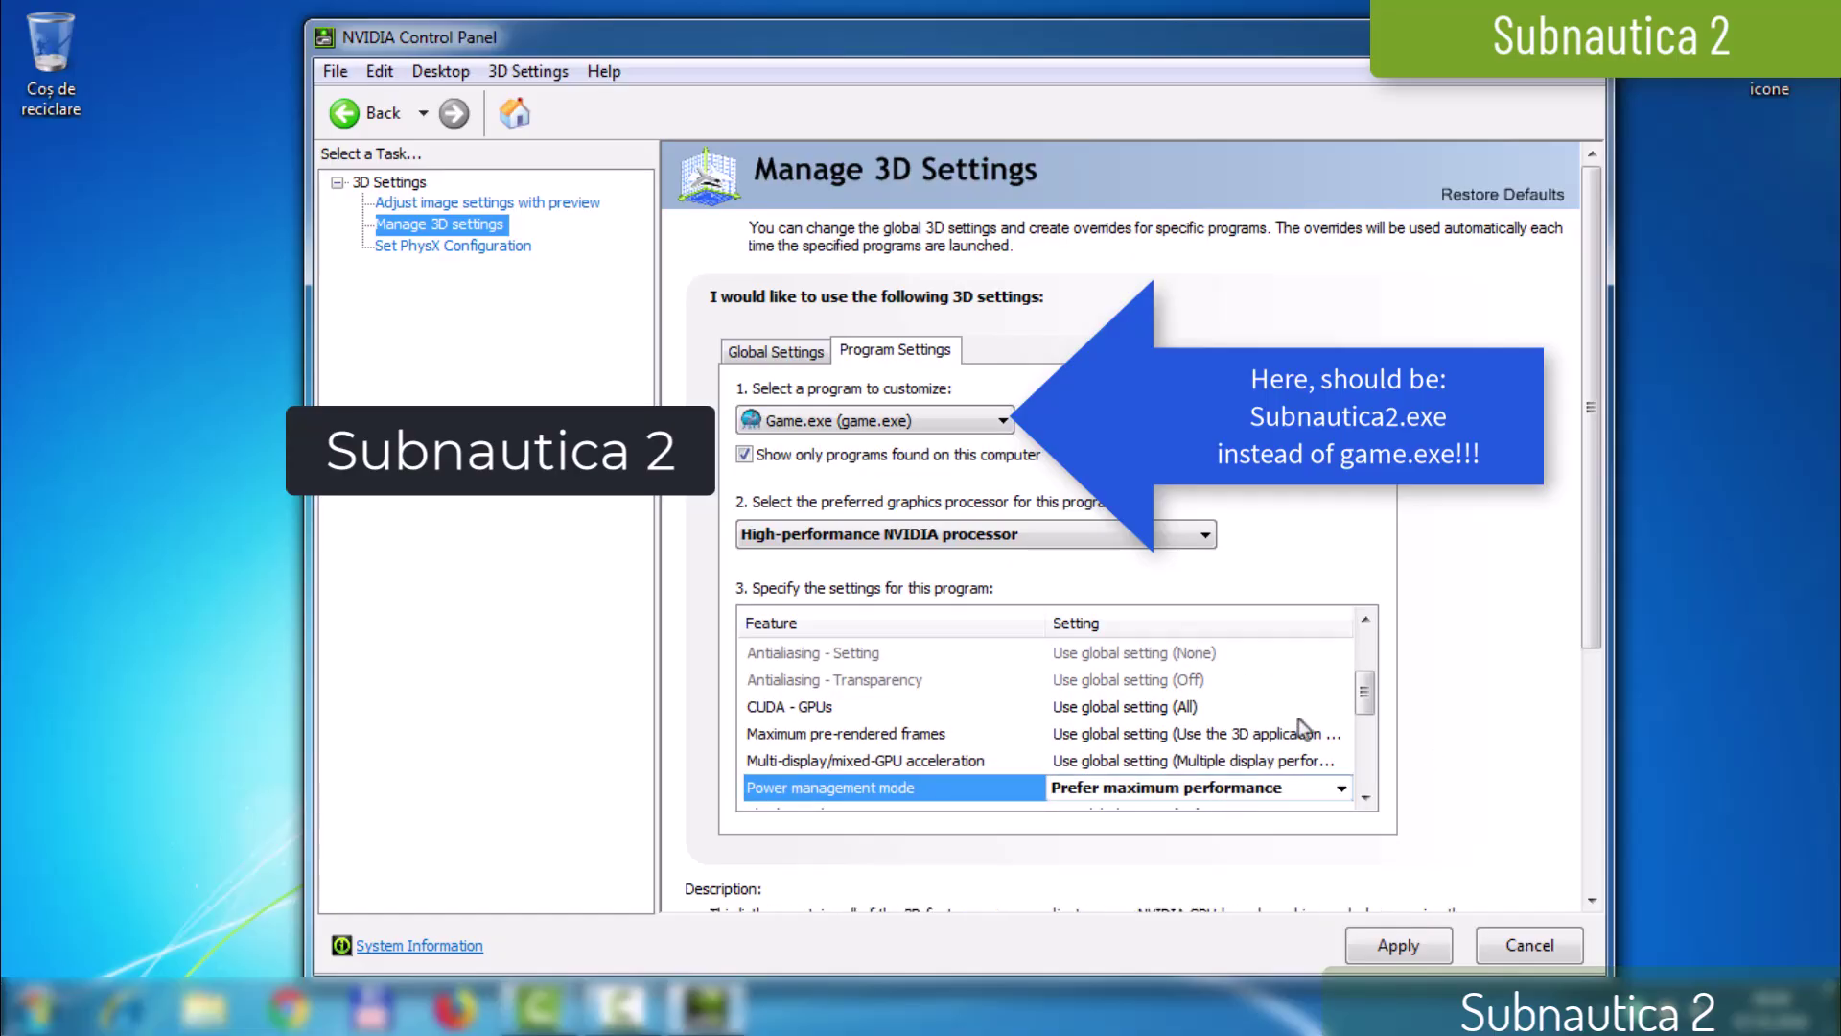
pyautogui.moveTo(1365, 698); pyautogui.dragTo(1368, 759)
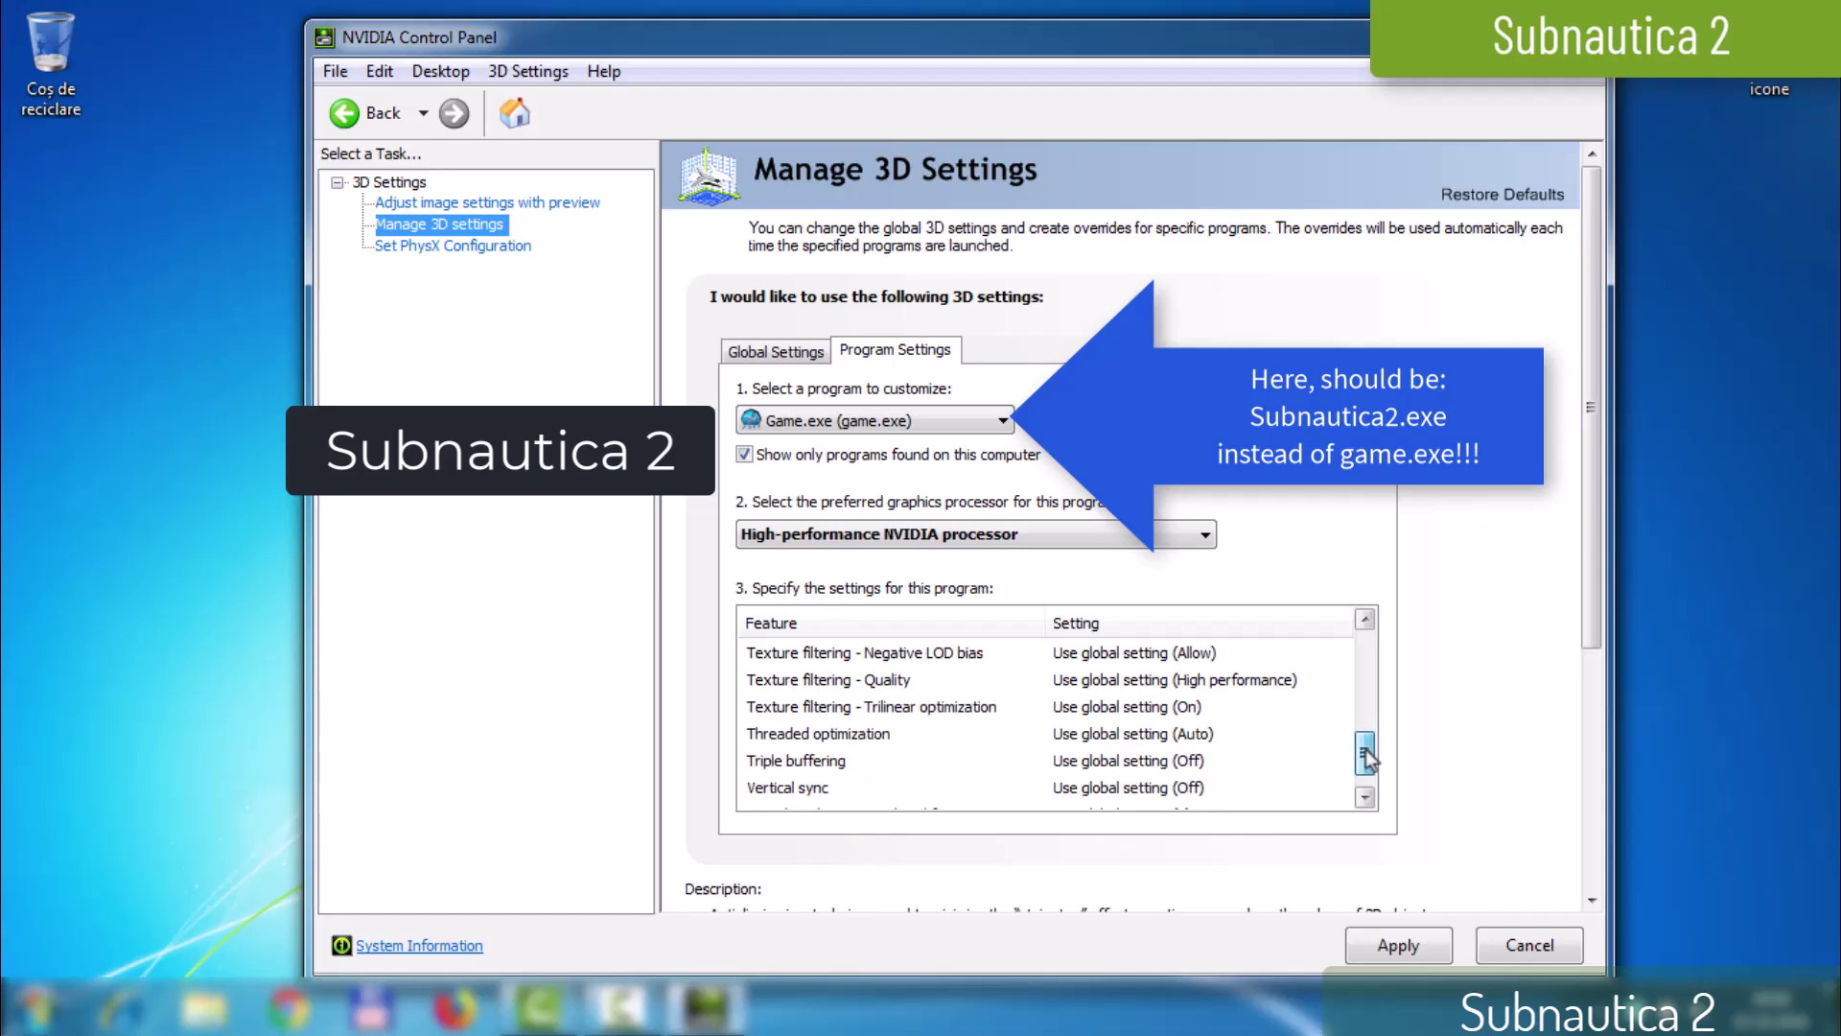
pyautogui.click(1285, 682)
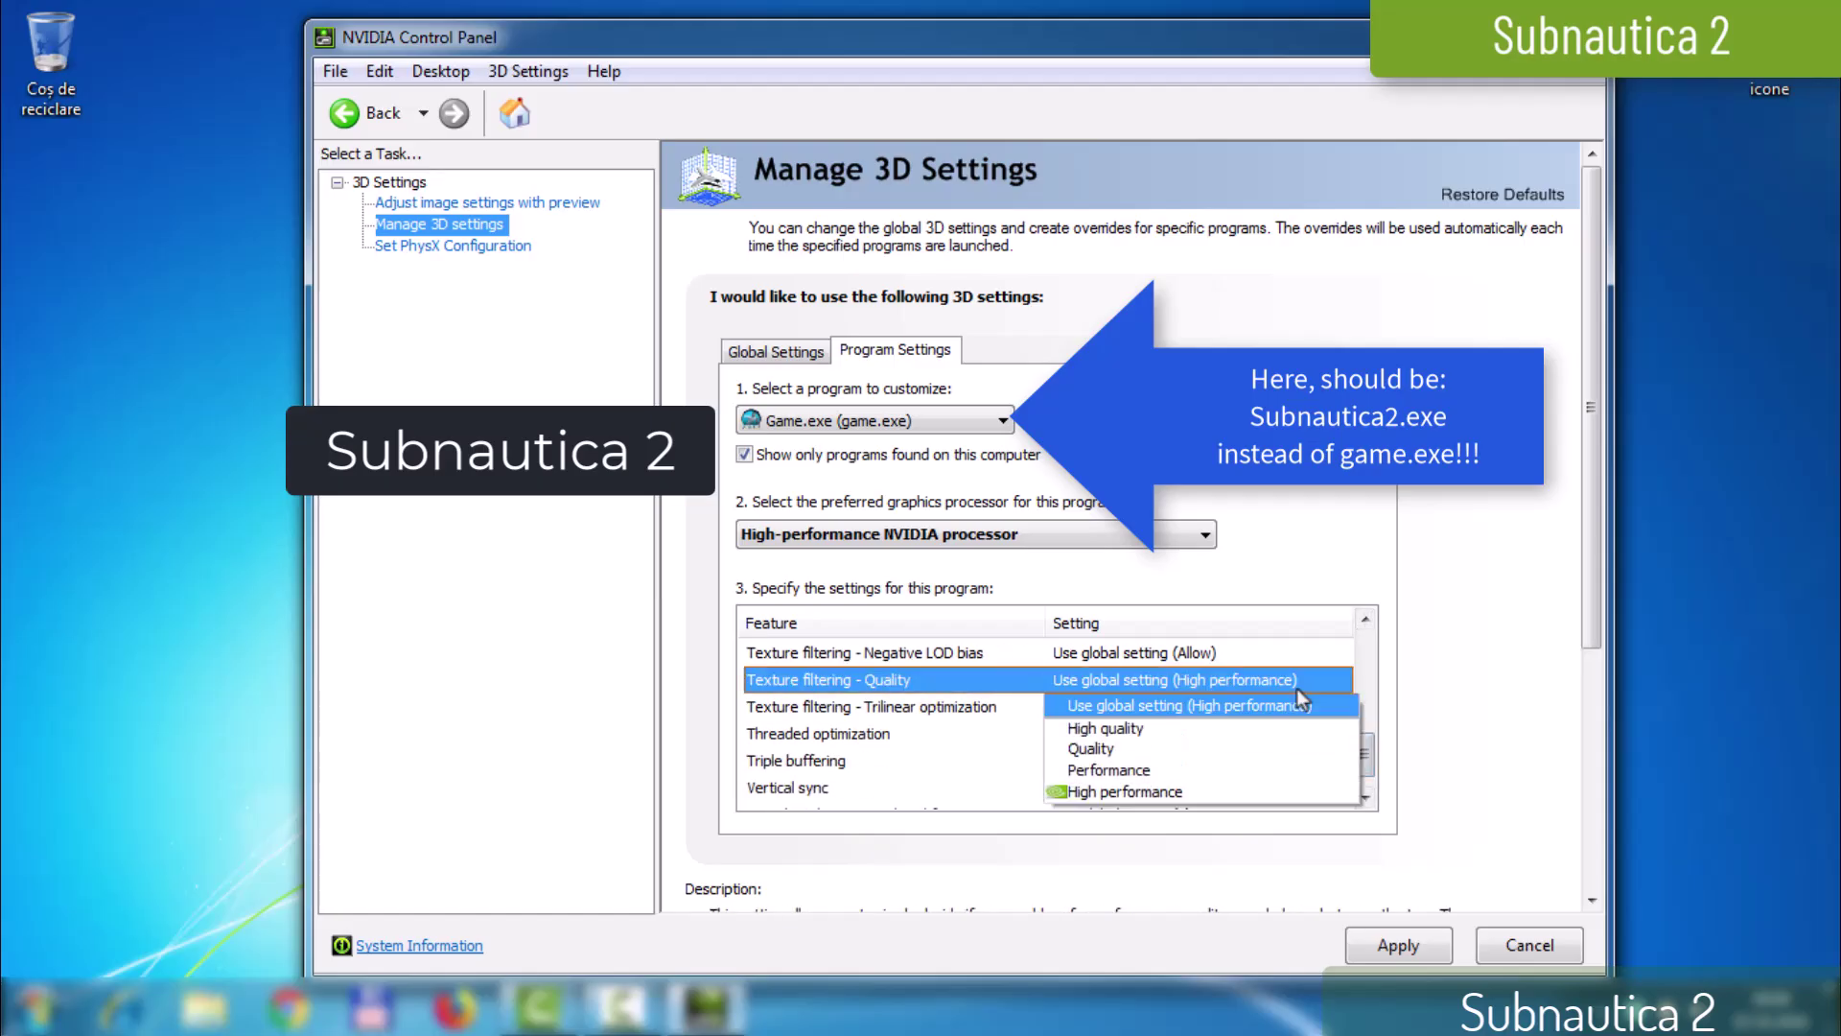
pyautogui.click(1132, 791)
# Step: Set the texture filtering anisotropic sample optimization to Off and apply the program's 3D settings
pyautogui.moveTo(1363, 723); pyautogui.dragTo(1366, 769)
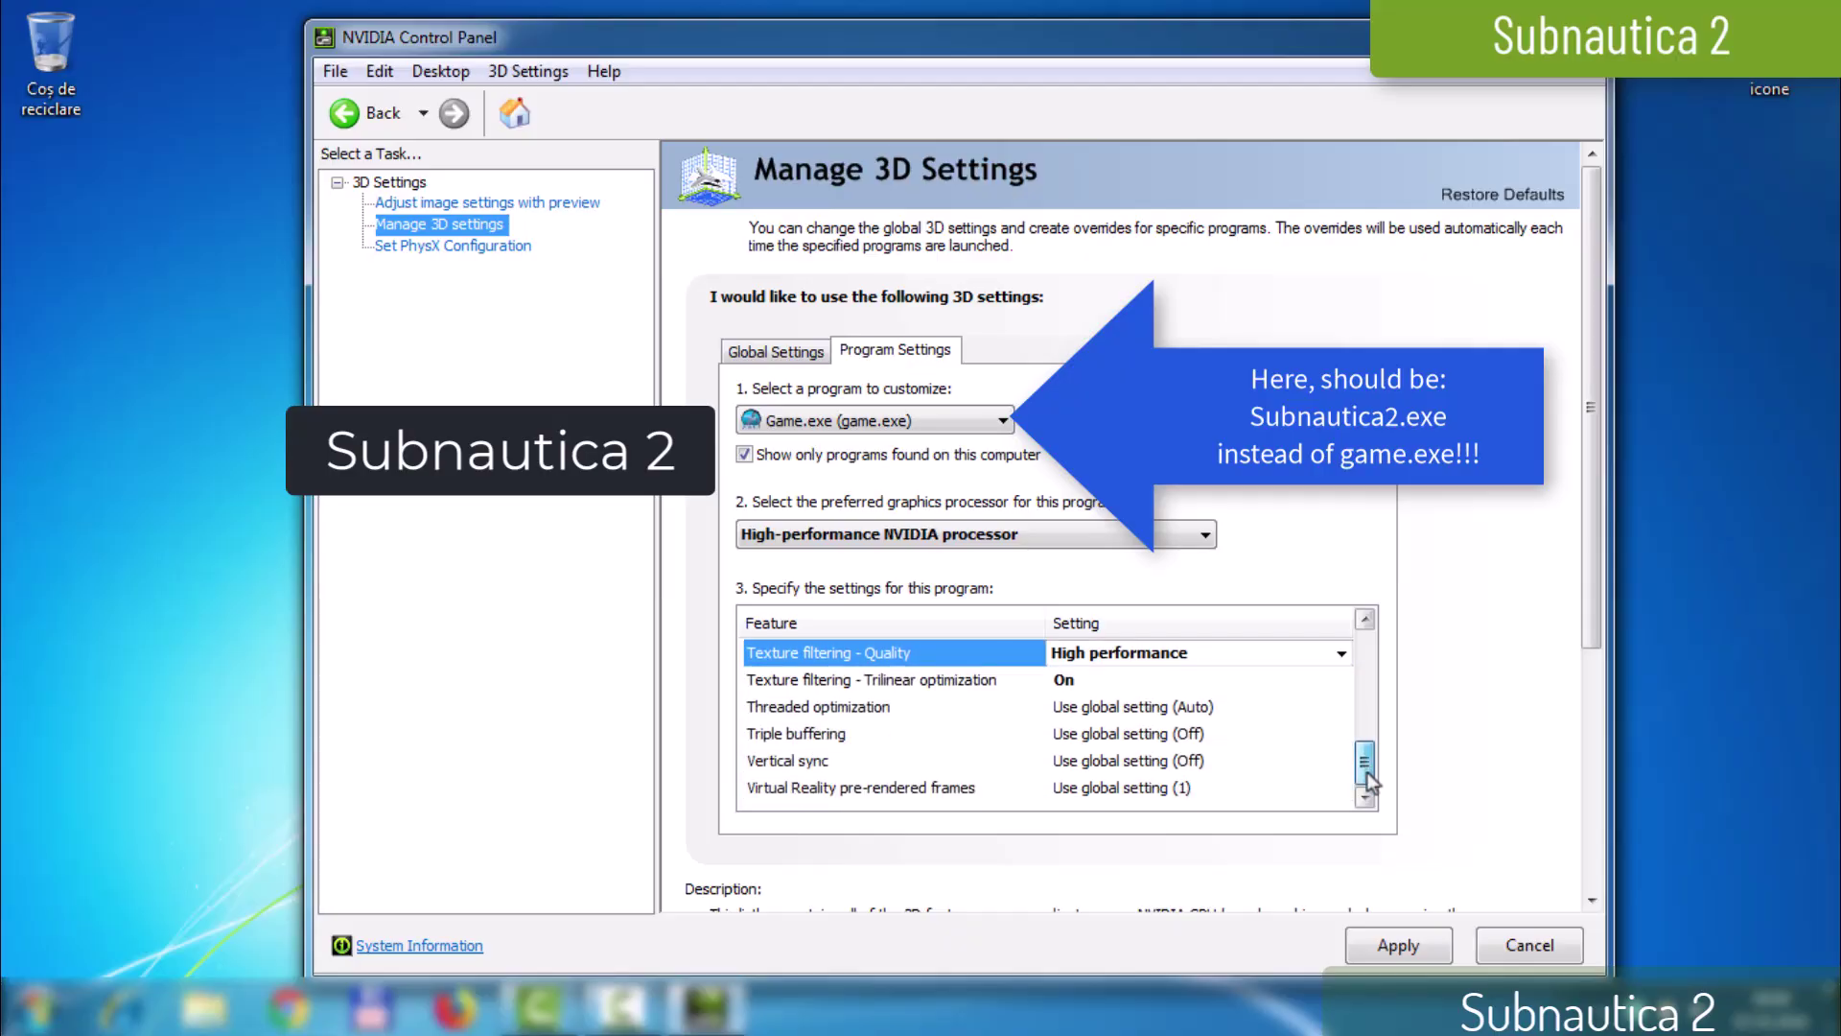
pyautogui.moveTo(1367, 773); pyautogui.dragTo(1365, 726)
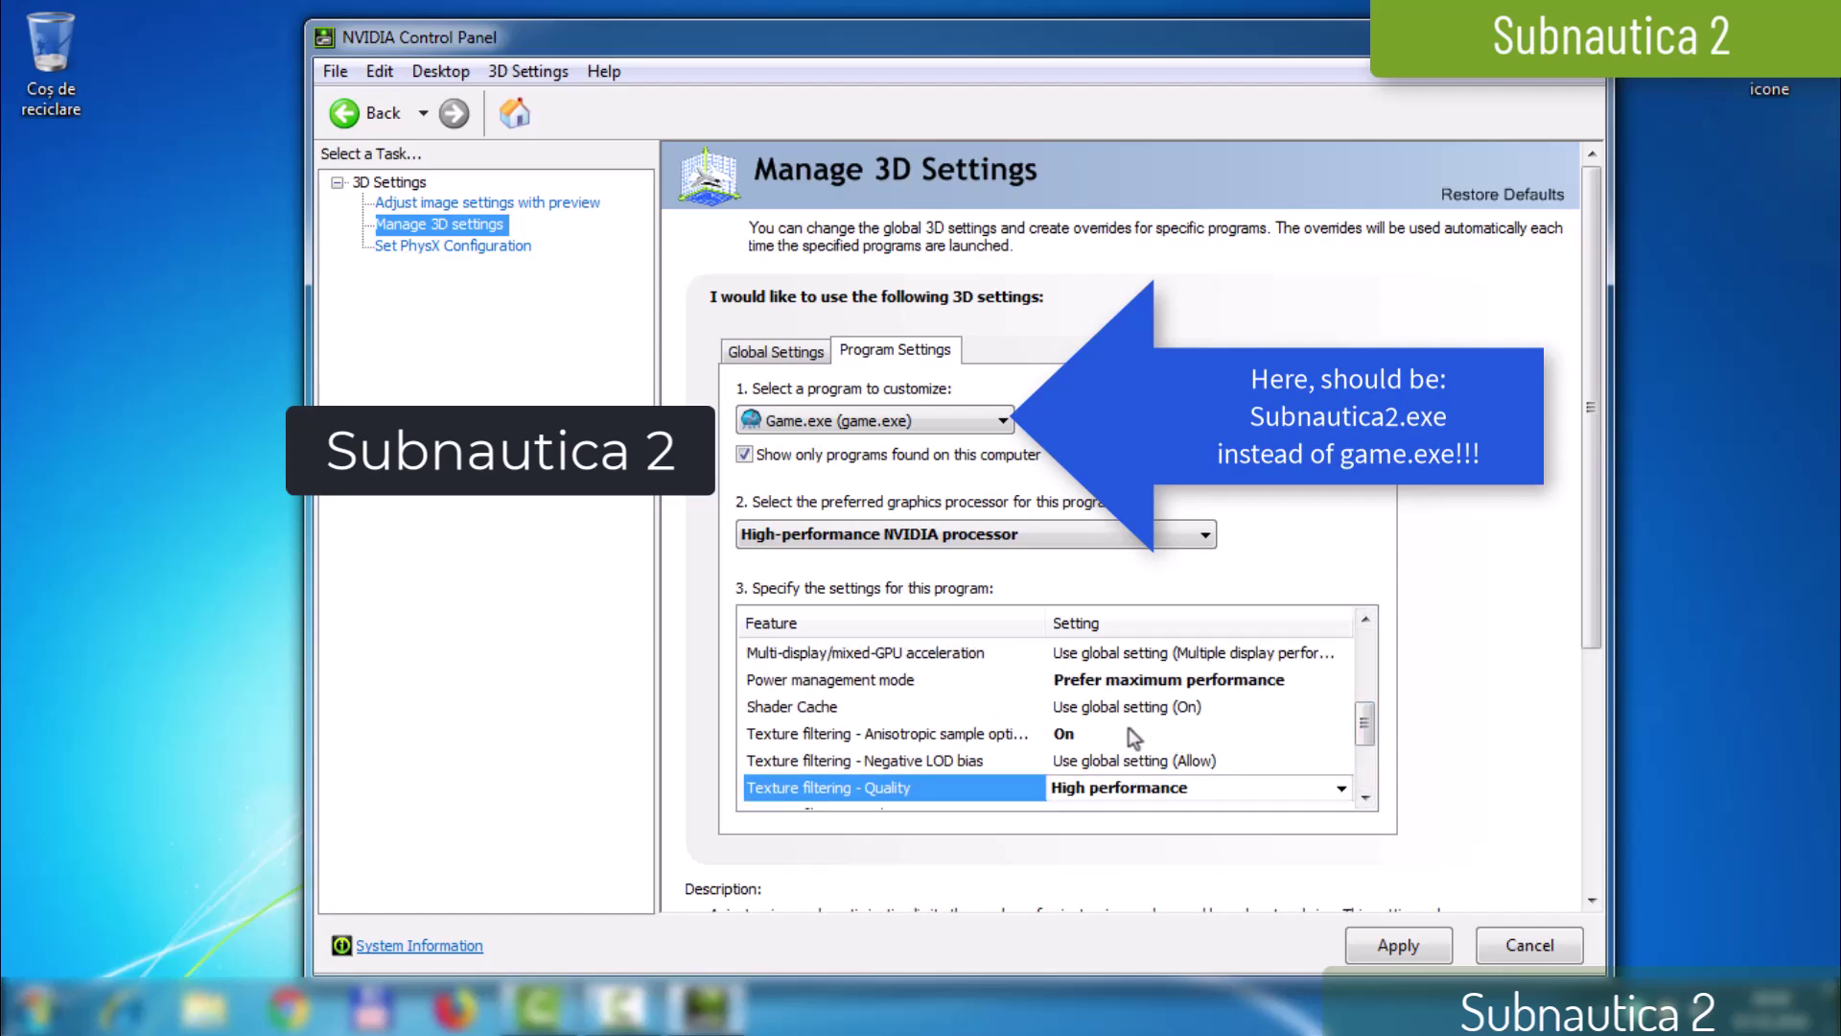
pyautogui.click(1130, 733)
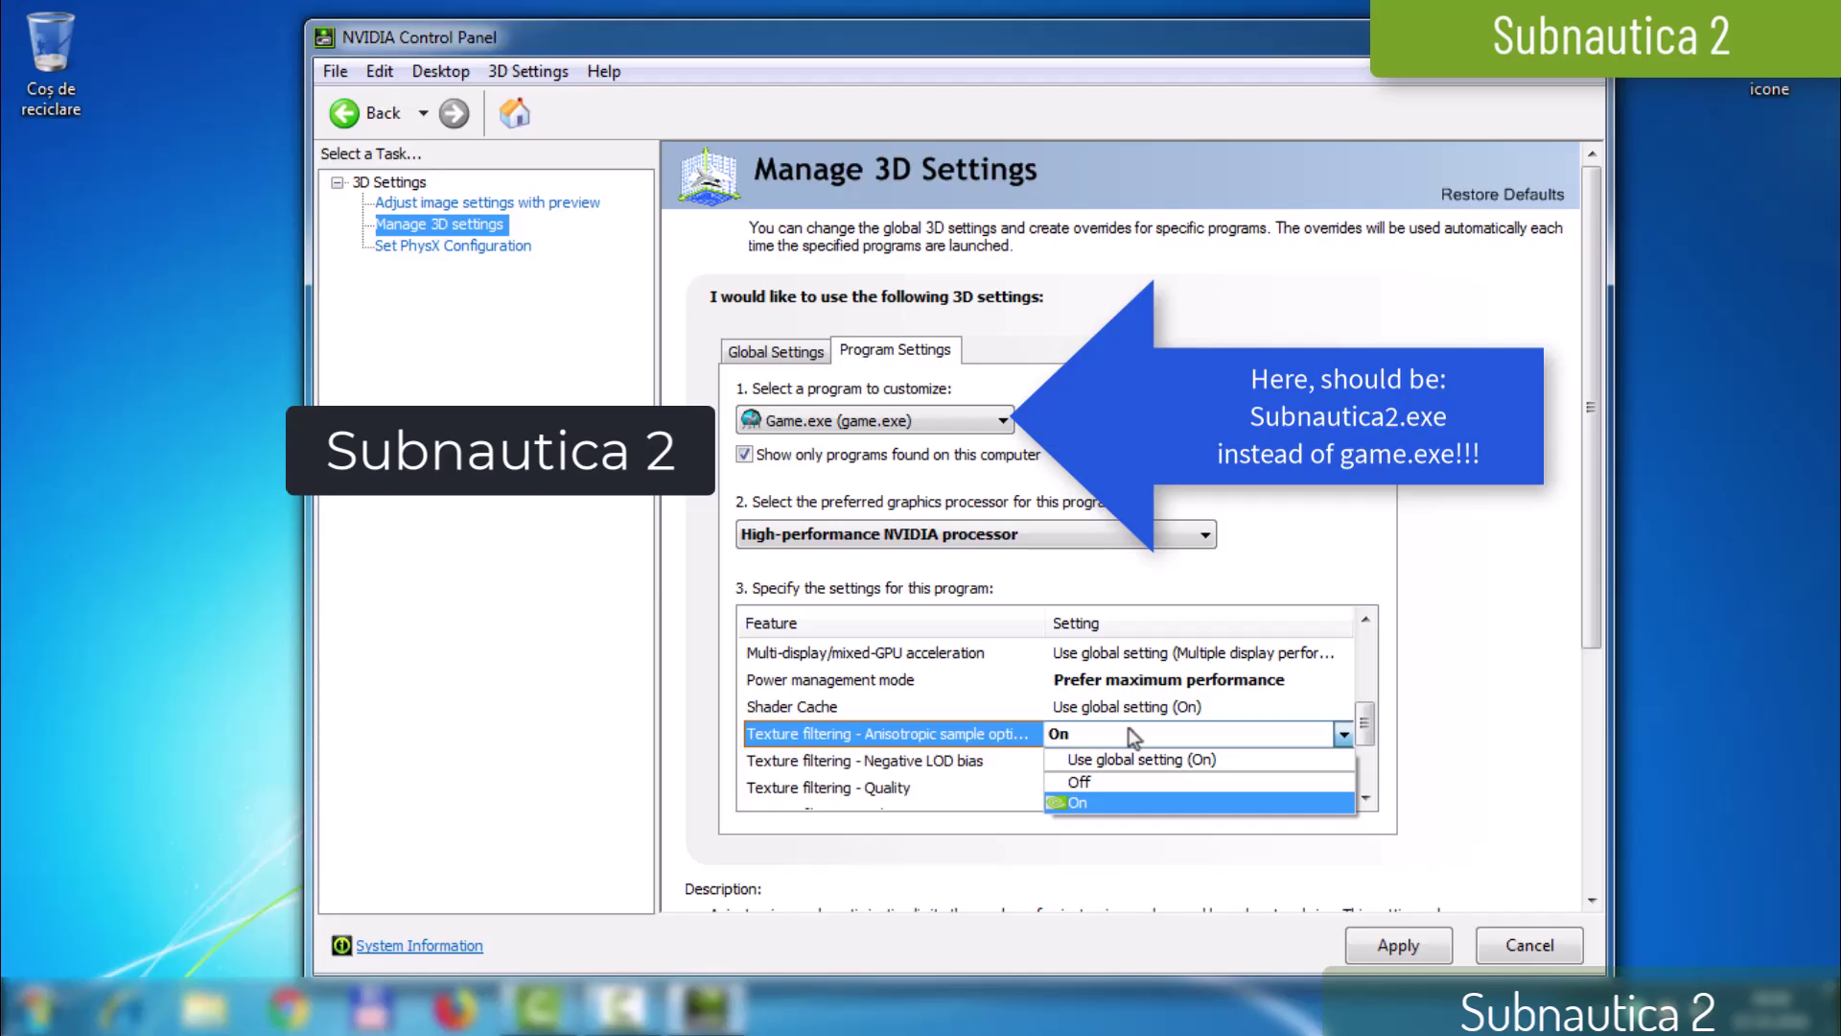
pyautogui.click(1121, 781)
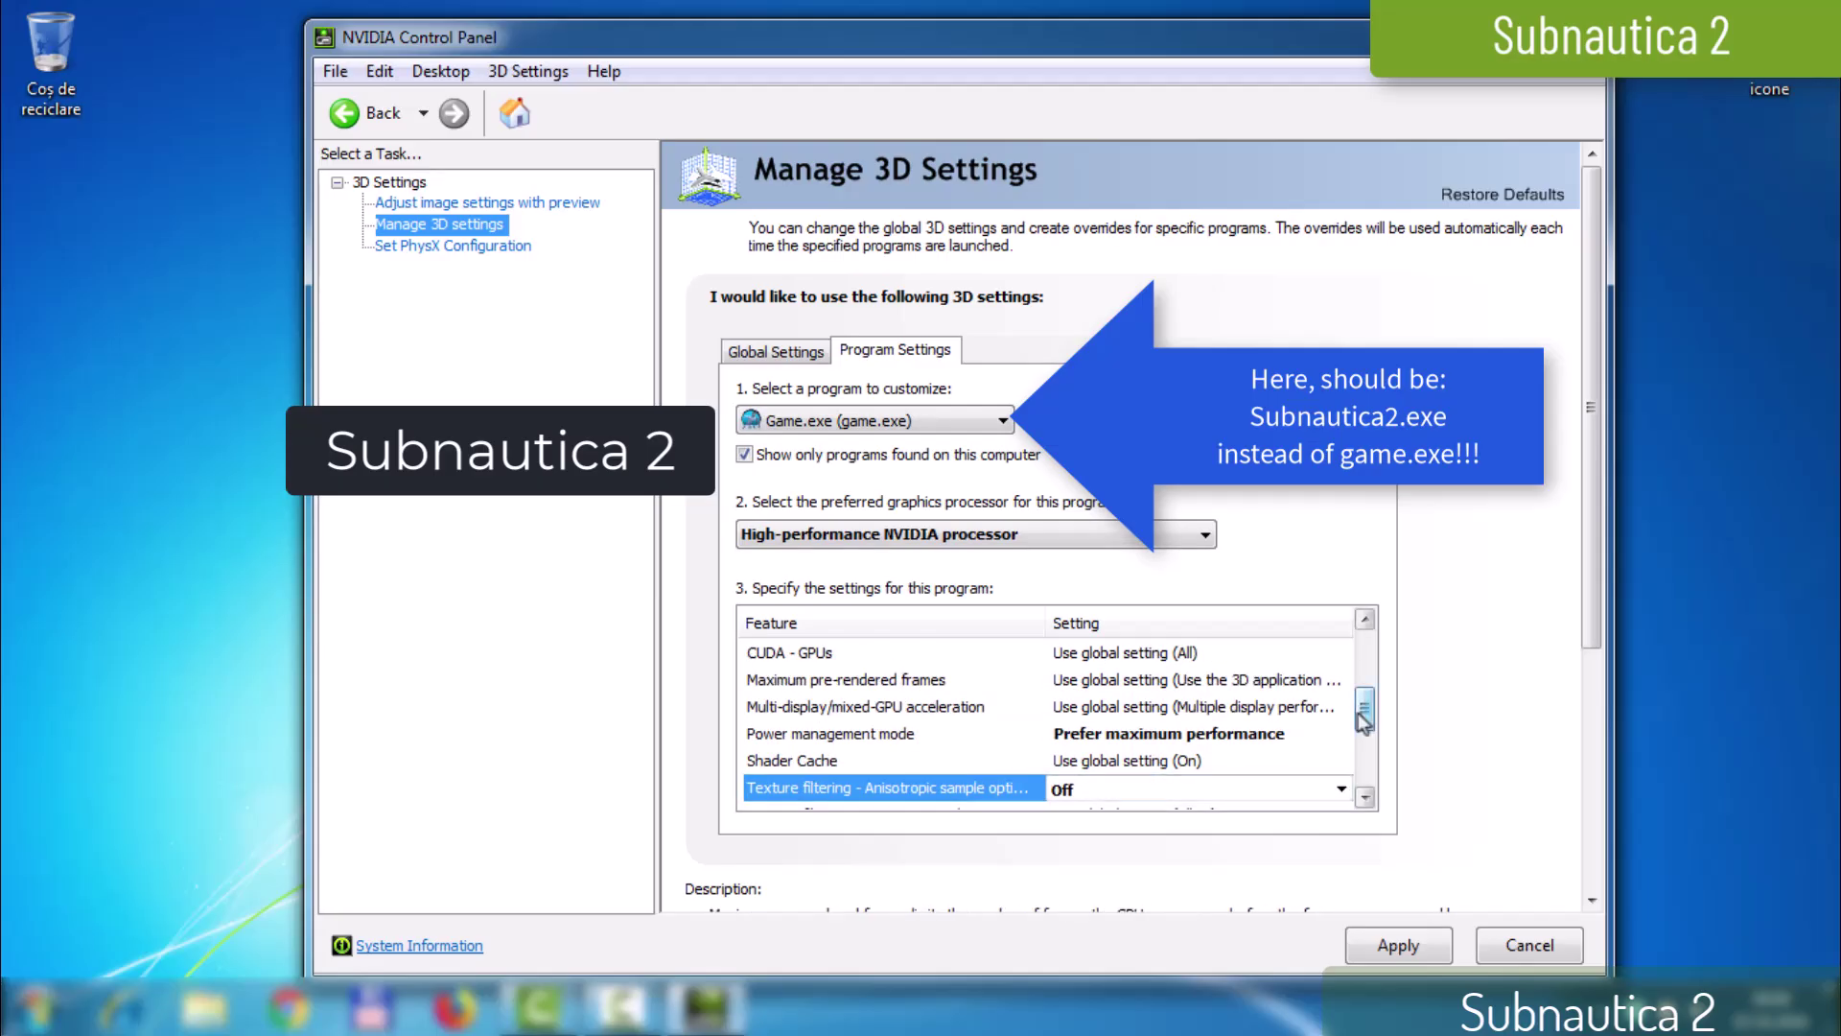
pyautogui.moveTo(1365, 722); pyautogui.dragTo(1365, 654)
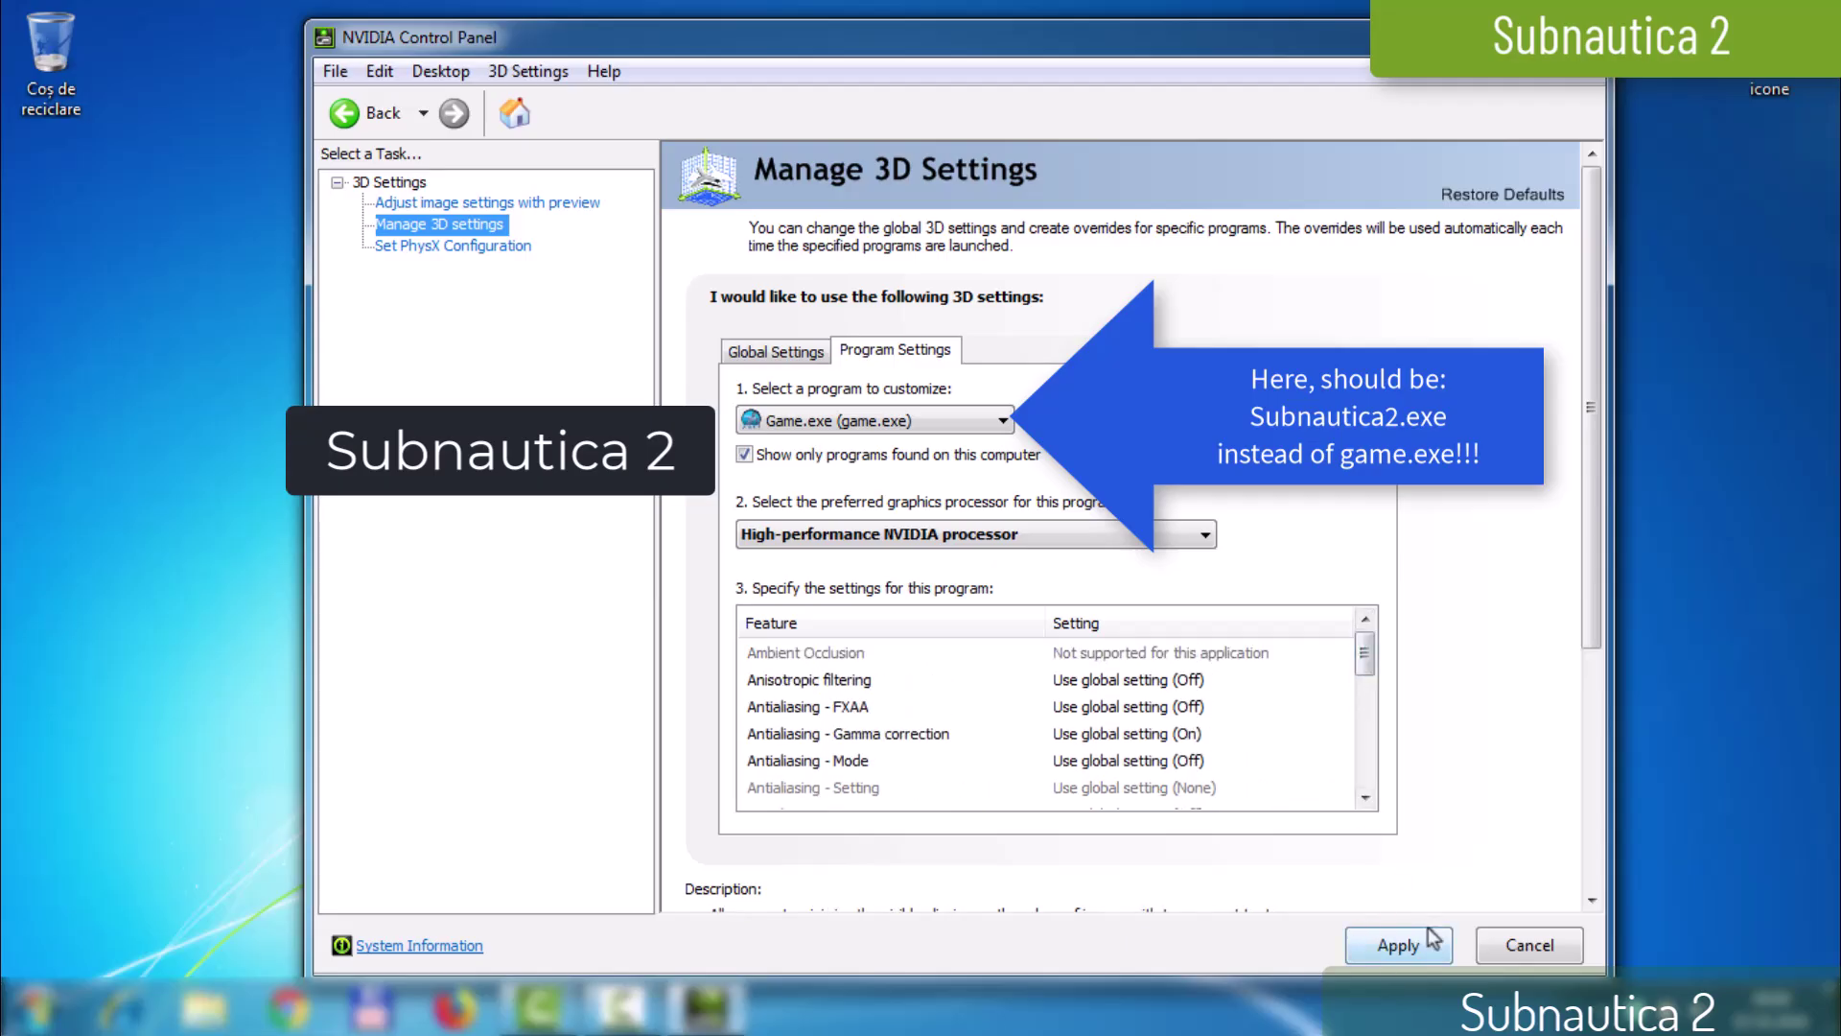
pyautogui.click(1400, 949)
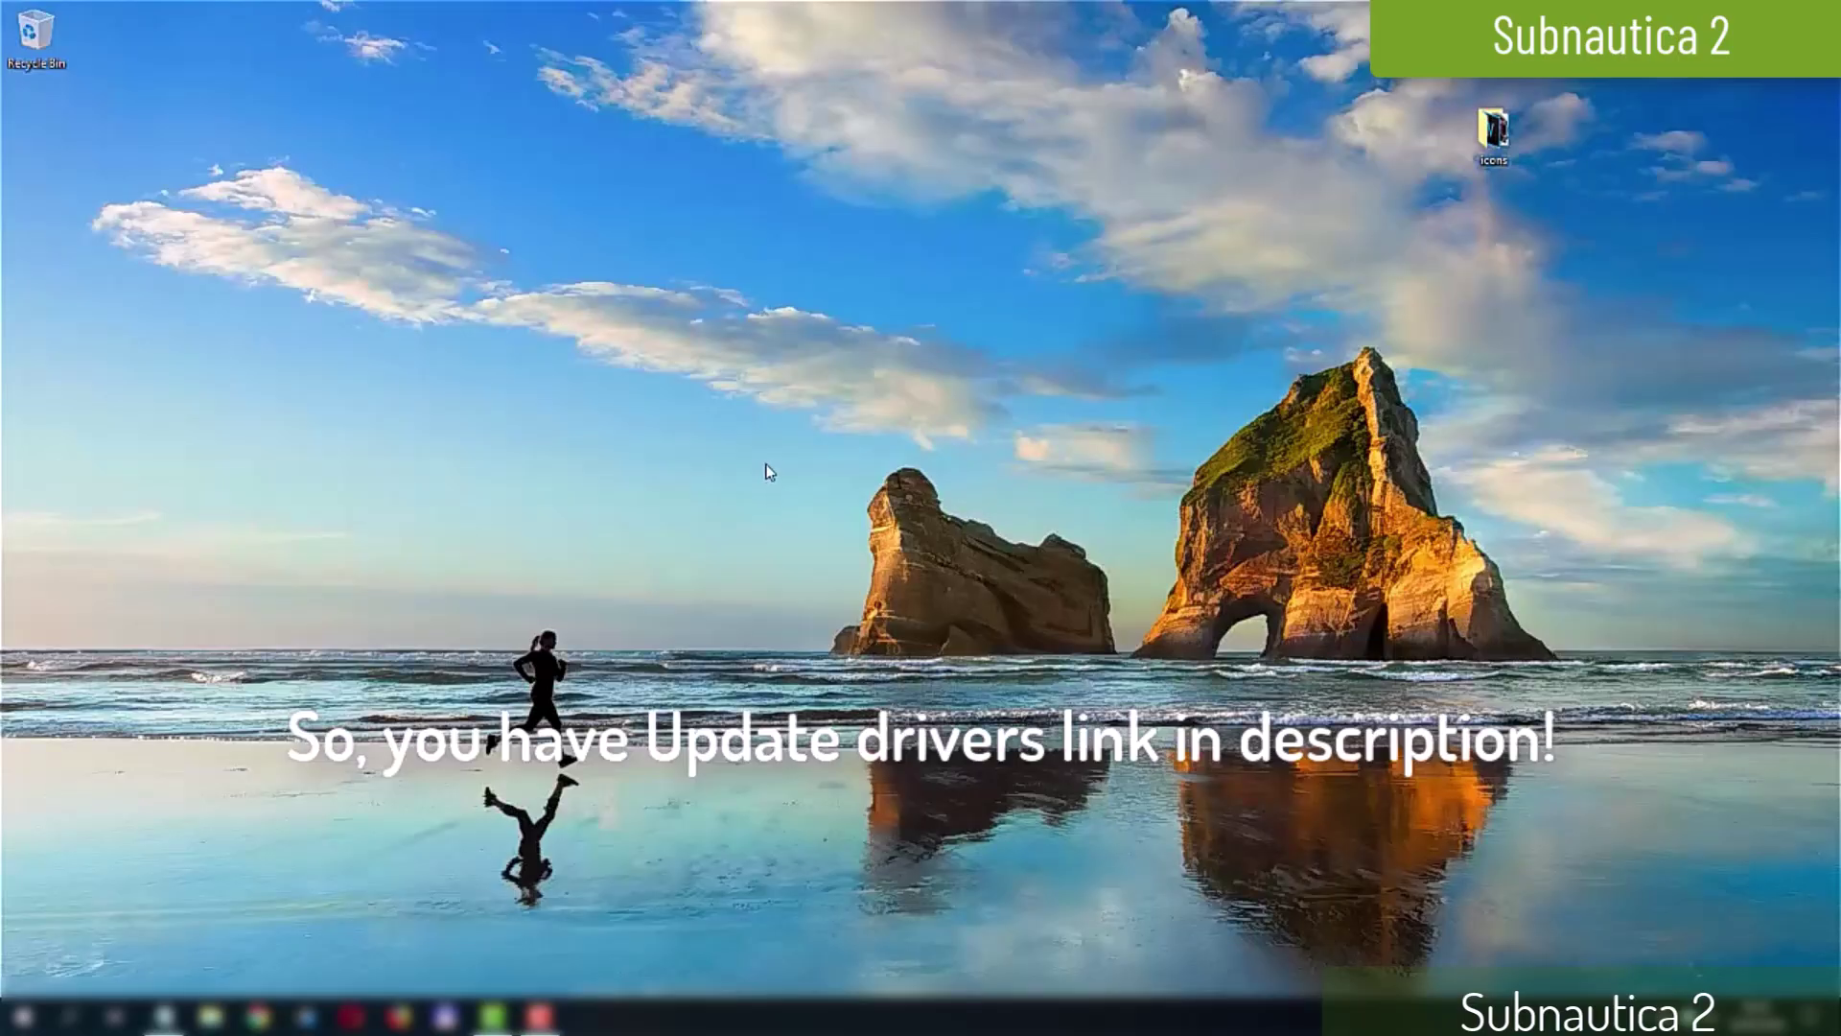
# Step: Switch to AMD Radeon Settings from the desktop and show its gaming profiles
pyautogui.rightClick(766, 467)
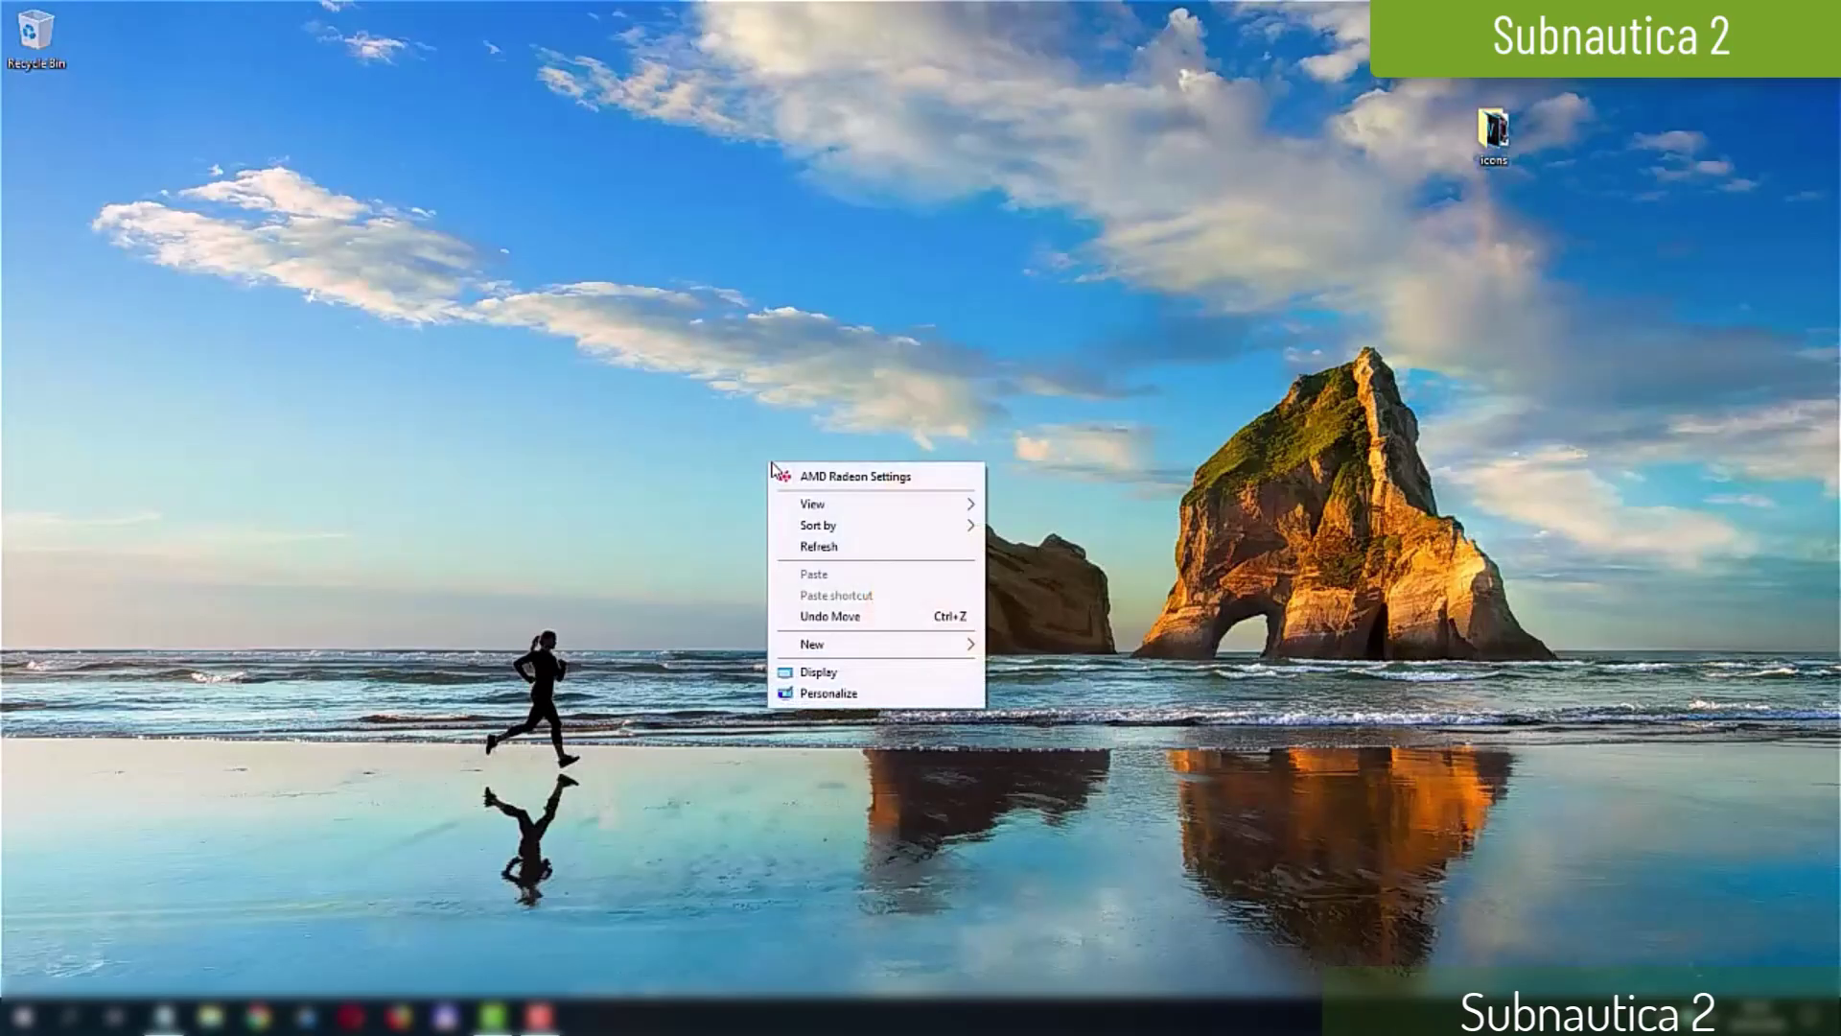
pyautogui.click(927, 483)
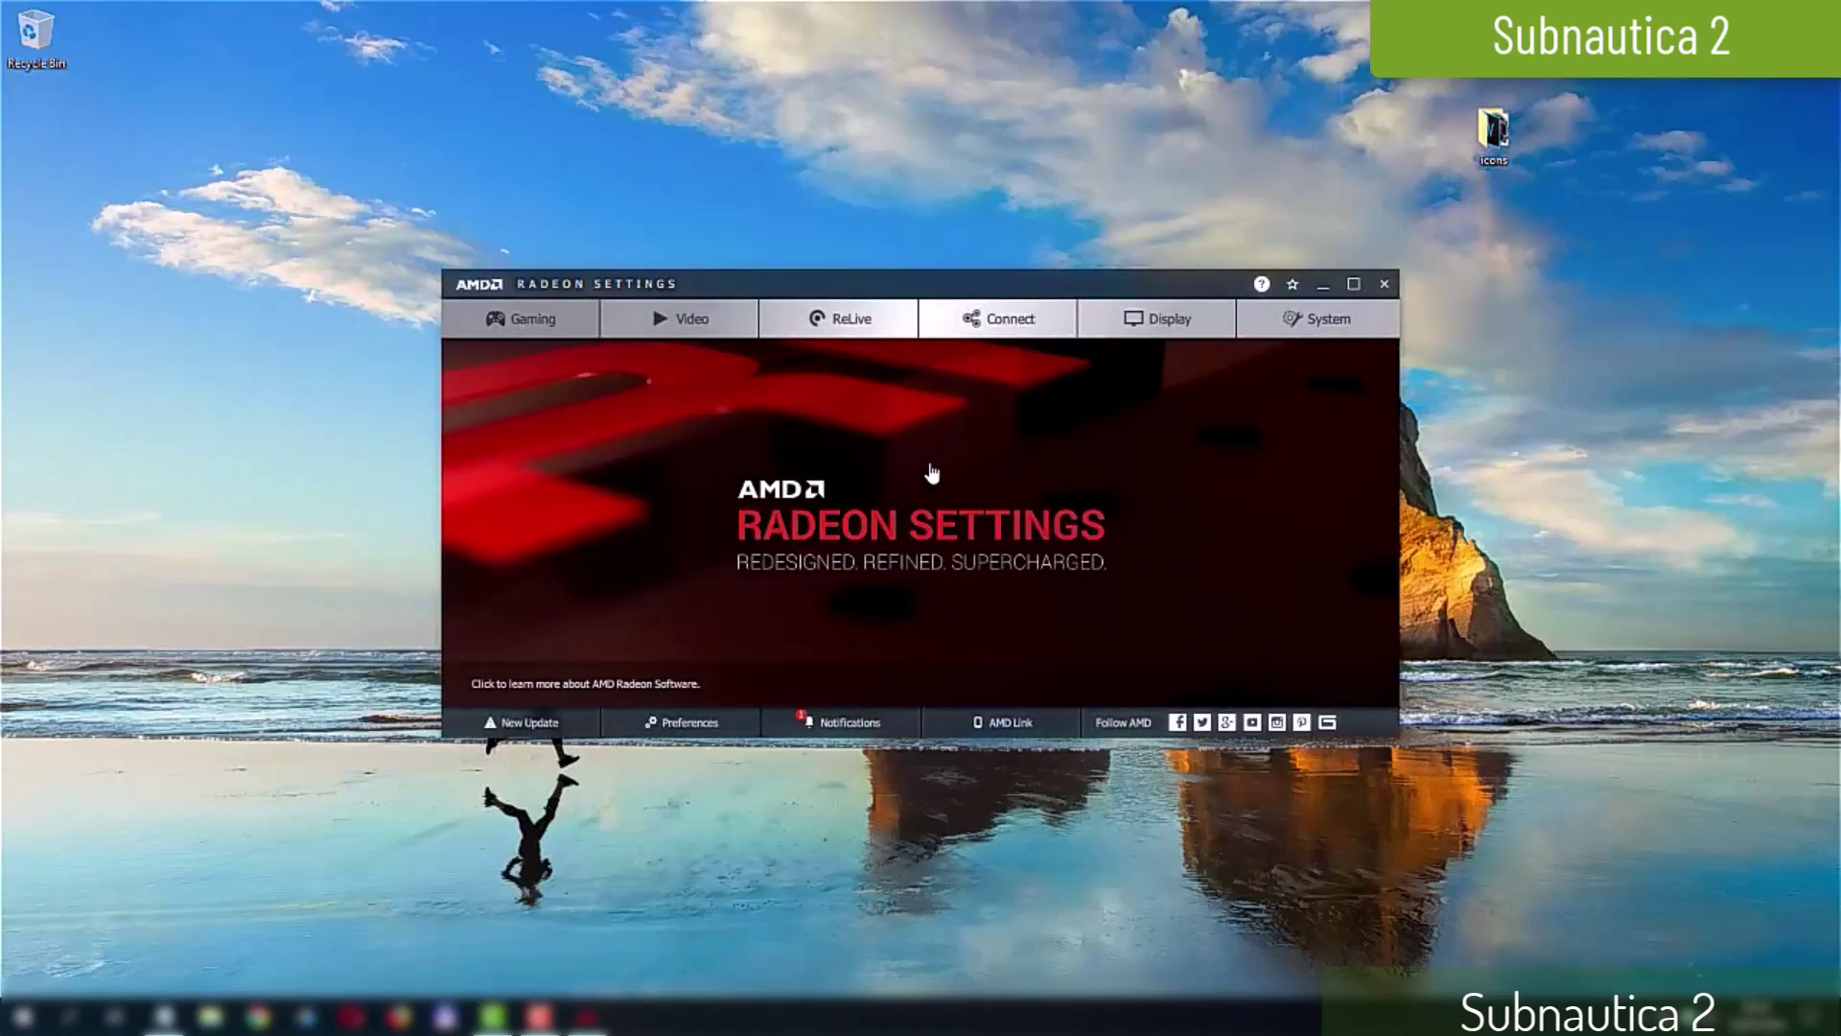
pyautogui.click(508, 318)
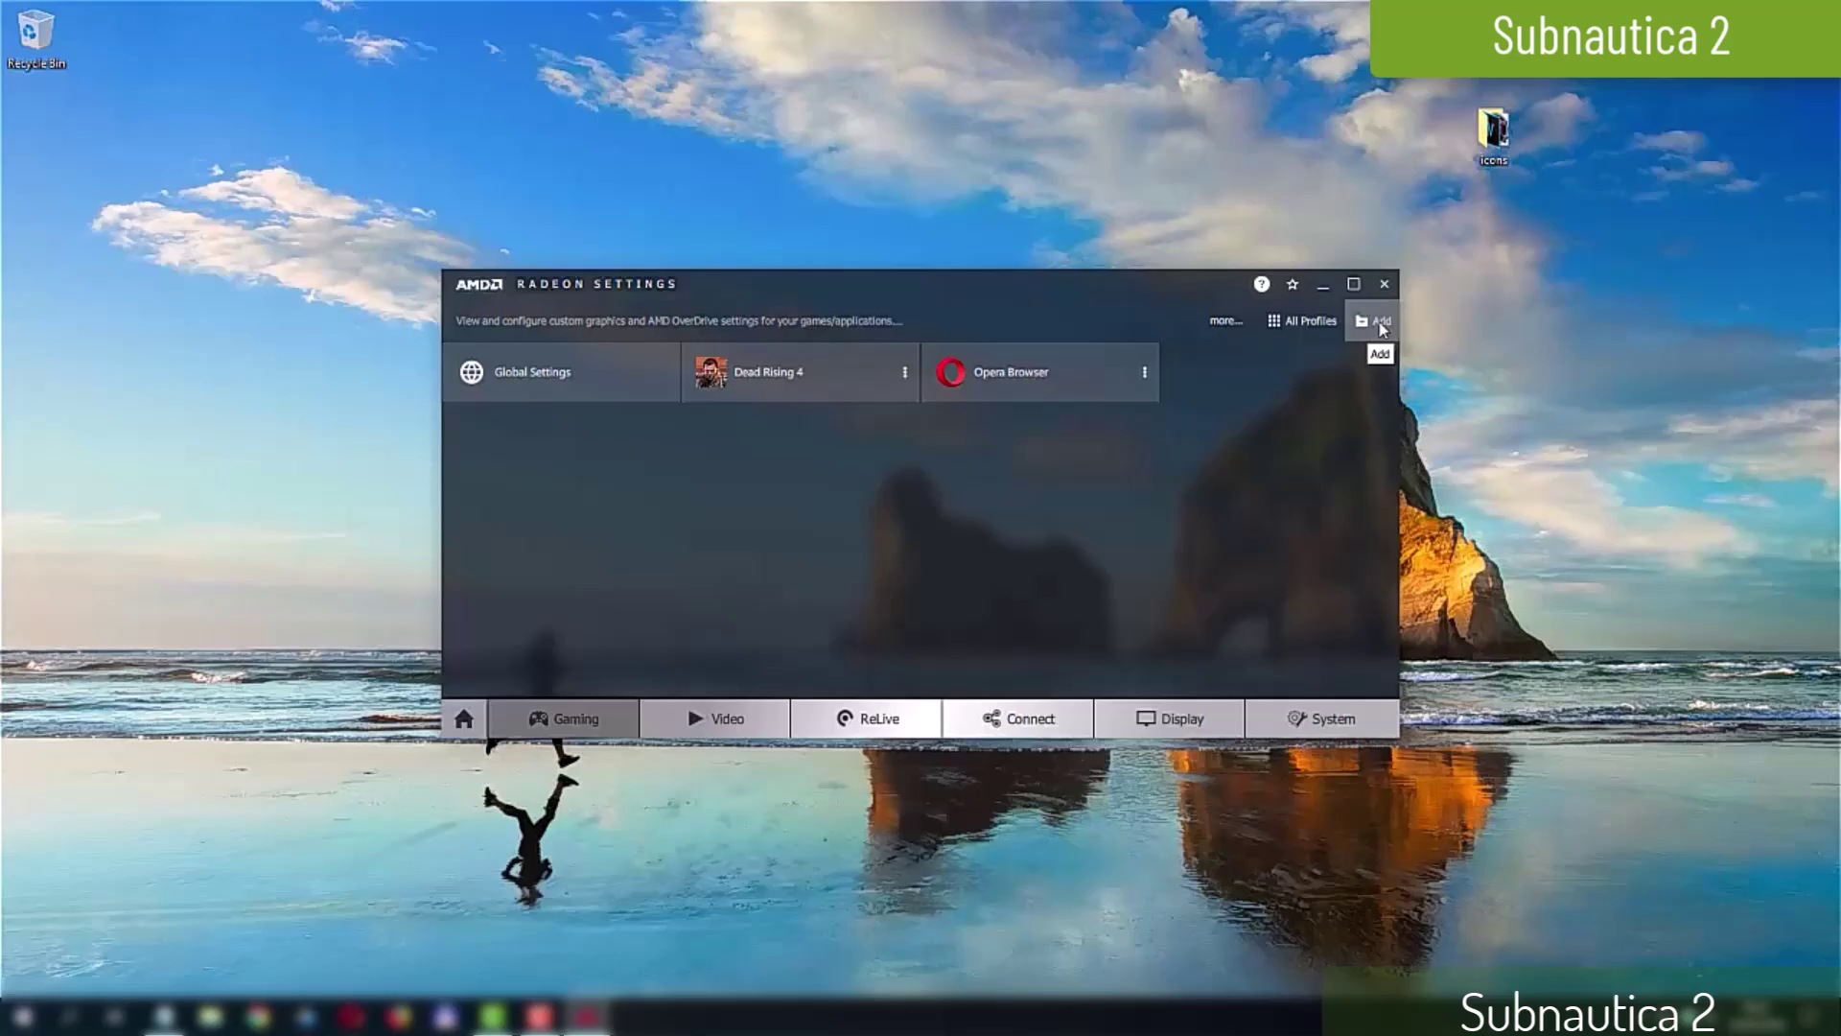
# Step: Add a gaming profile for the GAME application from DESIRED GAME FOLDER in Downloads and check the profile's options
pyautogui.click(1373, 321)
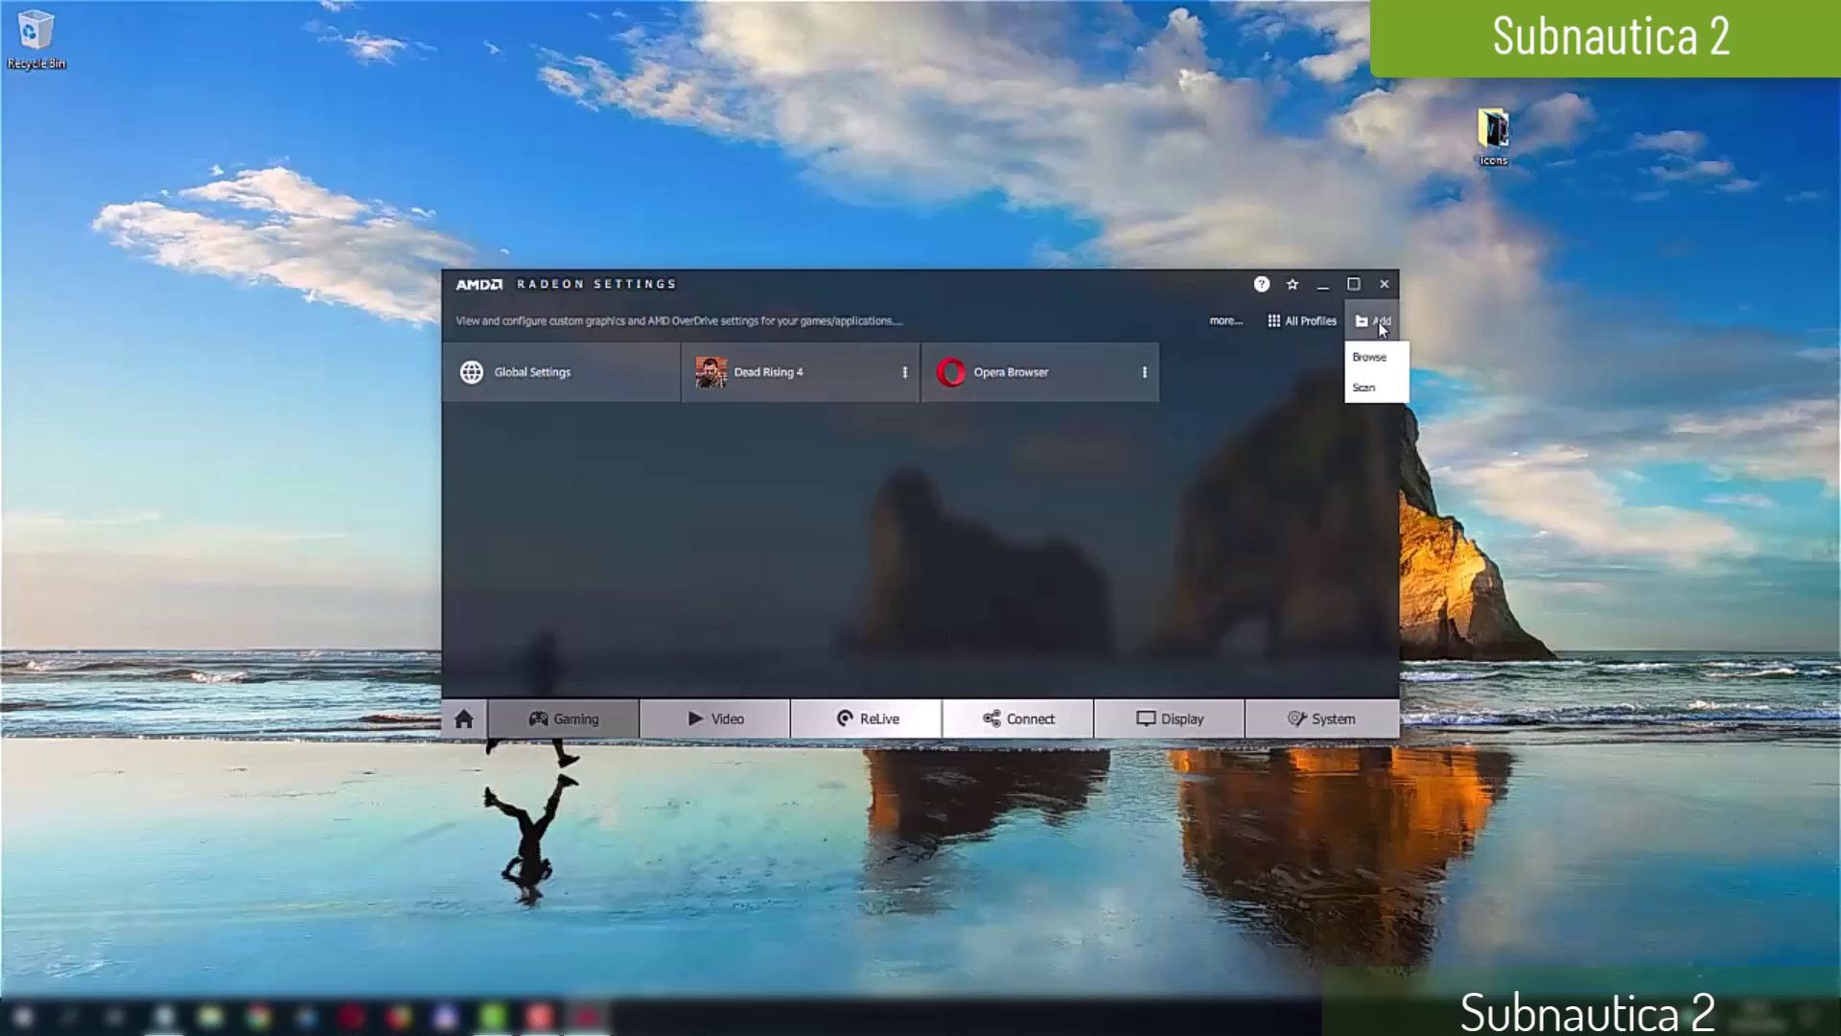
pyautogui.click(1382, 363)
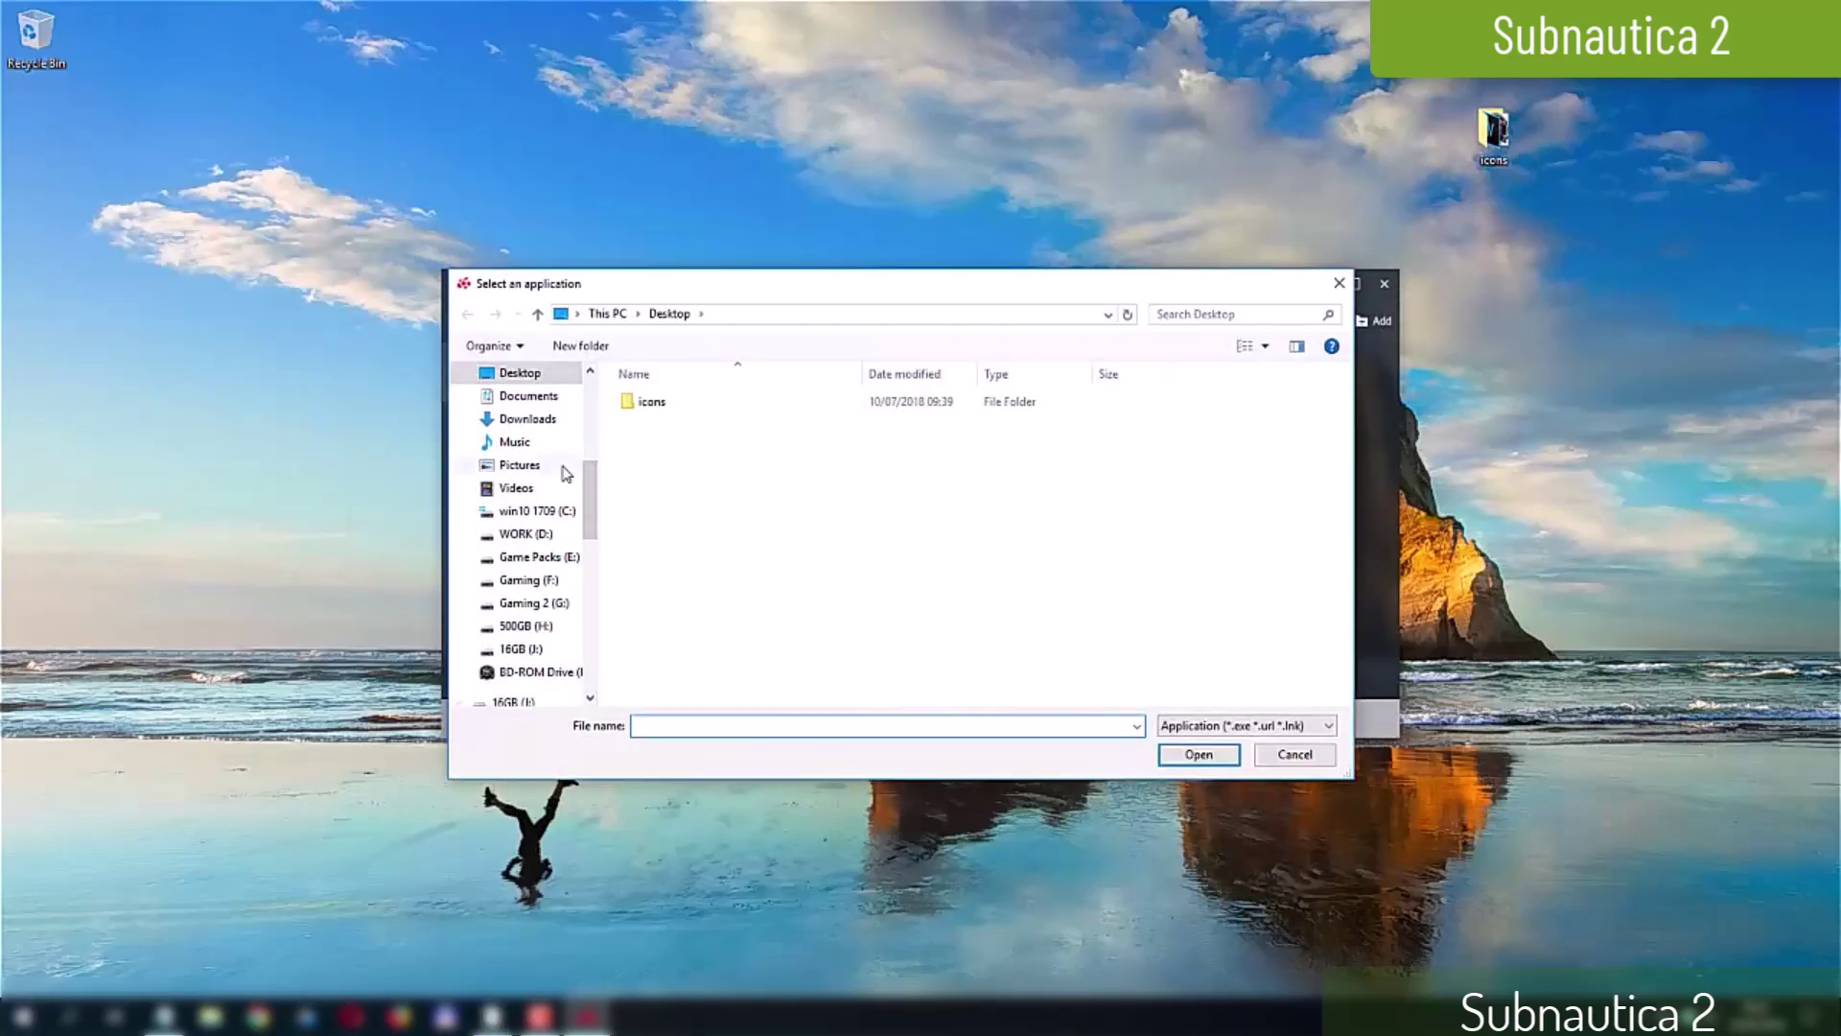
pyautogui.click(528, 420)
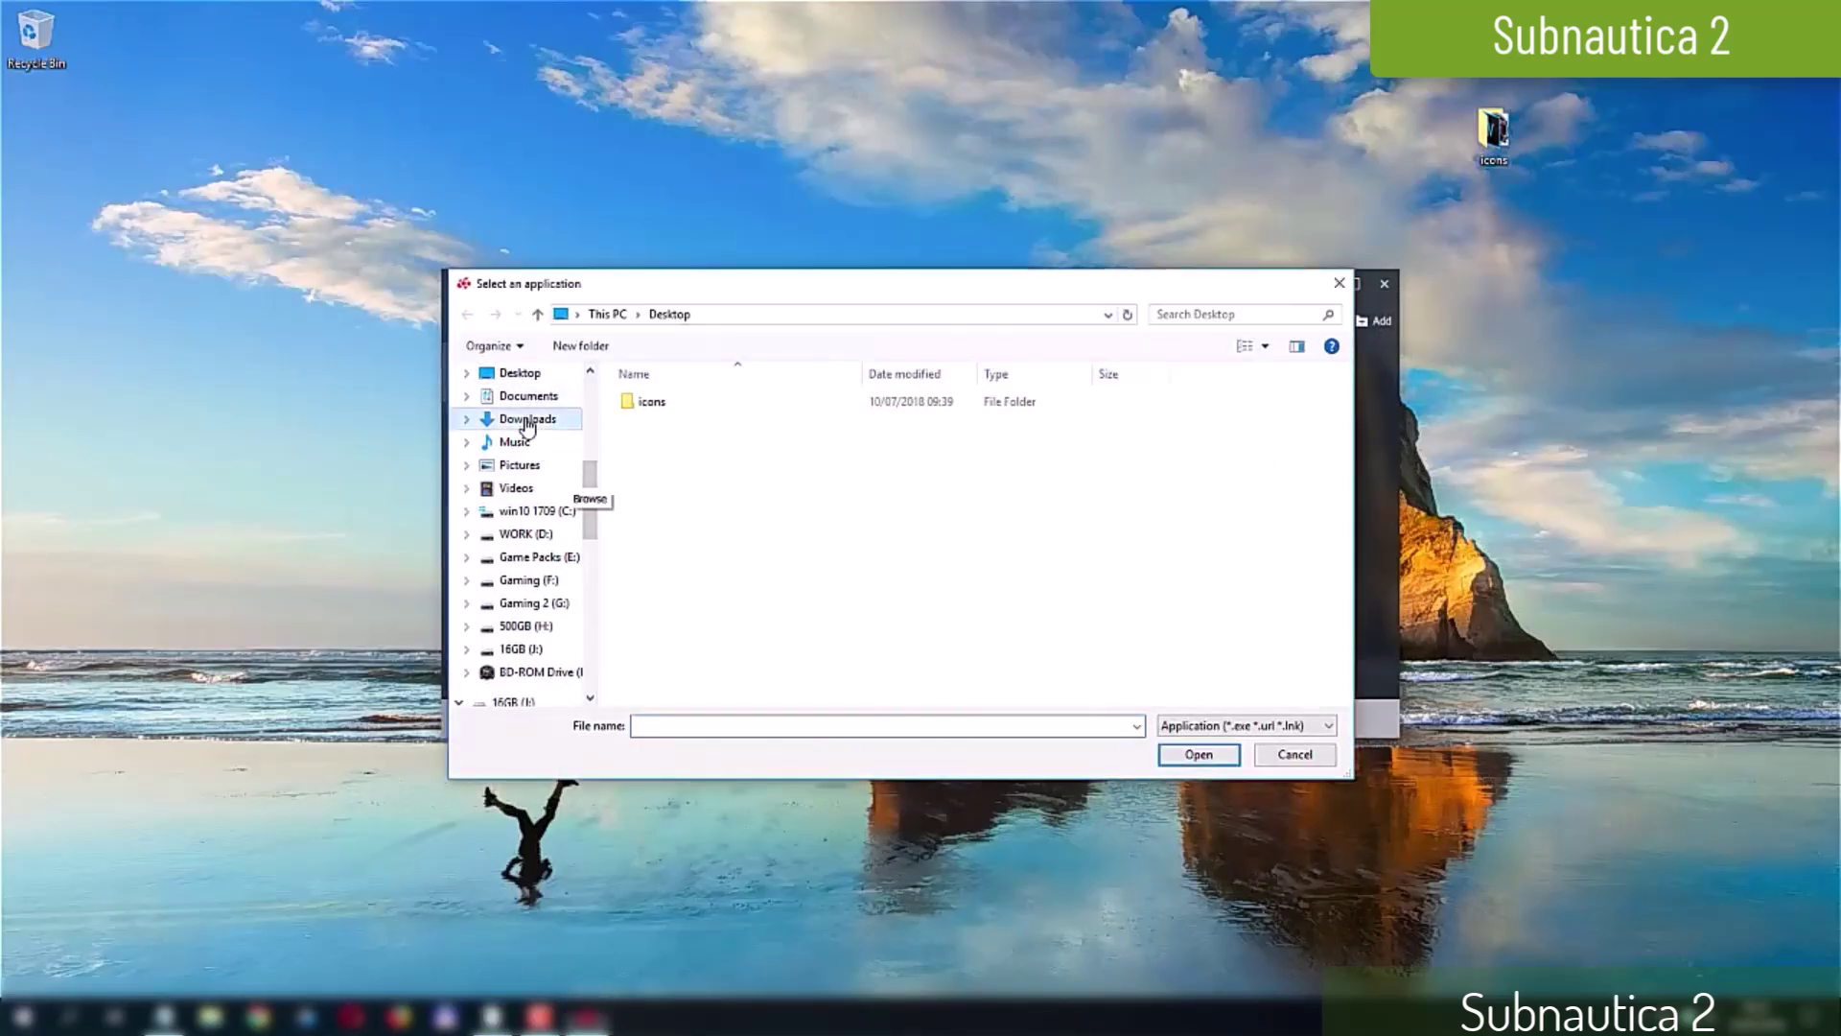
pyautogui.click(767, 422)
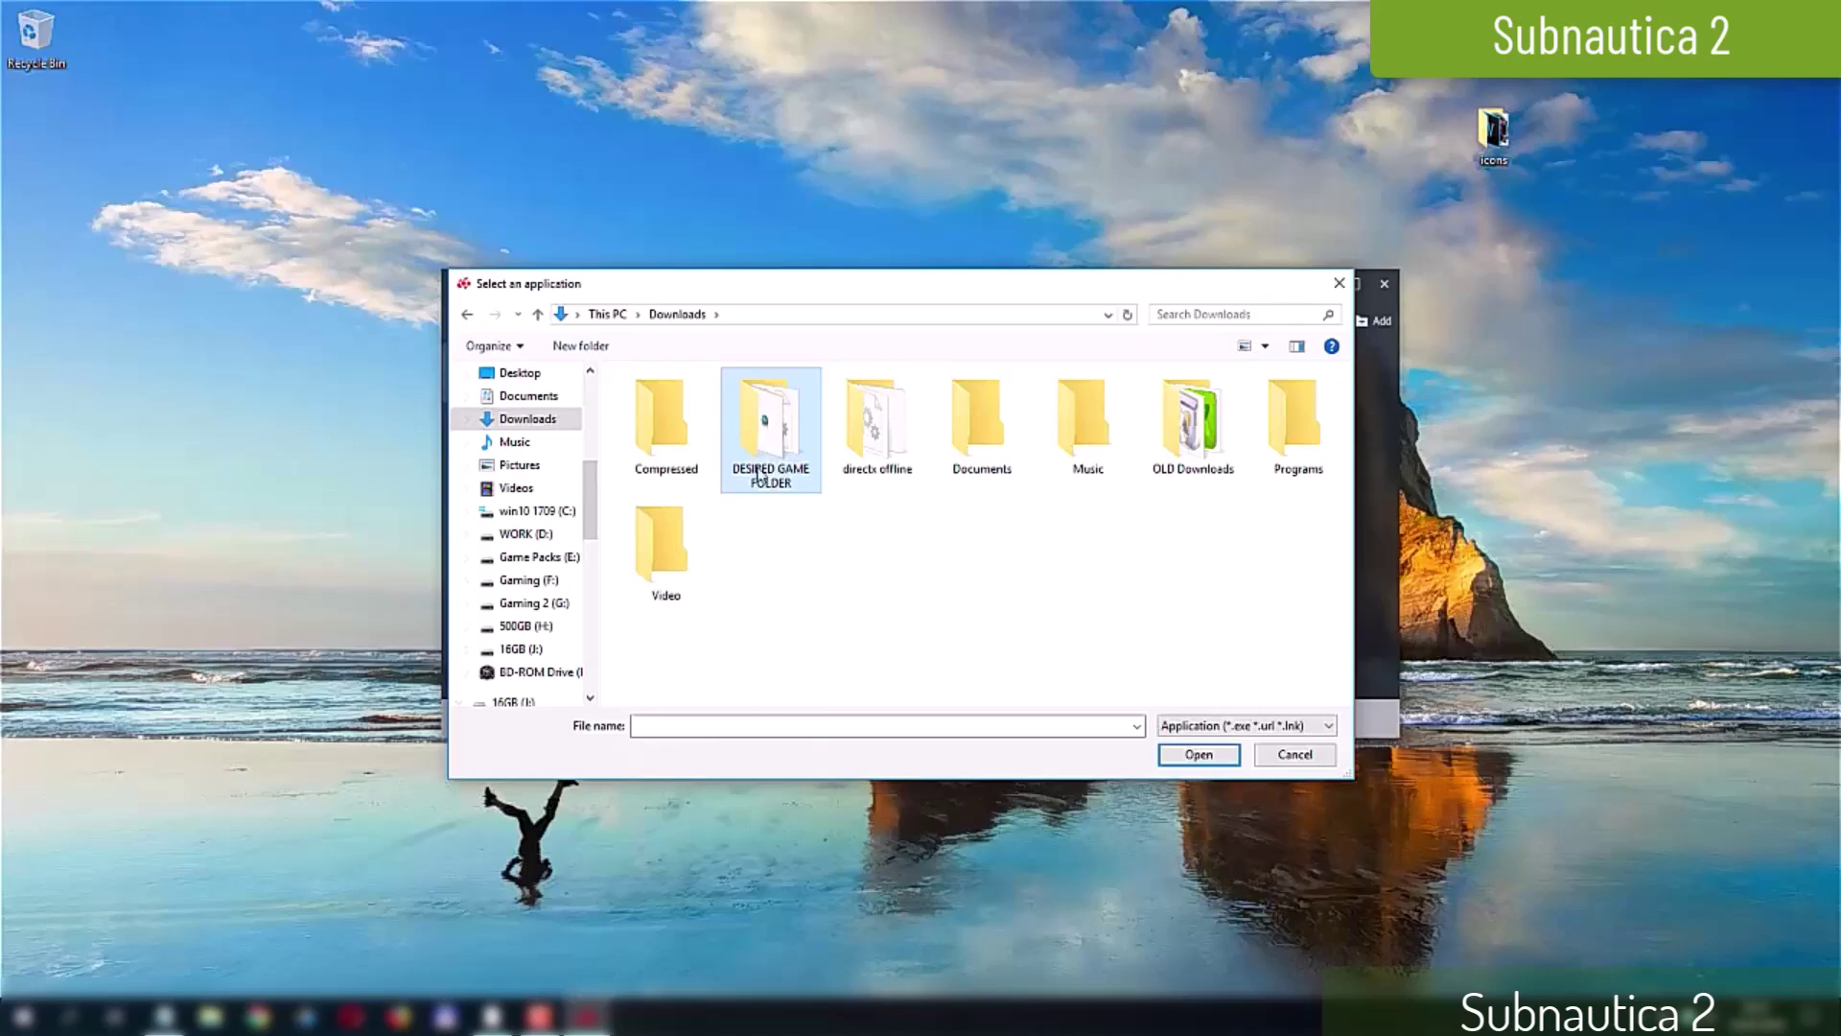
pyautogui.doubleClick(775, 422)
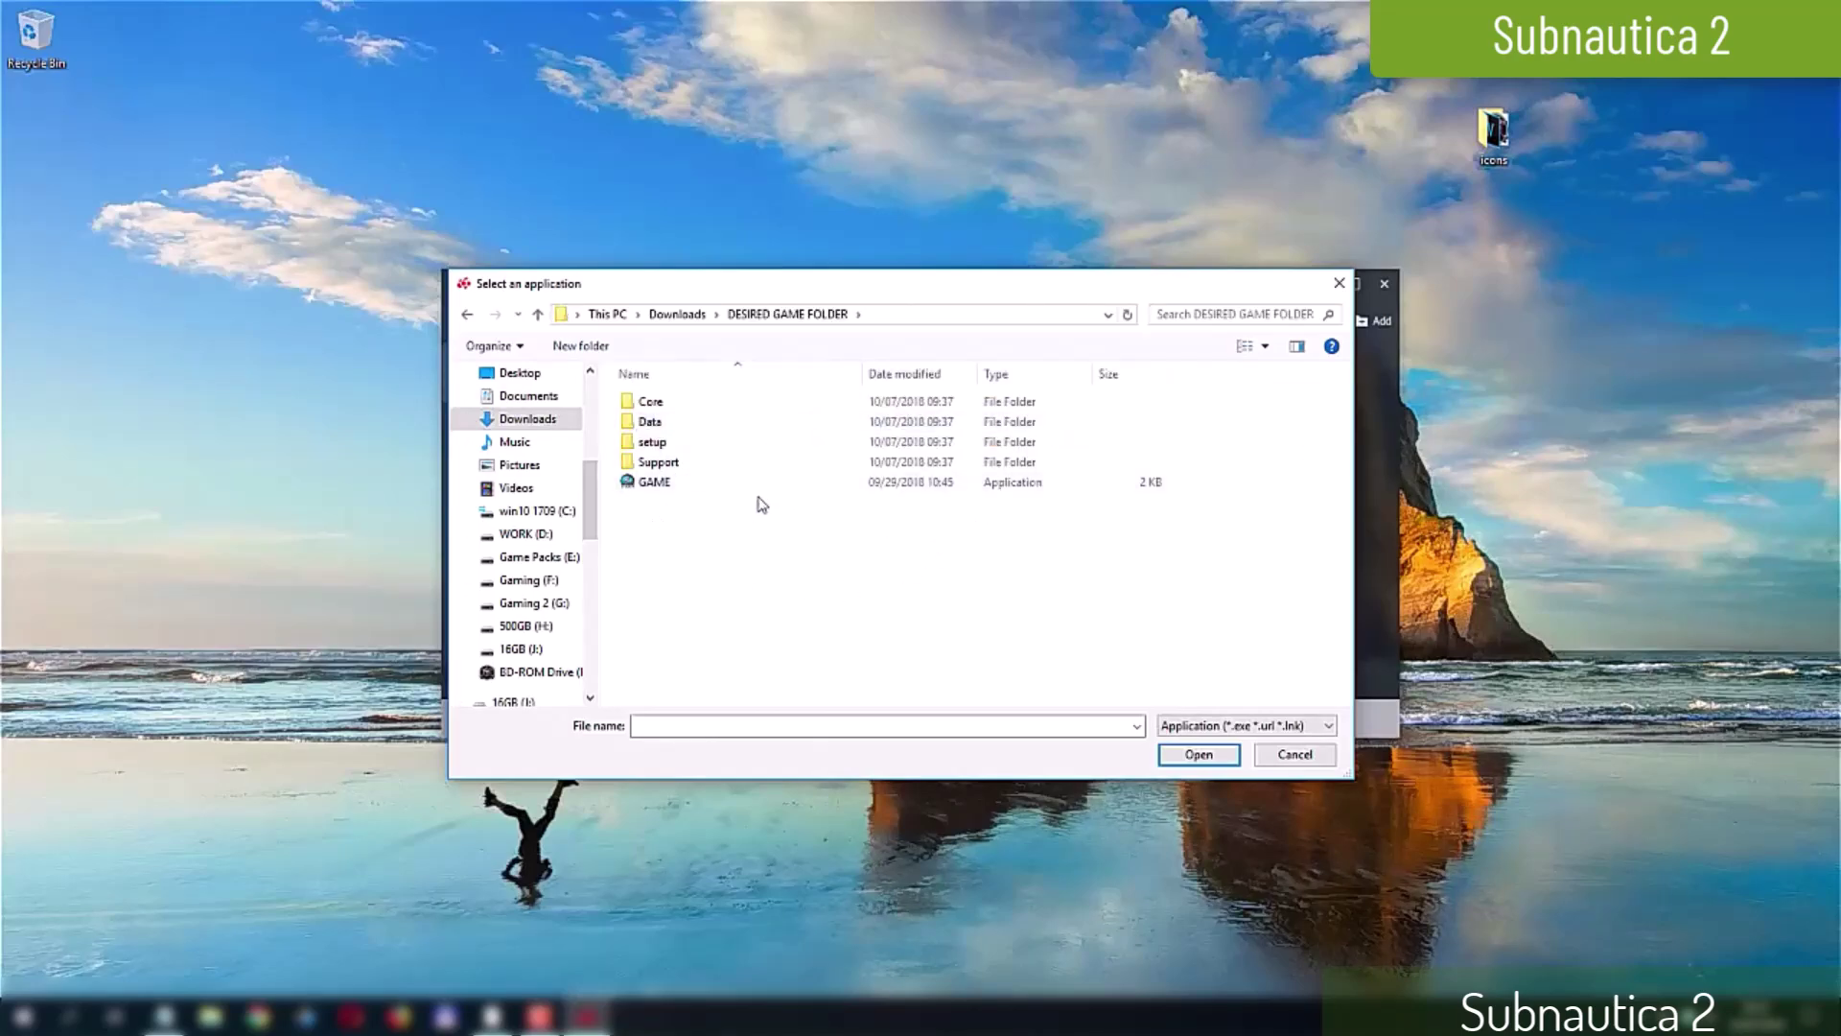
pyautogui.click(659, 485)
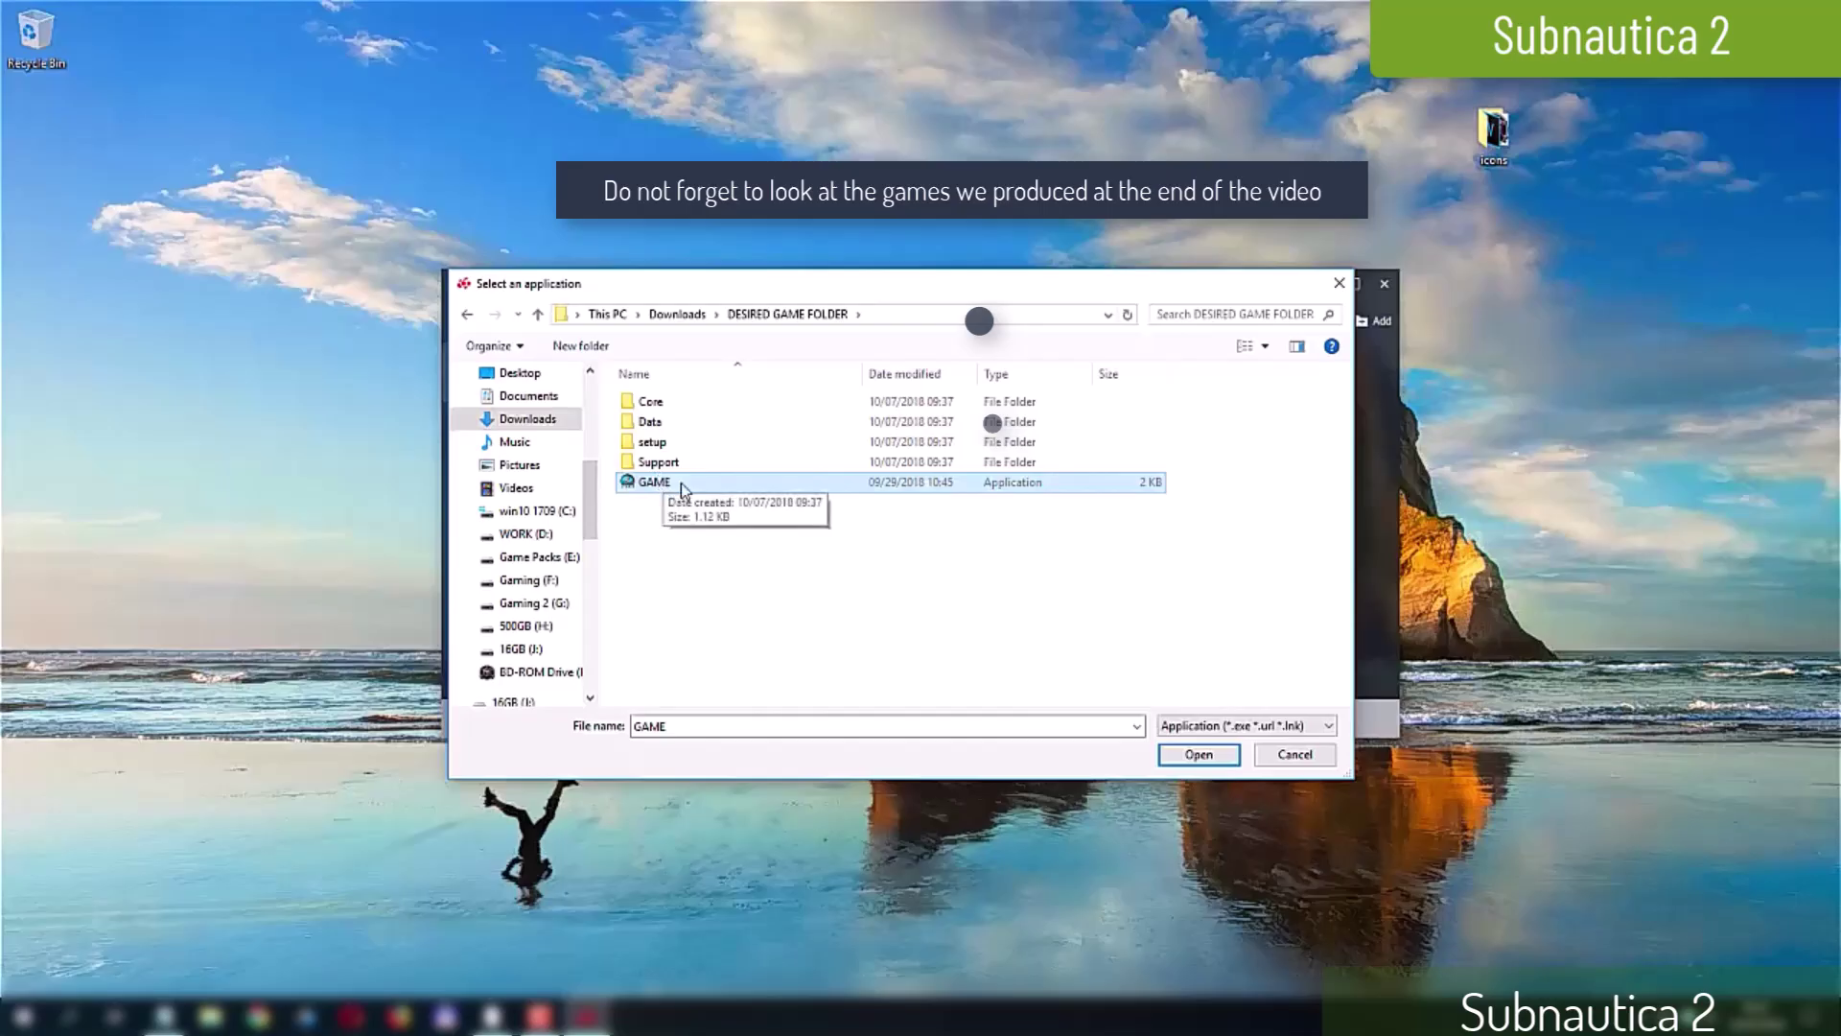
pyautogui.click(1210, 755)
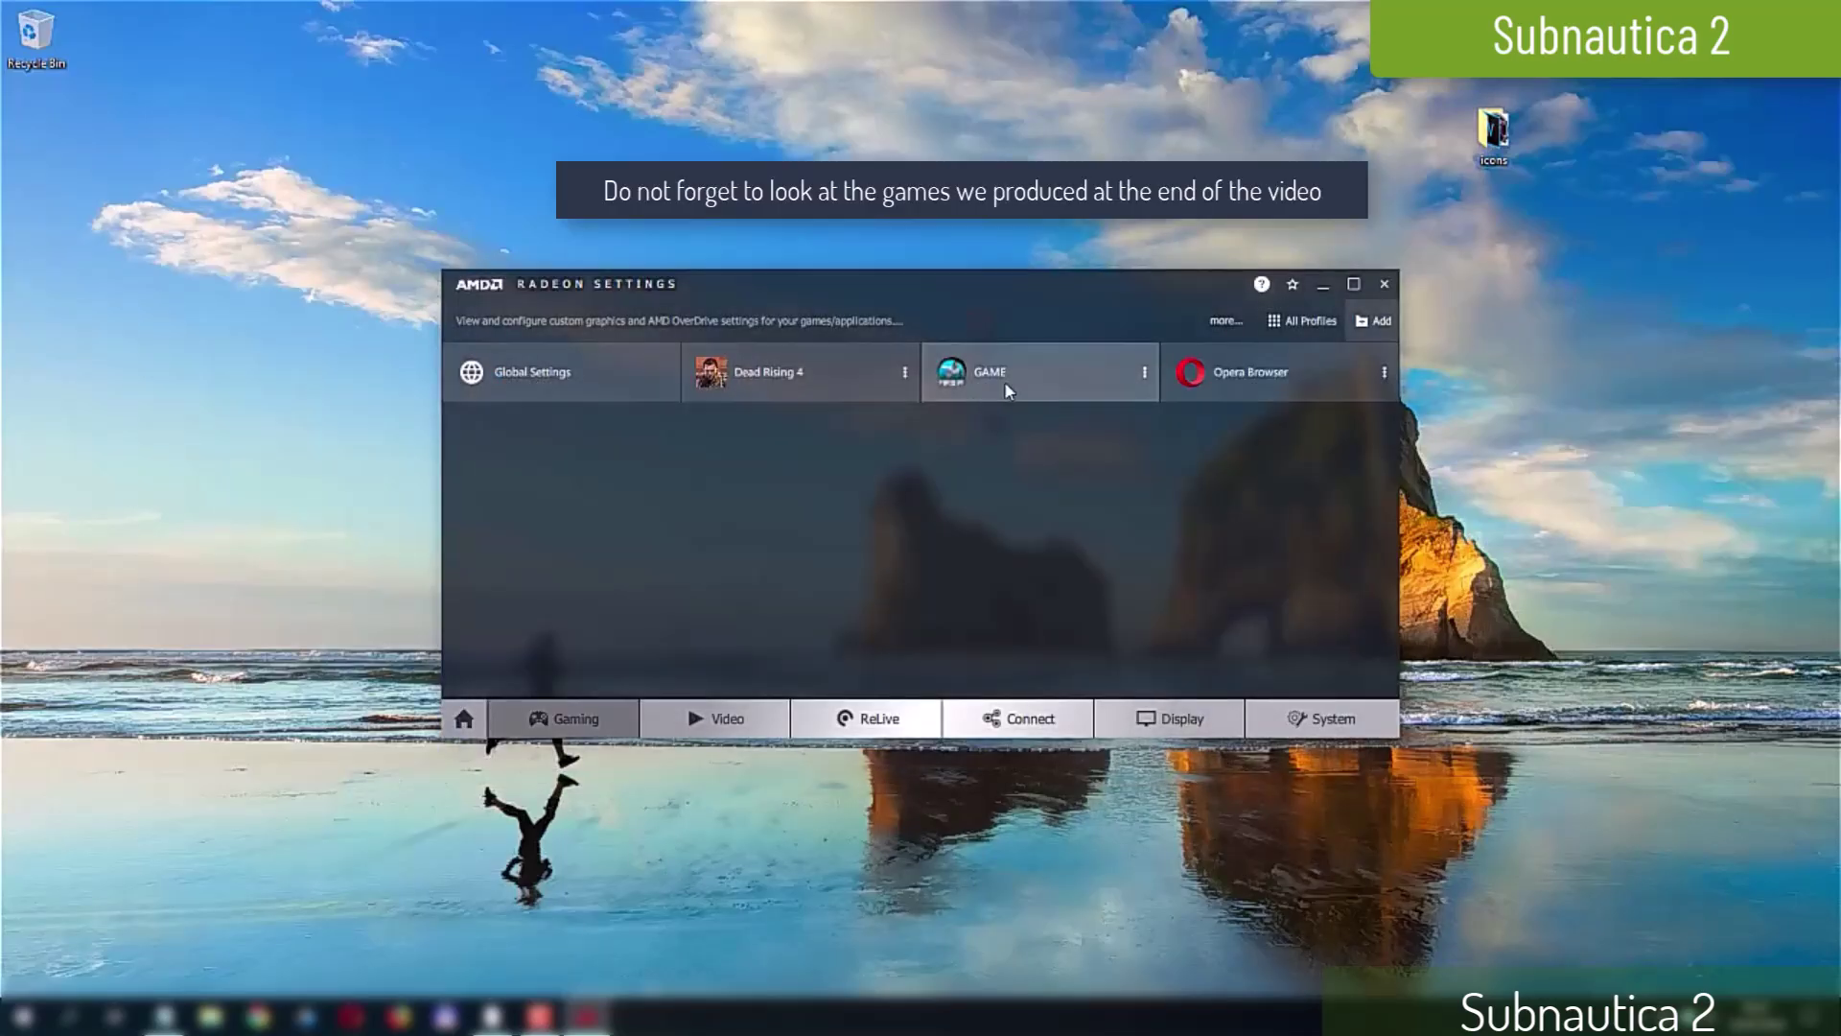
pyautogui.click(1144, 377)
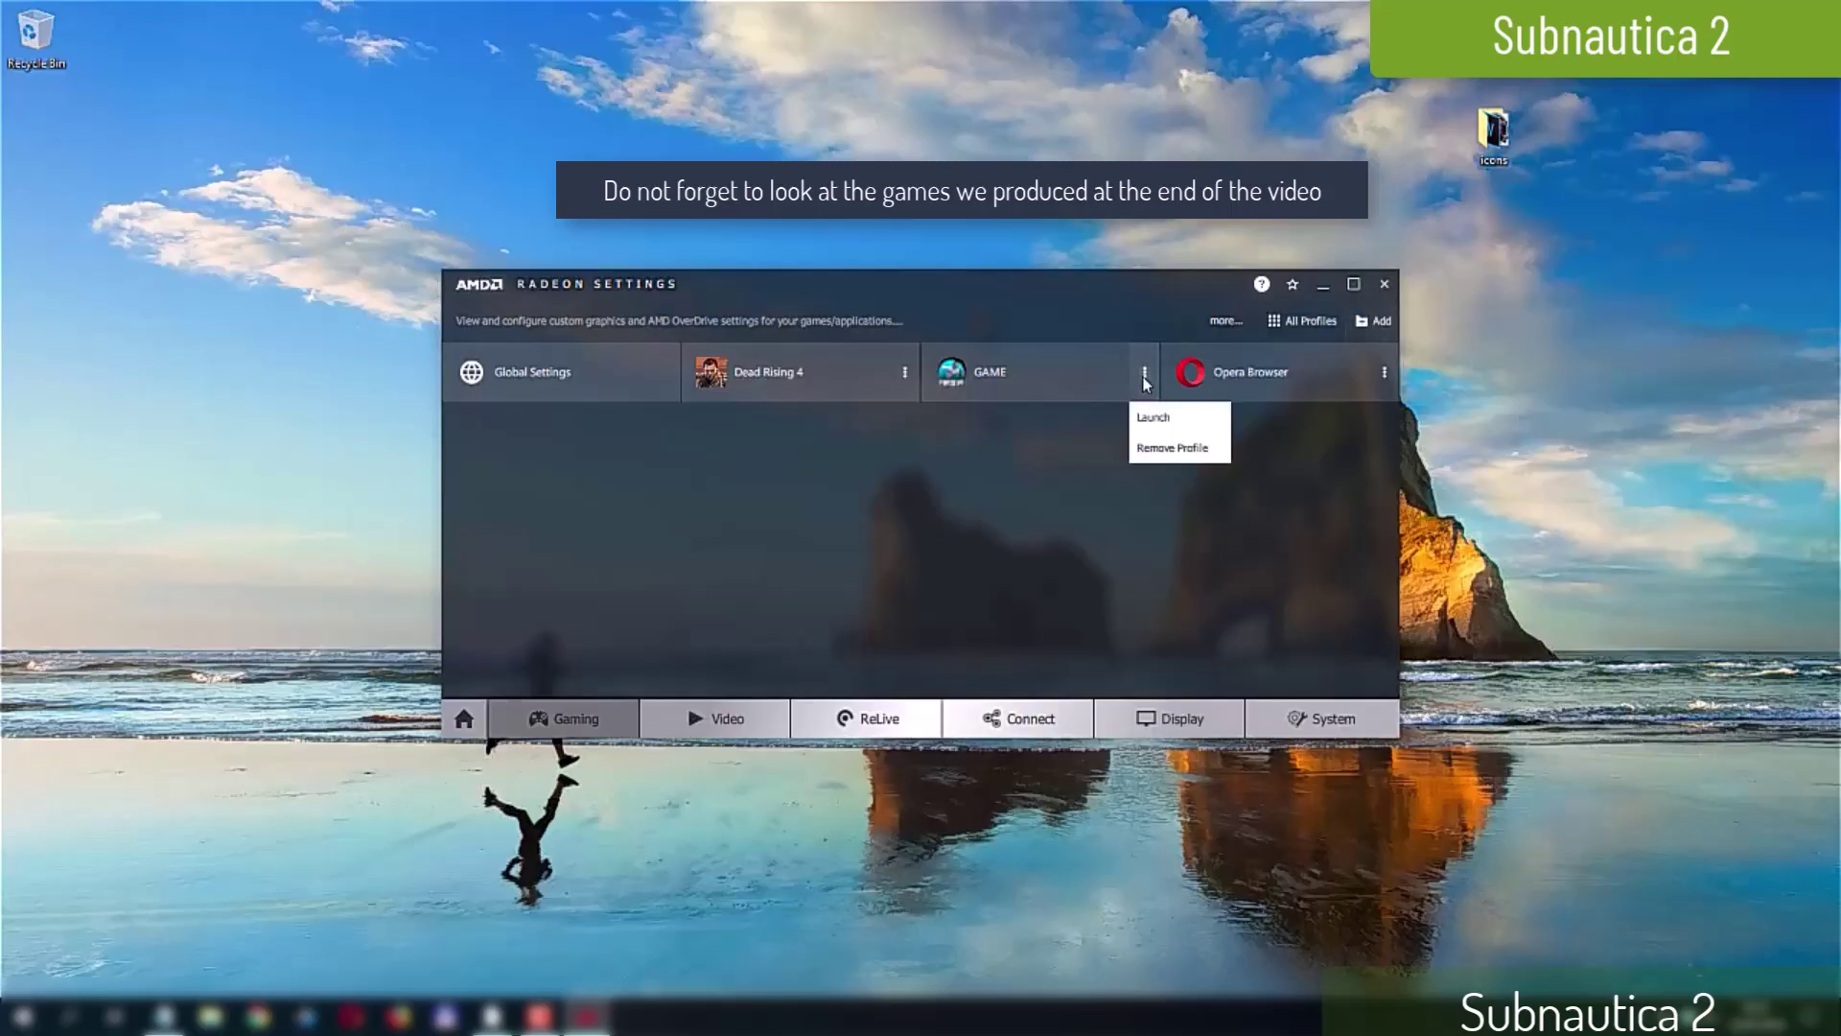
pyautogui.click(976, 568)
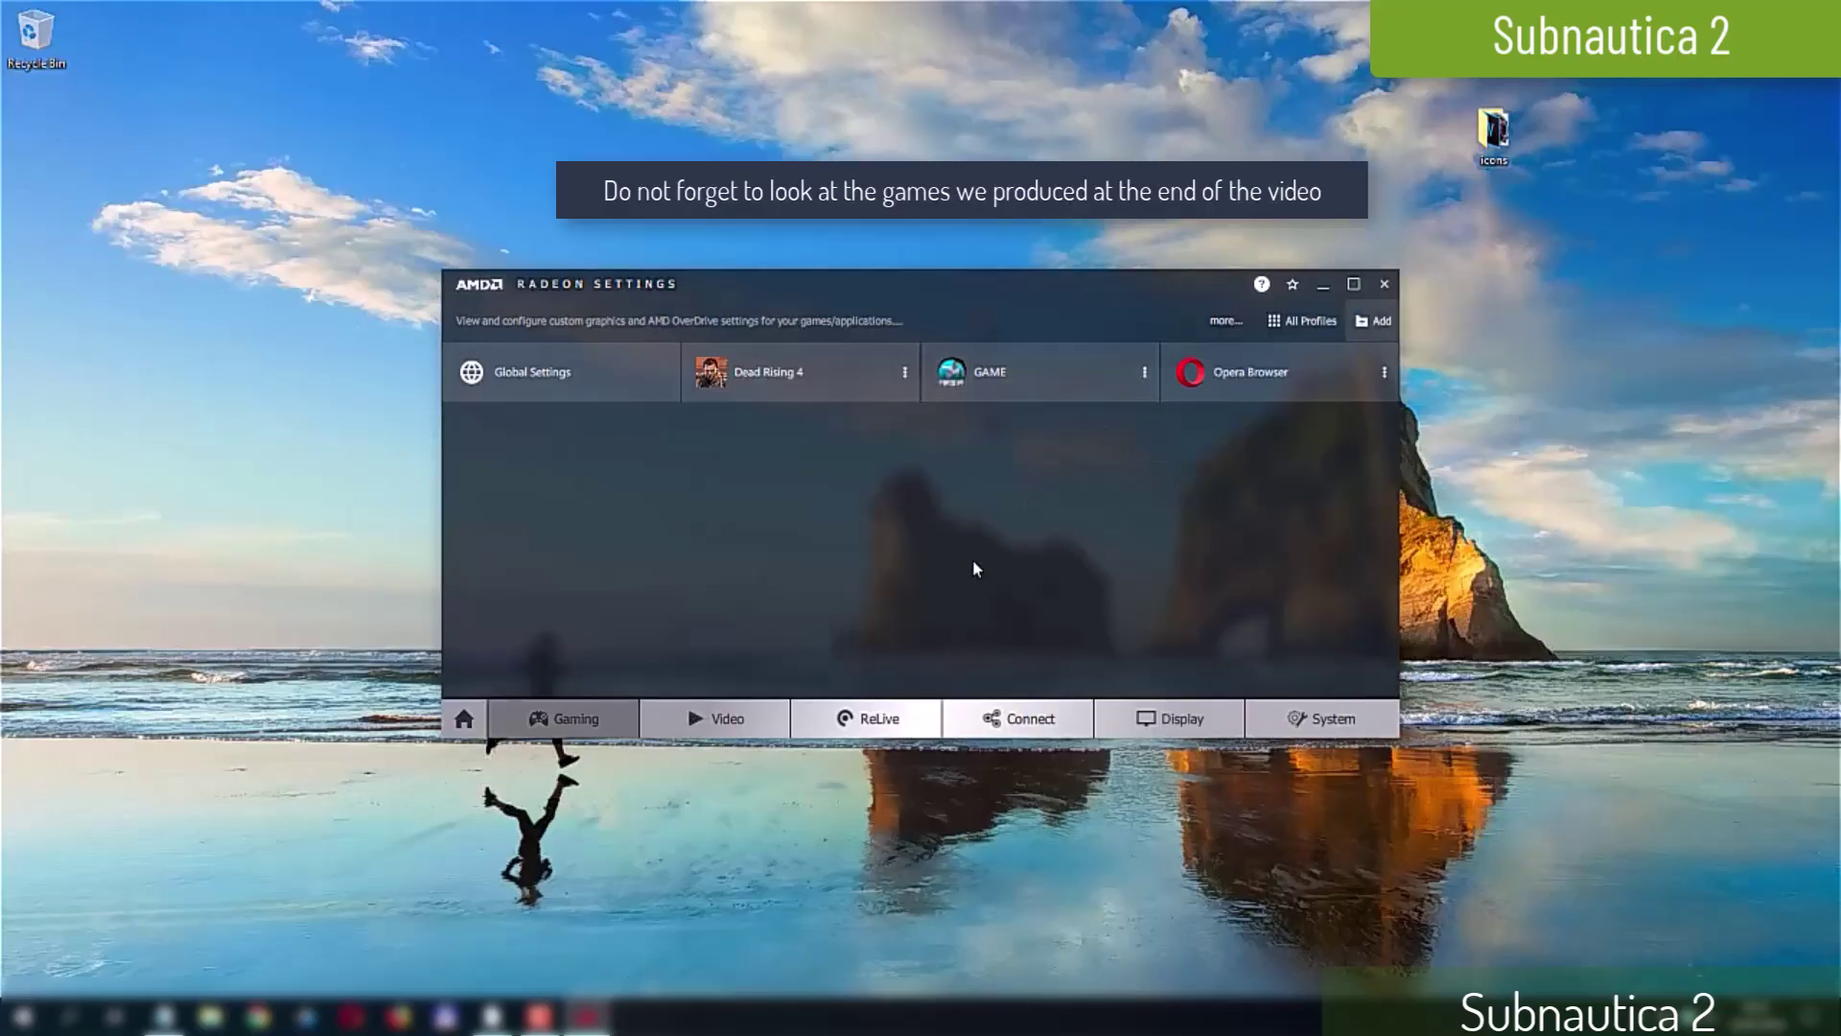
# Step: In the global graphics settings, set Anti-aliasing Mode to Override application settings and Texture Filtering Quality to Performance
pyautogui.click(573, 378)
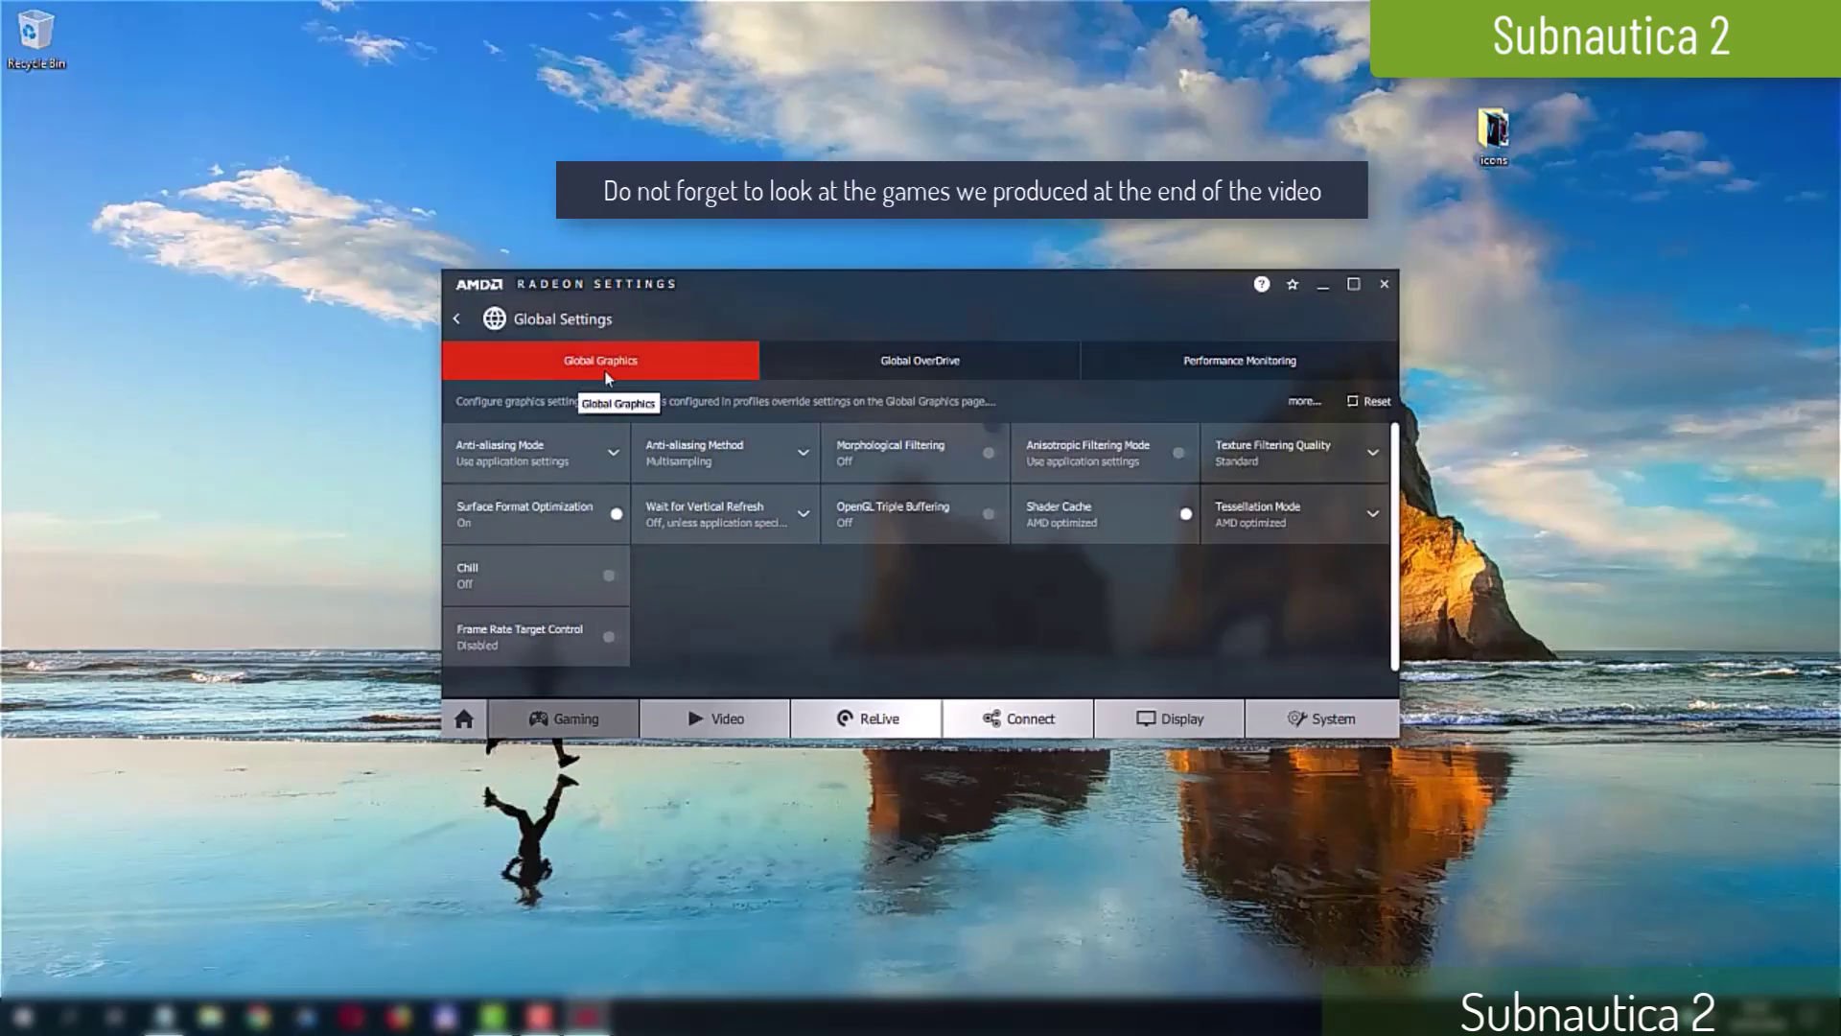
pyautogui.click(614, 455)
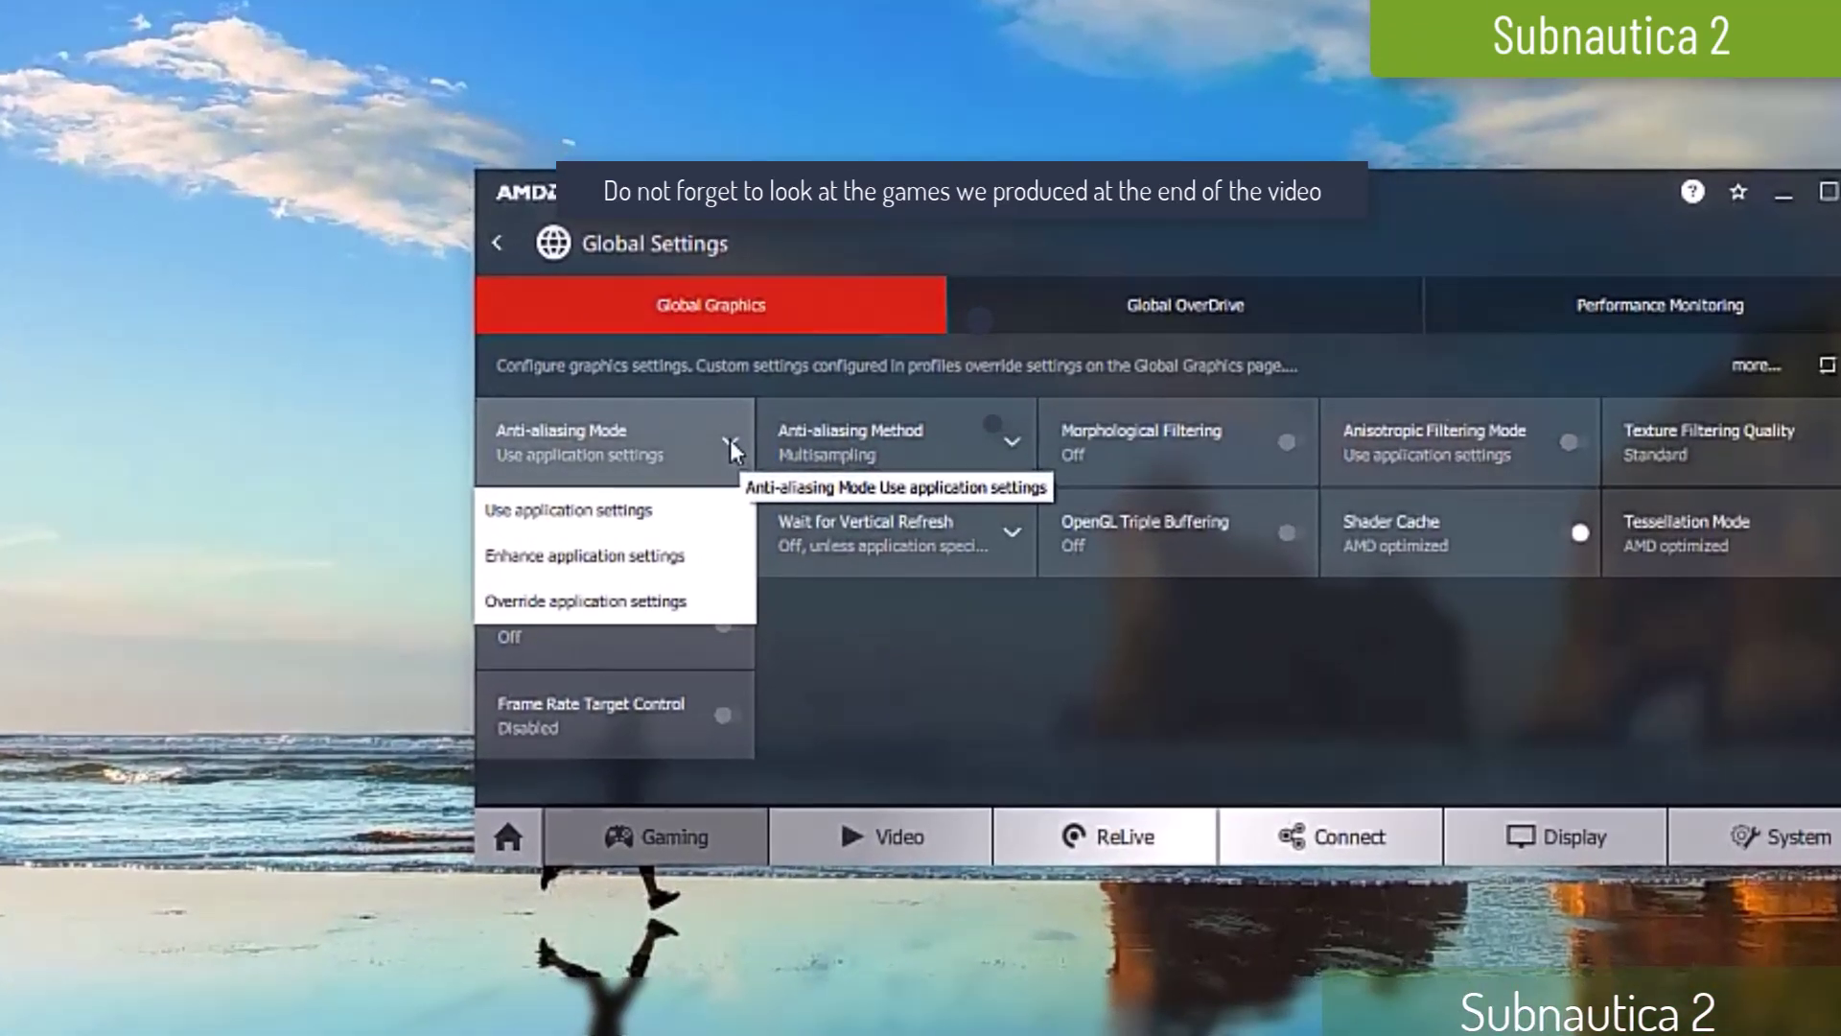
pyautogui.click(660, 602)
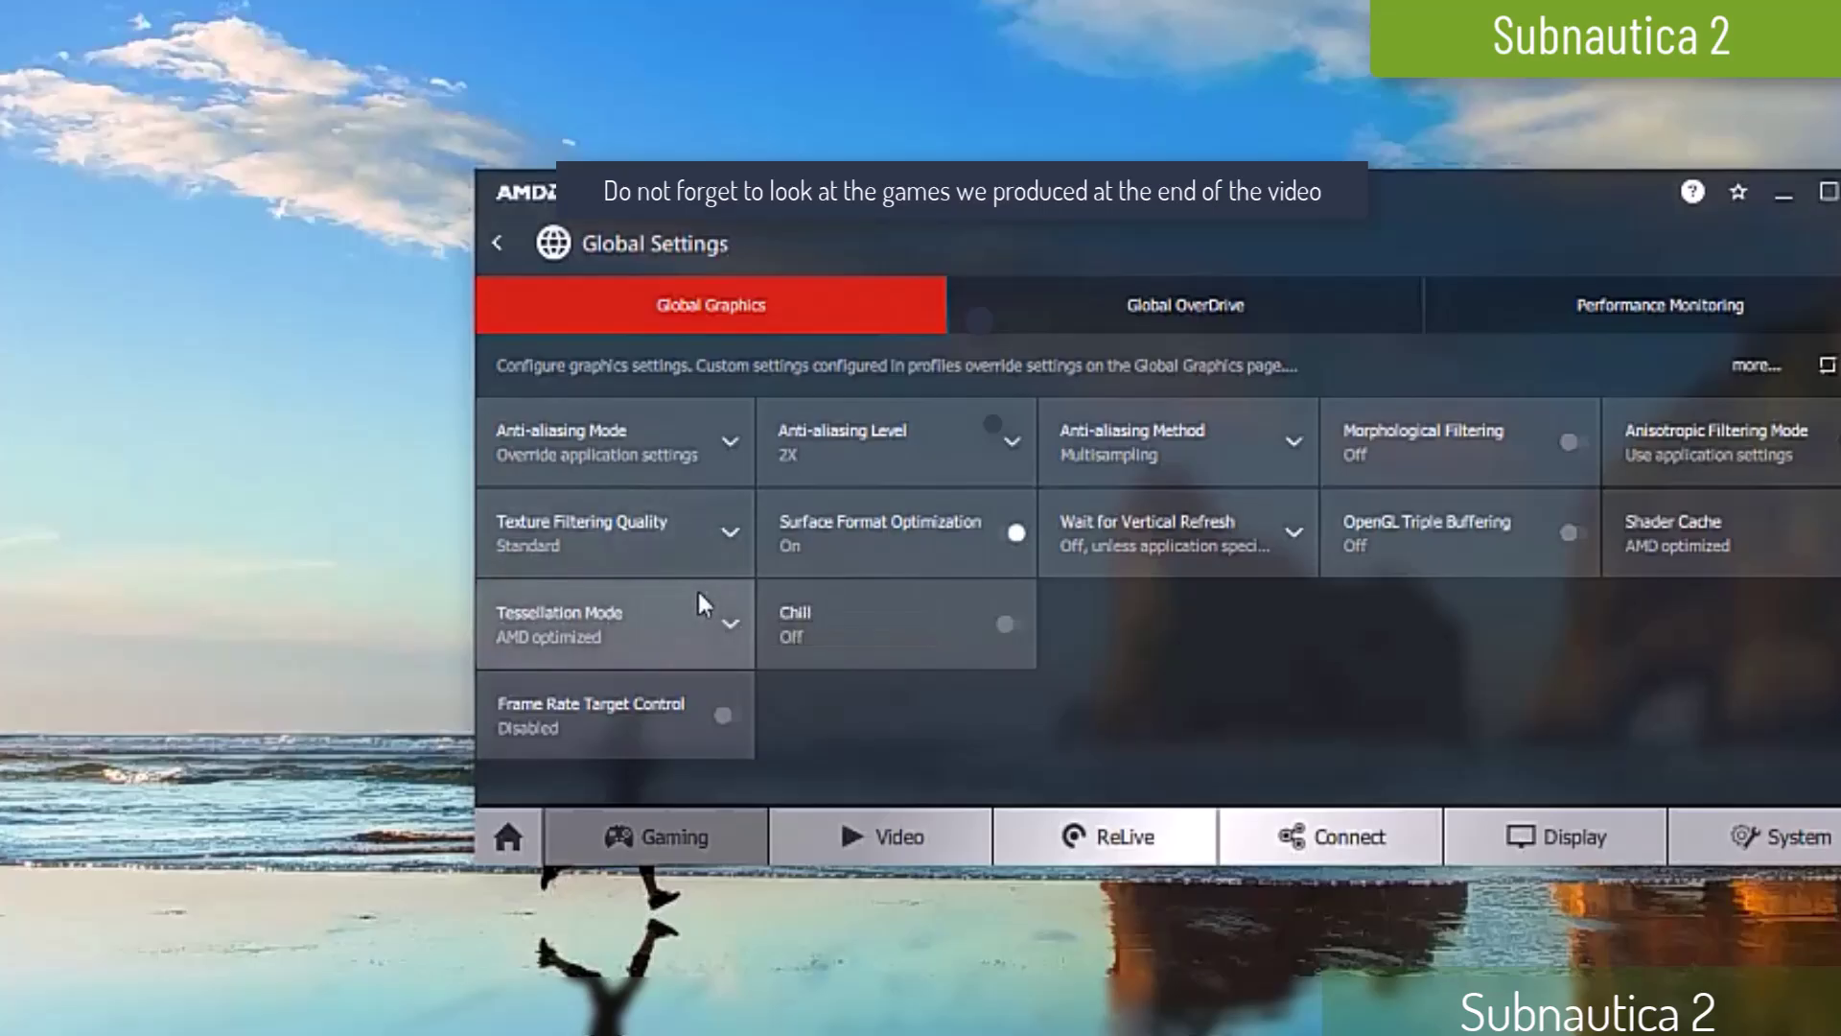
pyautogui.click(729, 533)
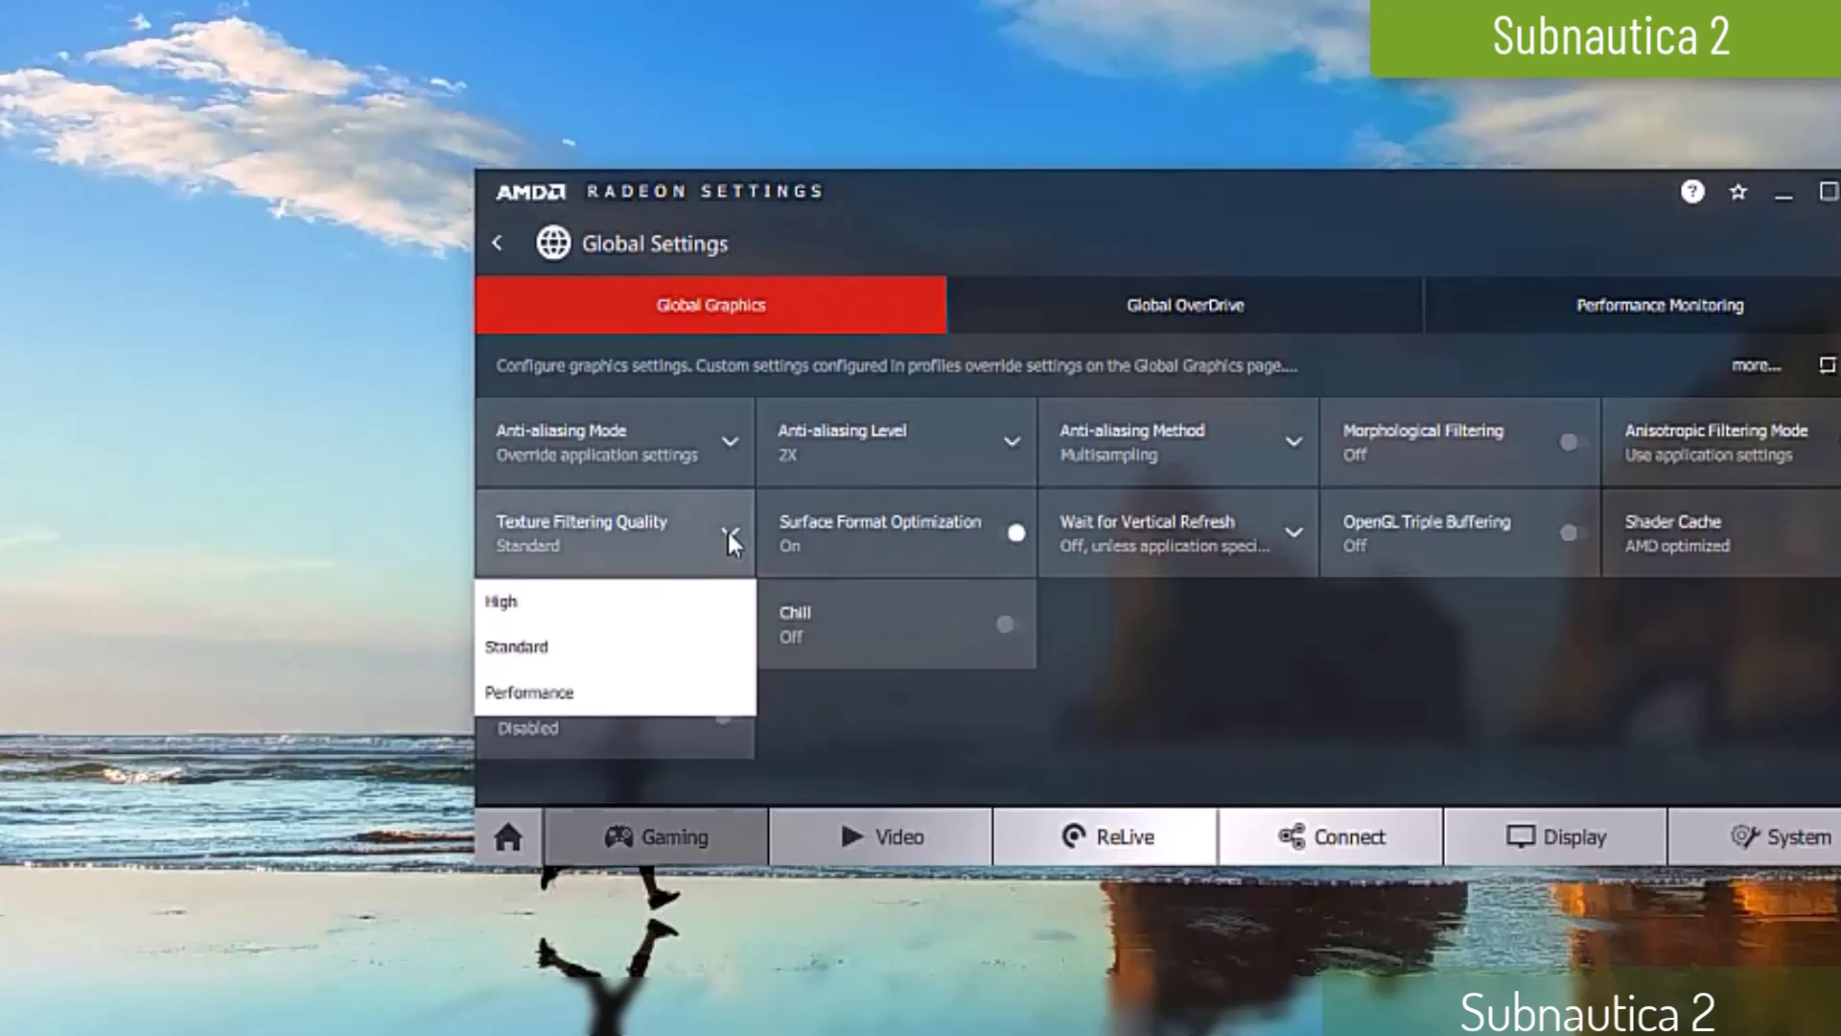
pyautogui.click(645, 693)
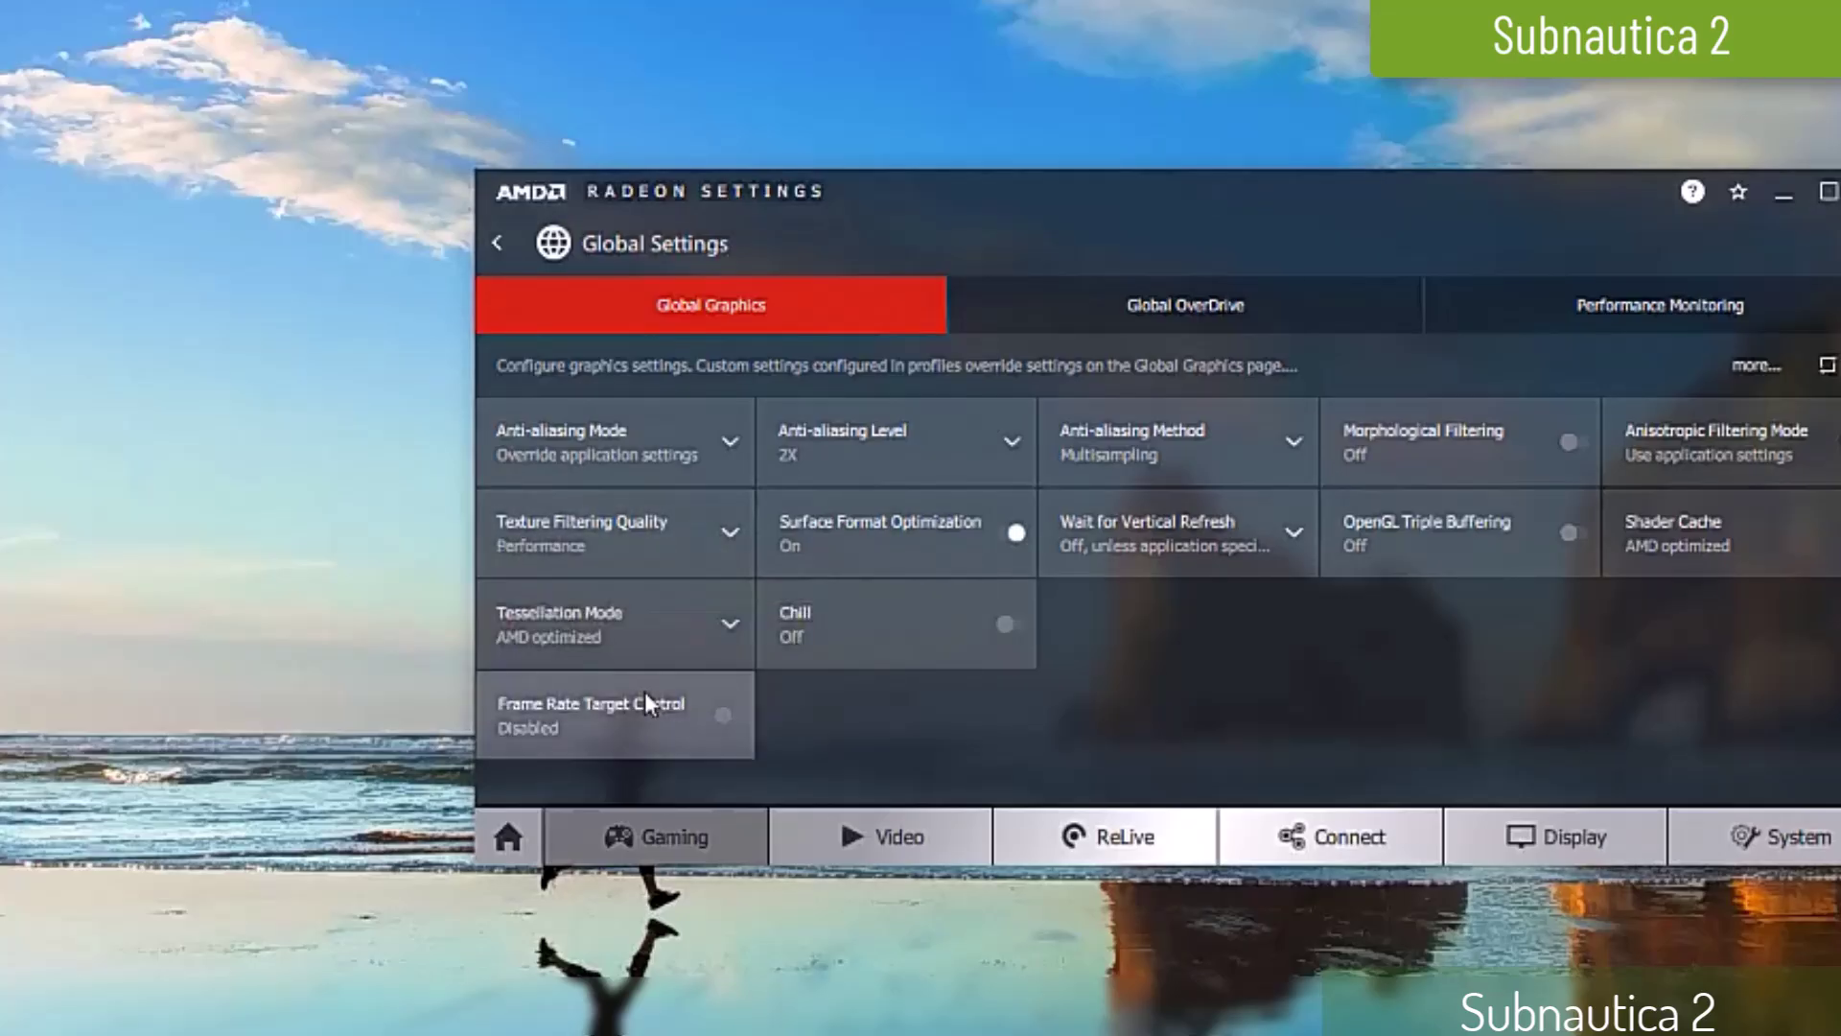
# Step: Review the available choices for Anti-aliasing Level and Anti-aliasing Method without changing them
pyautogui.click(1010, 442)
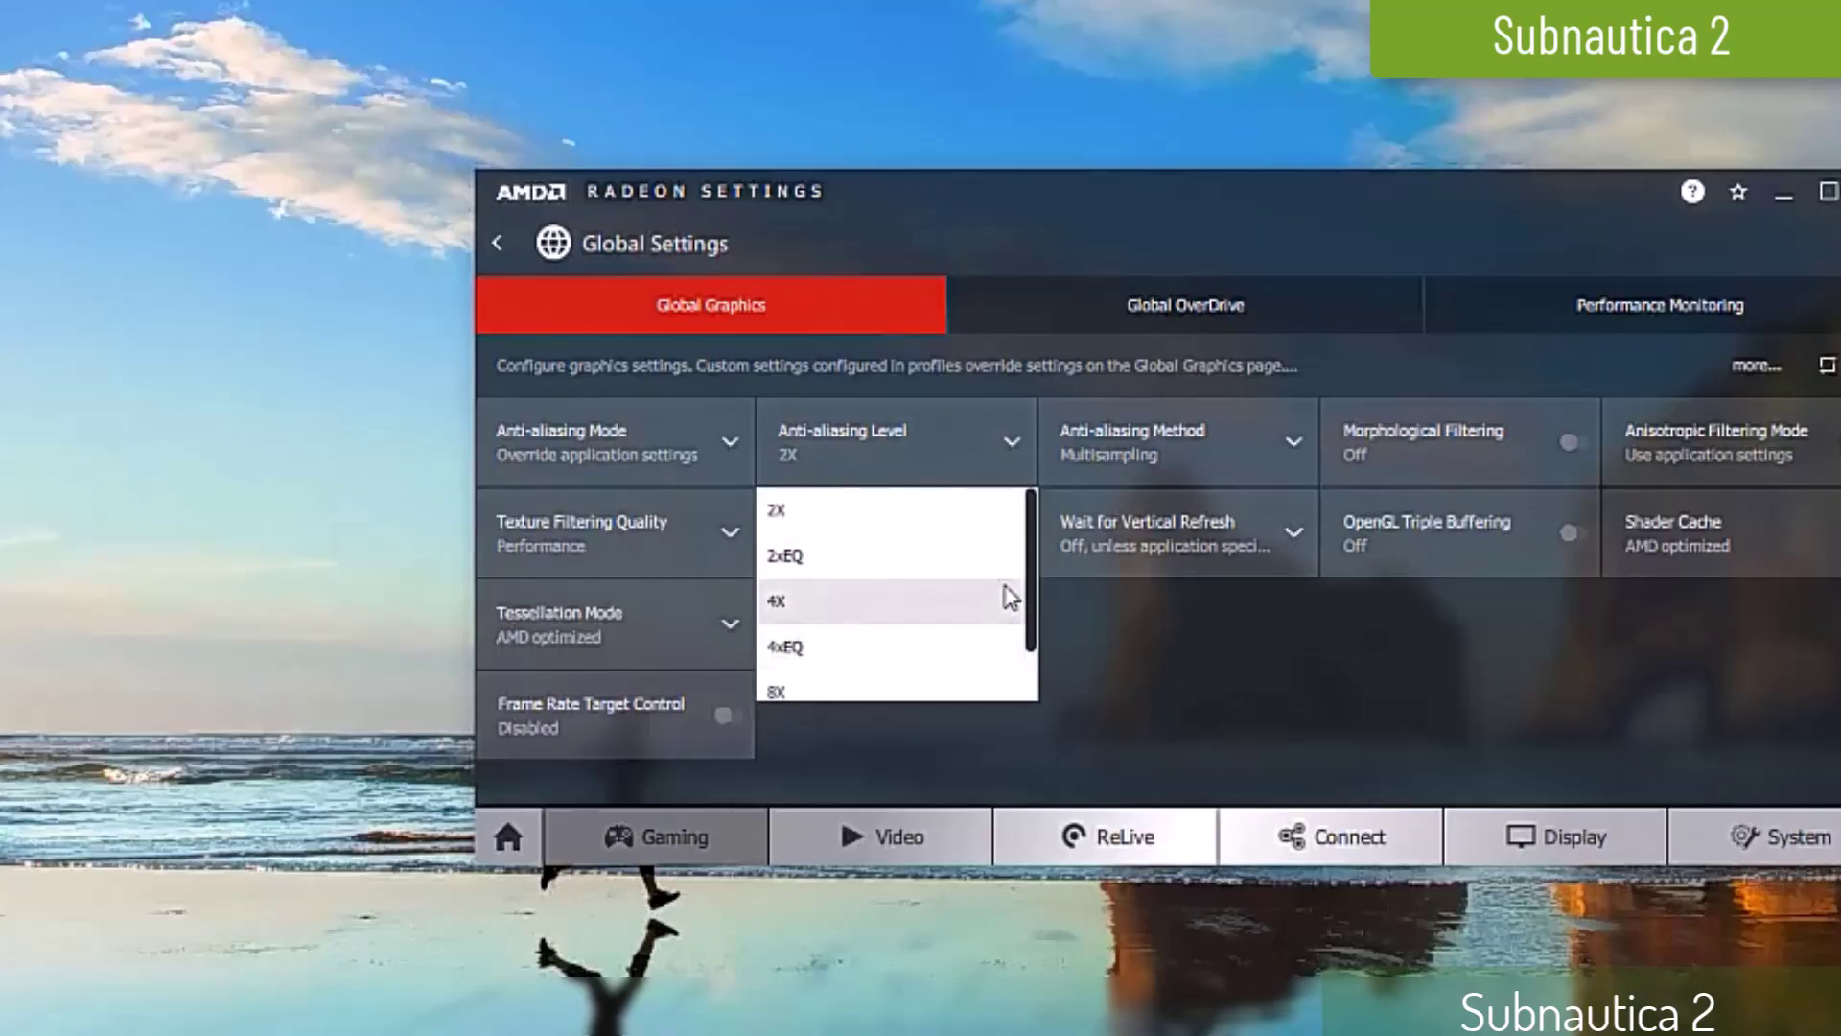
pyautogui.moveTo(1028, 556); pyautogui.dragTo(1028, 506)
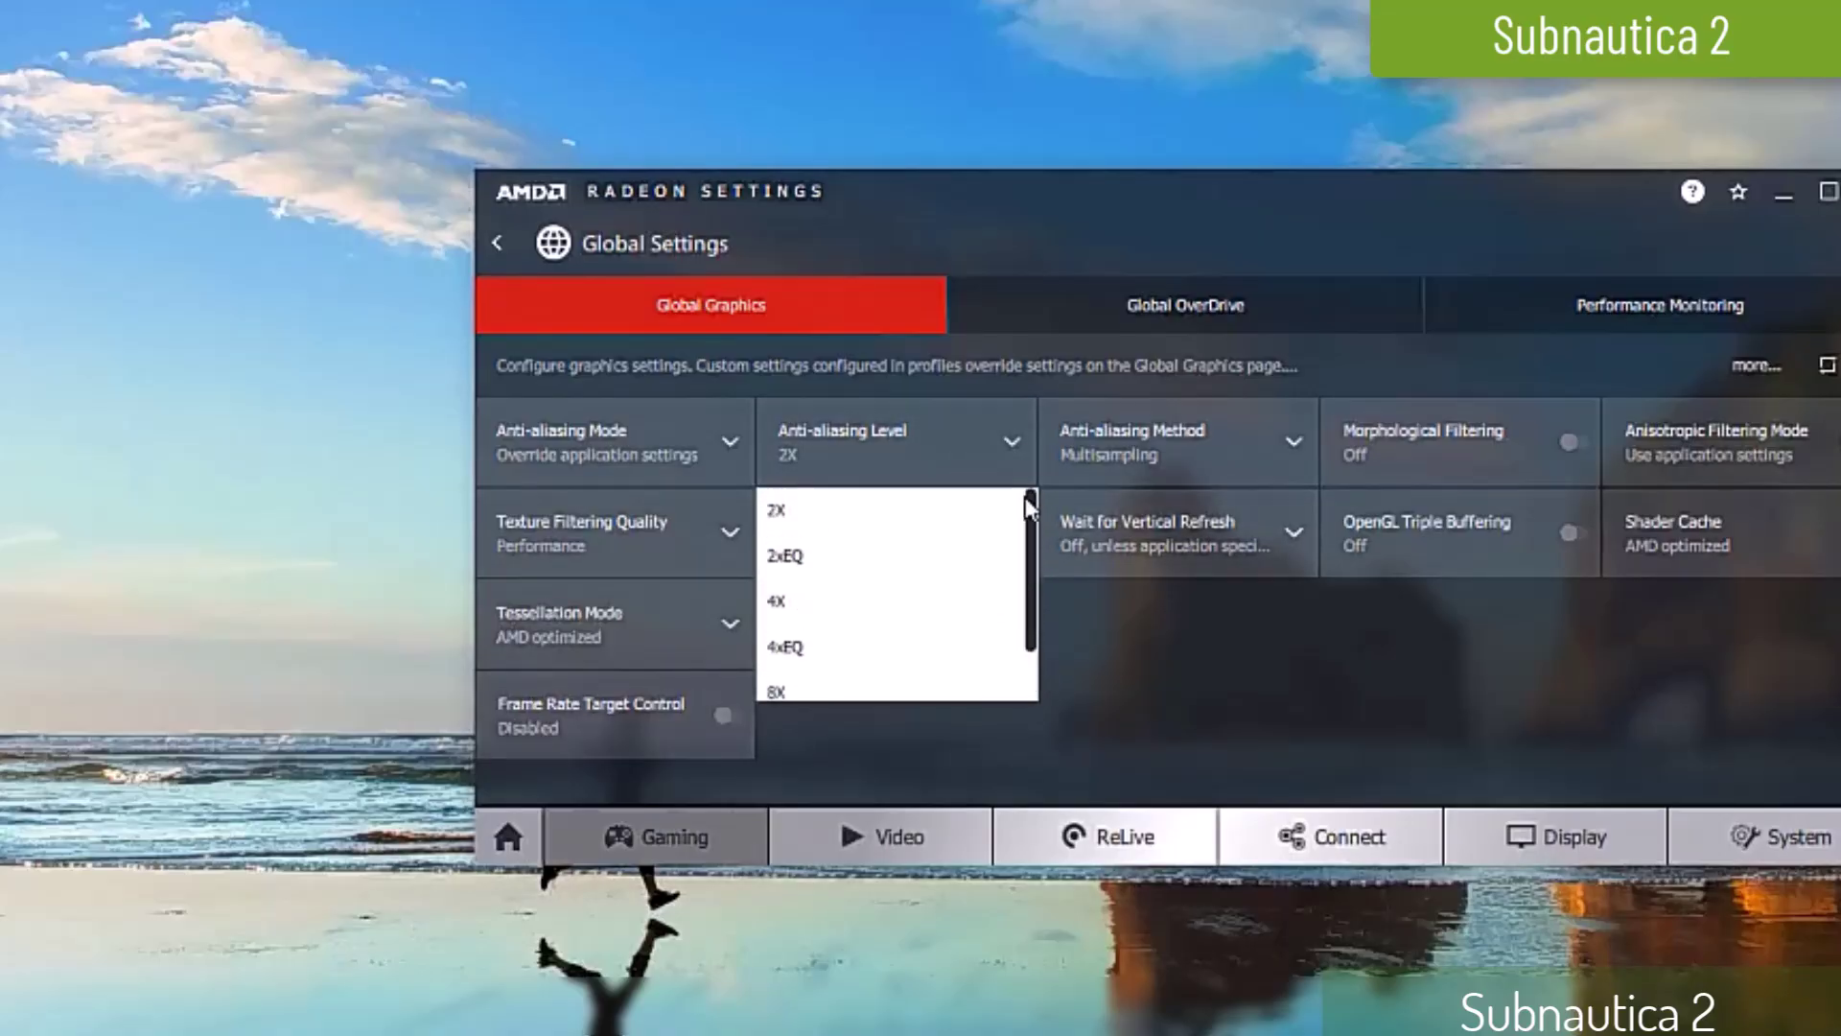
pyautogui.click(947, 470)
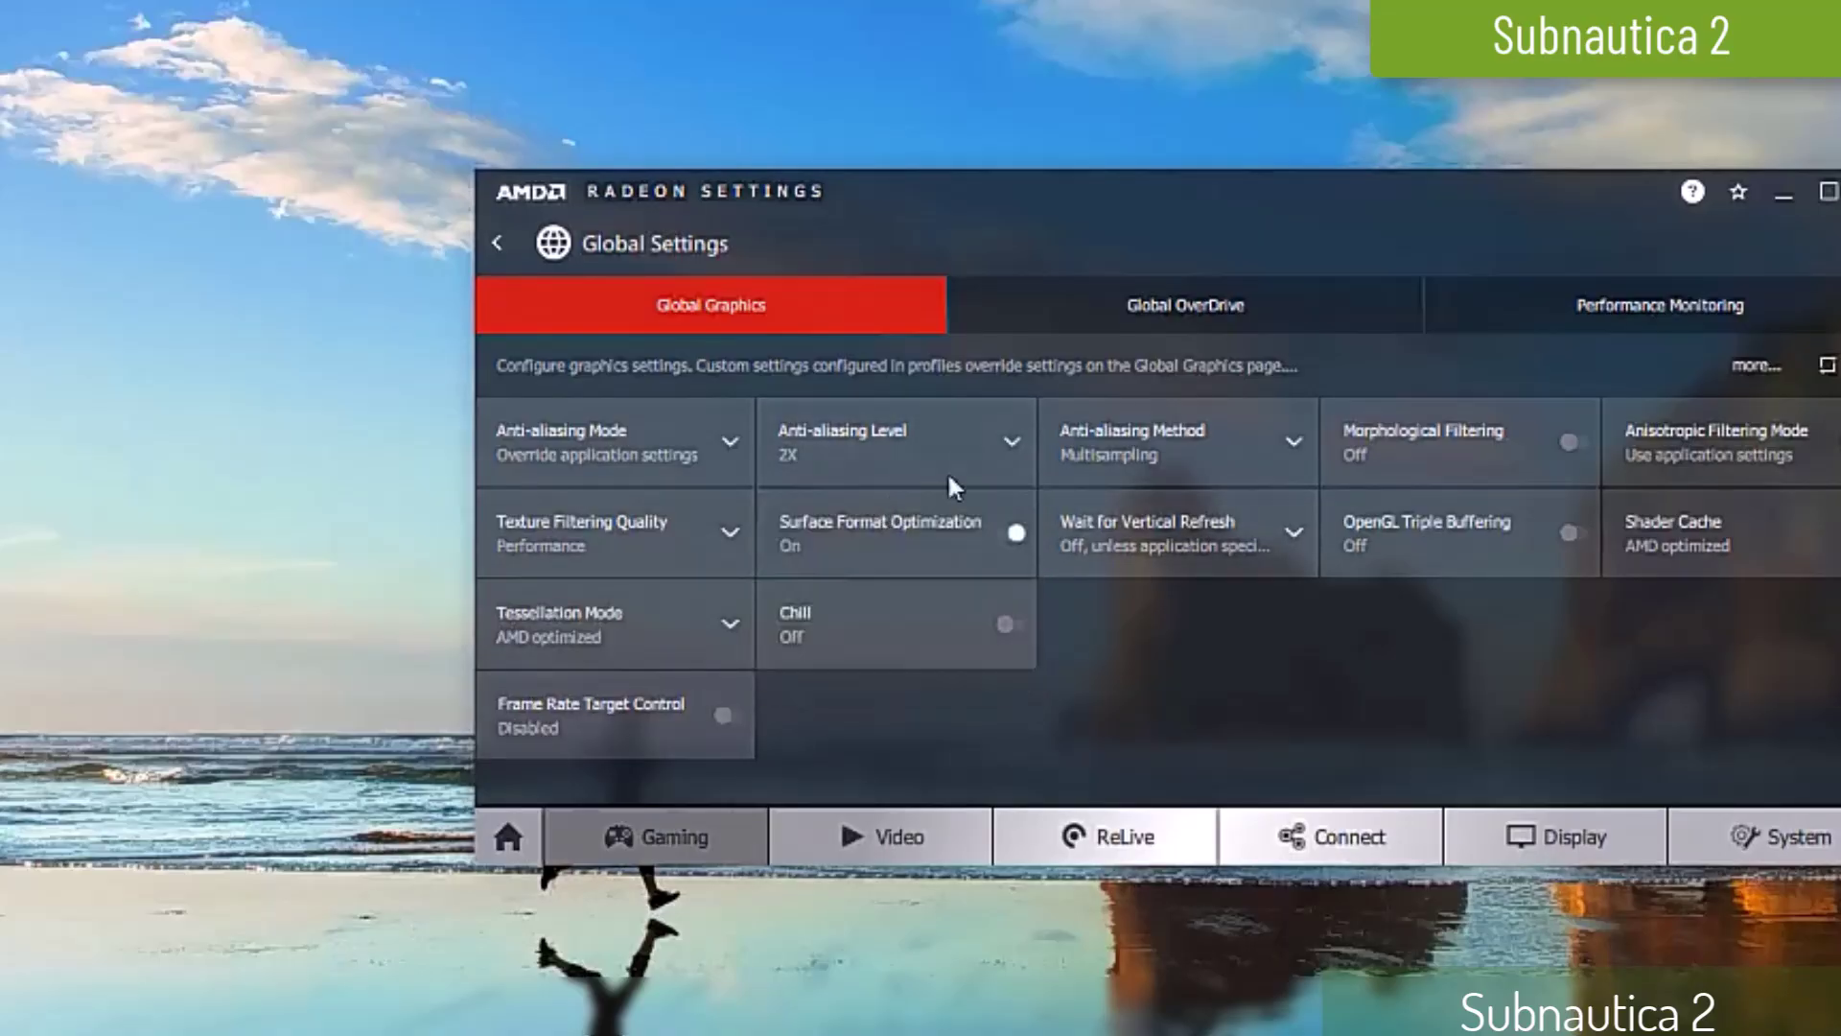
pyautogui.click(1287, 447)
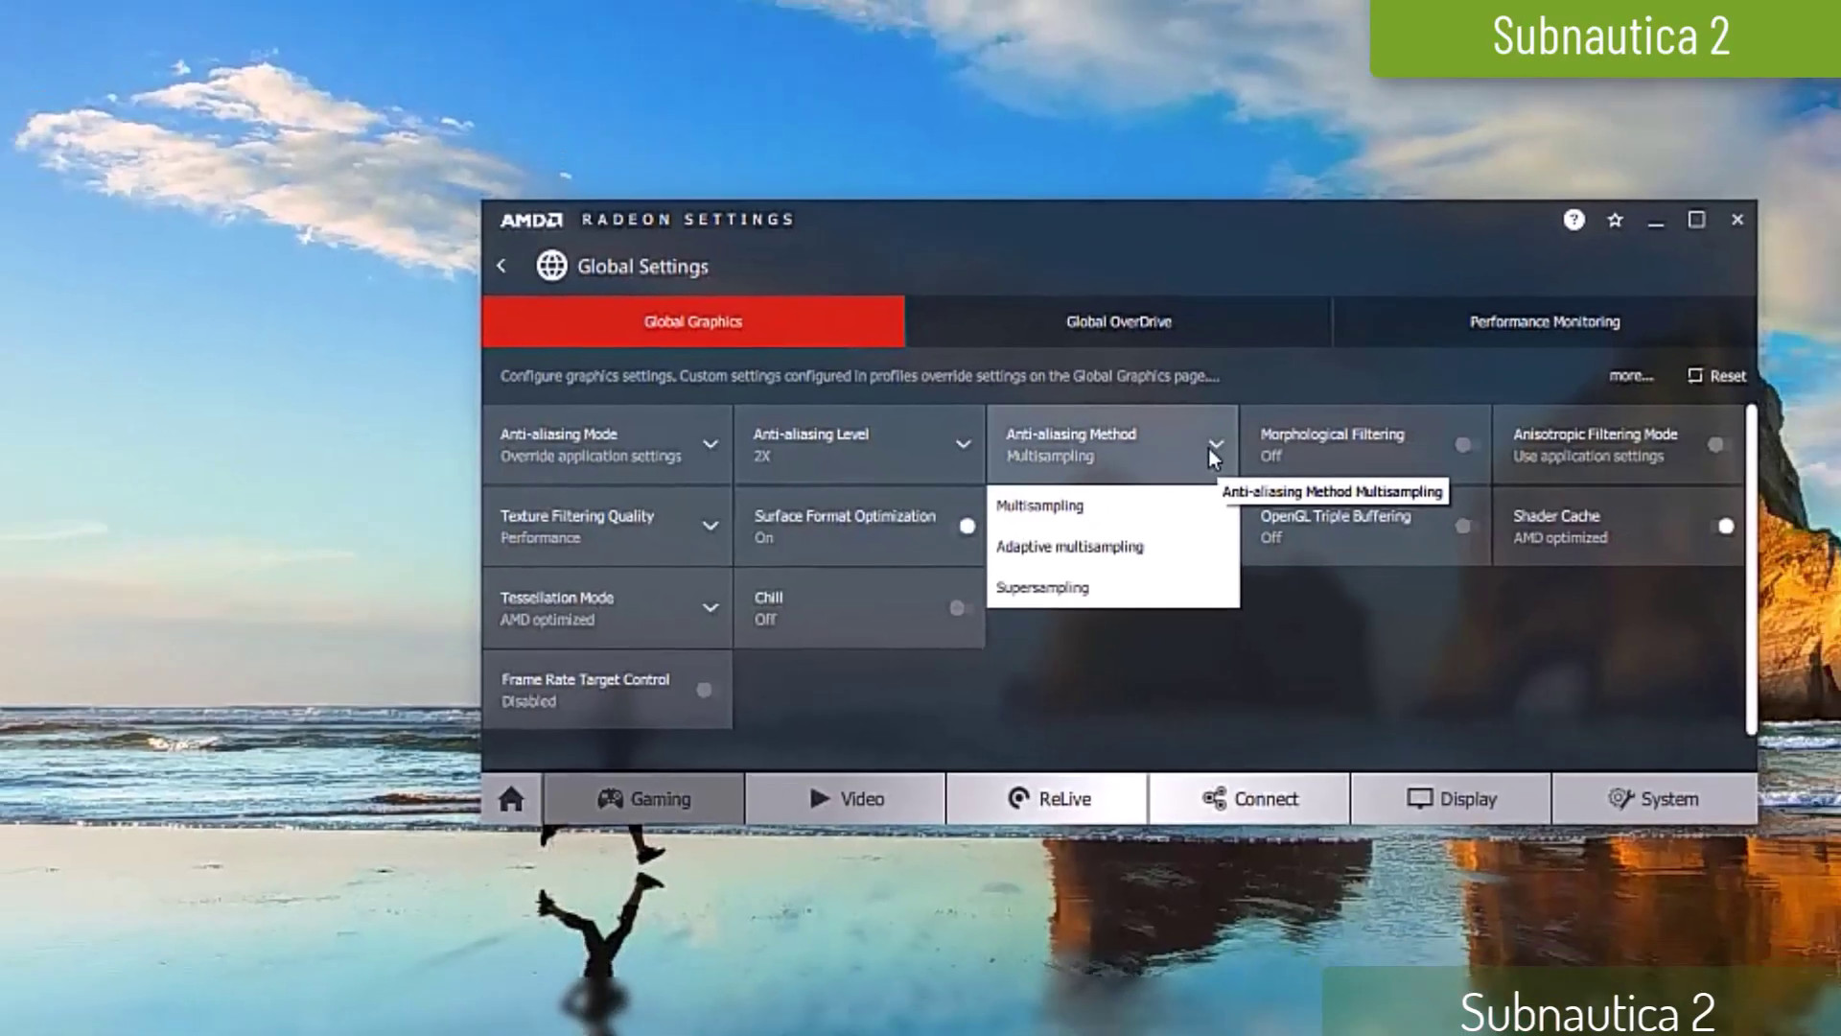
pyautogui.click(1214, 446)
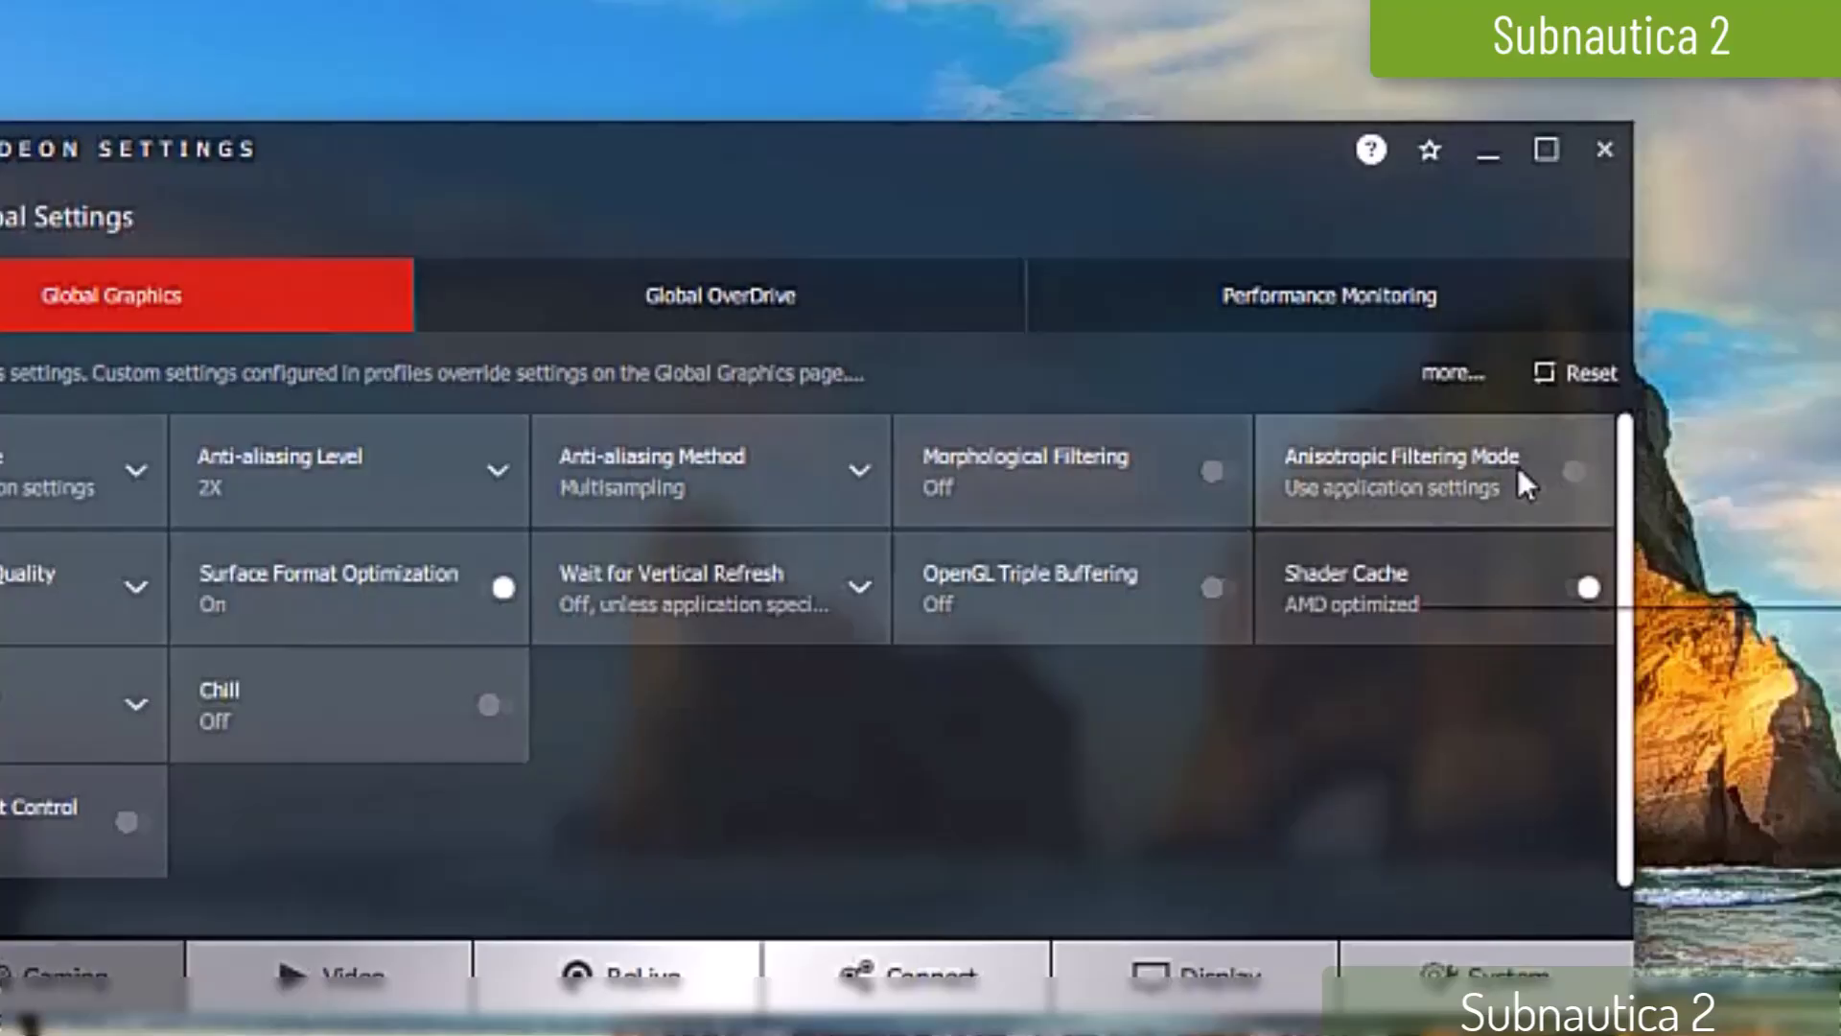
# Step: Toggle Anisotropic Filtering Mode to override and back to Use application settings, and set Wait for Vertical Refresh to Always off
pyautogui.click(1325, 456)
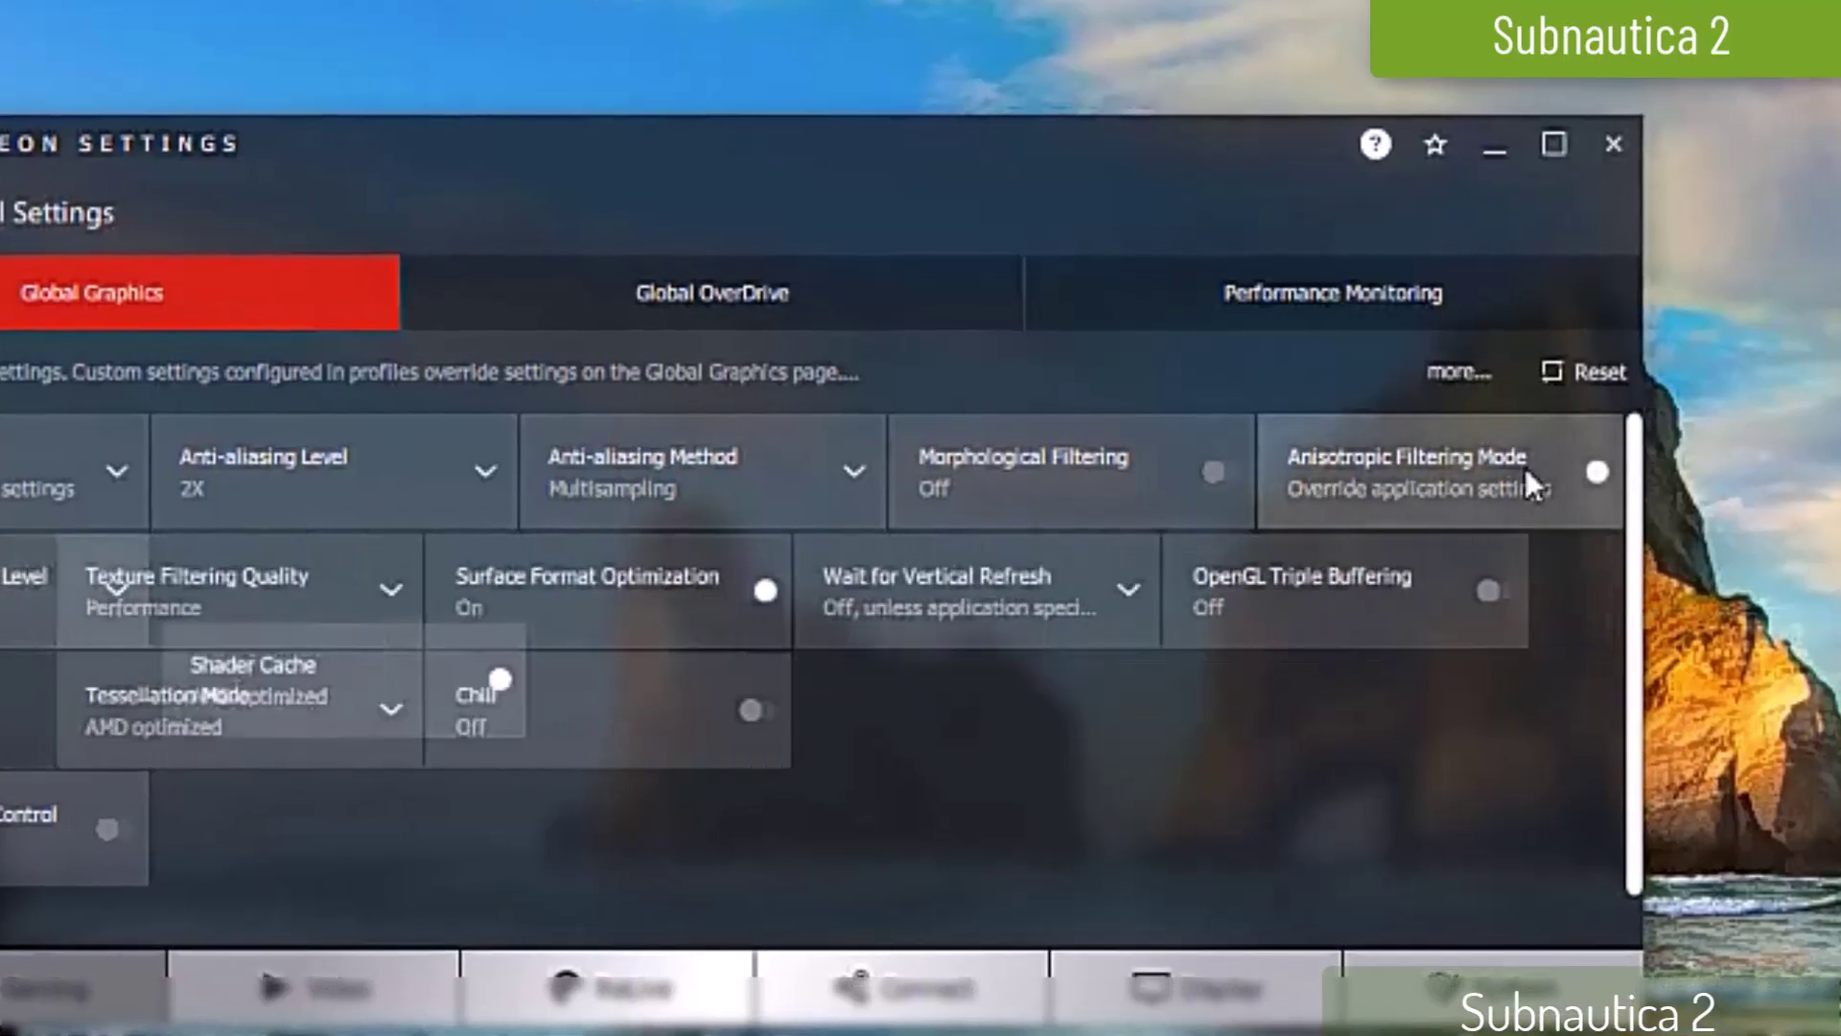
pyautogui.click(1544, 494)
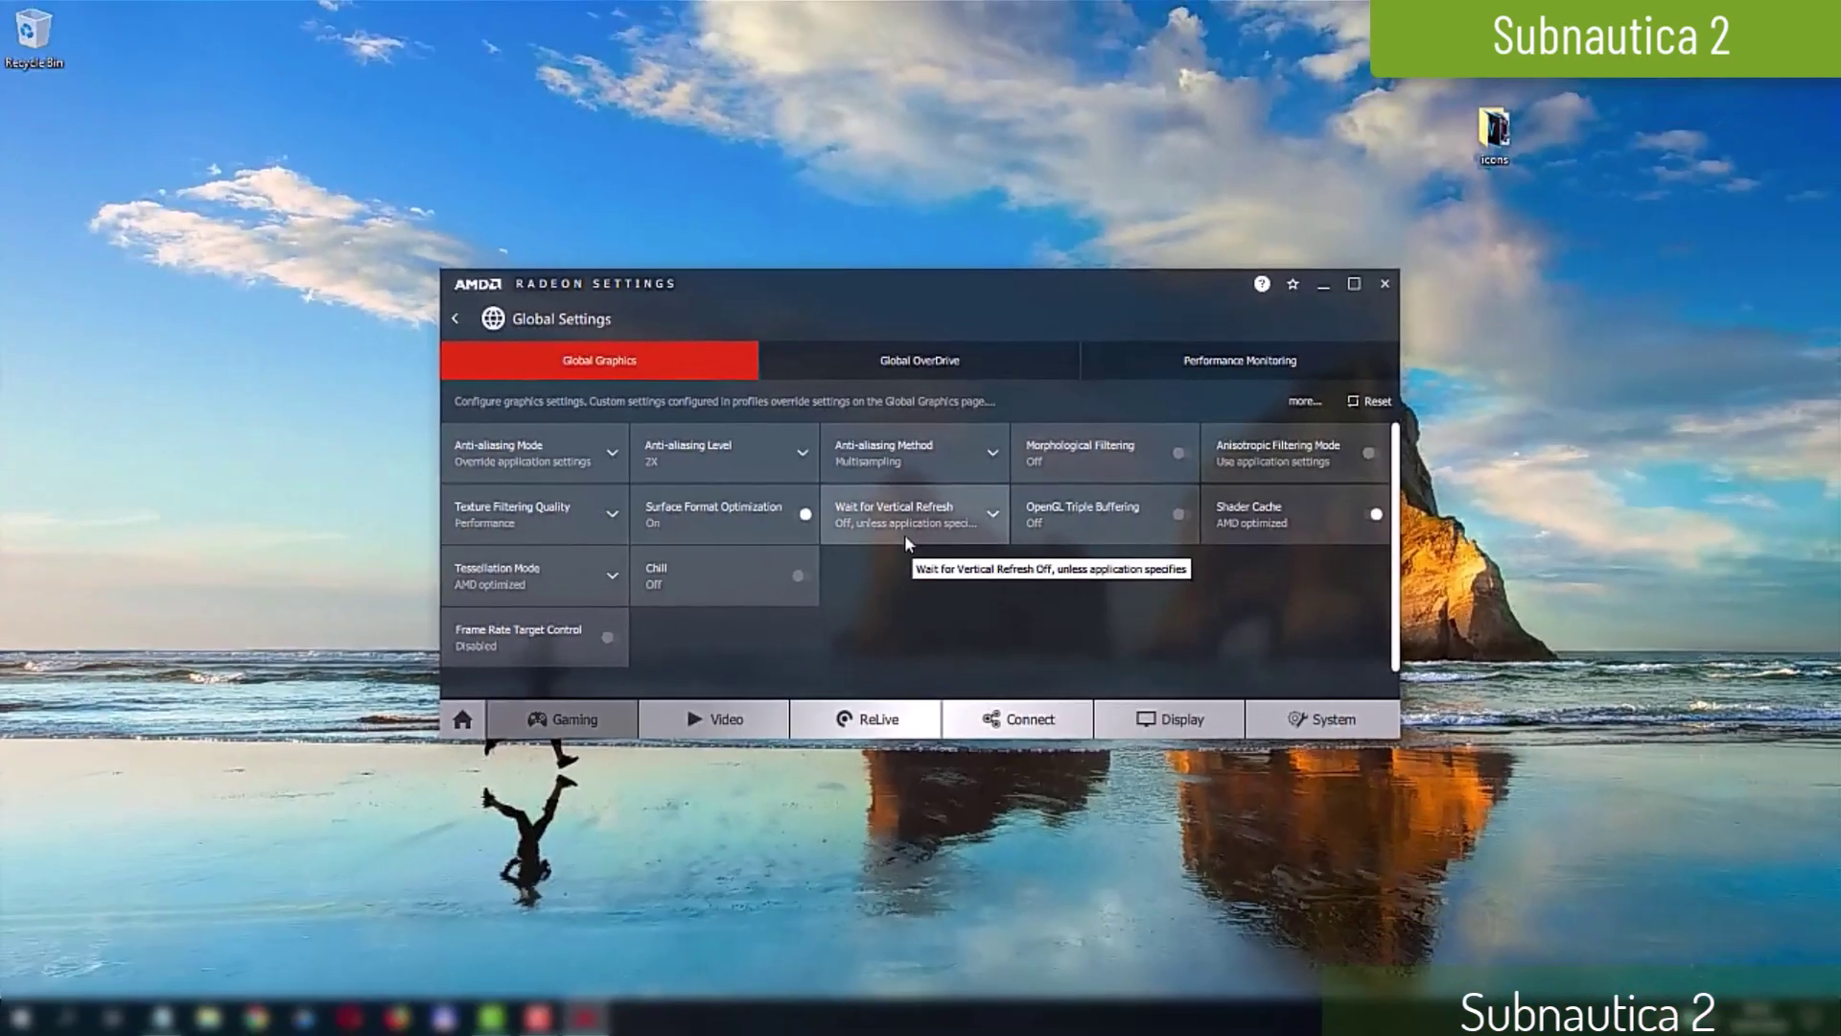
pyautogui.click(861, 593)
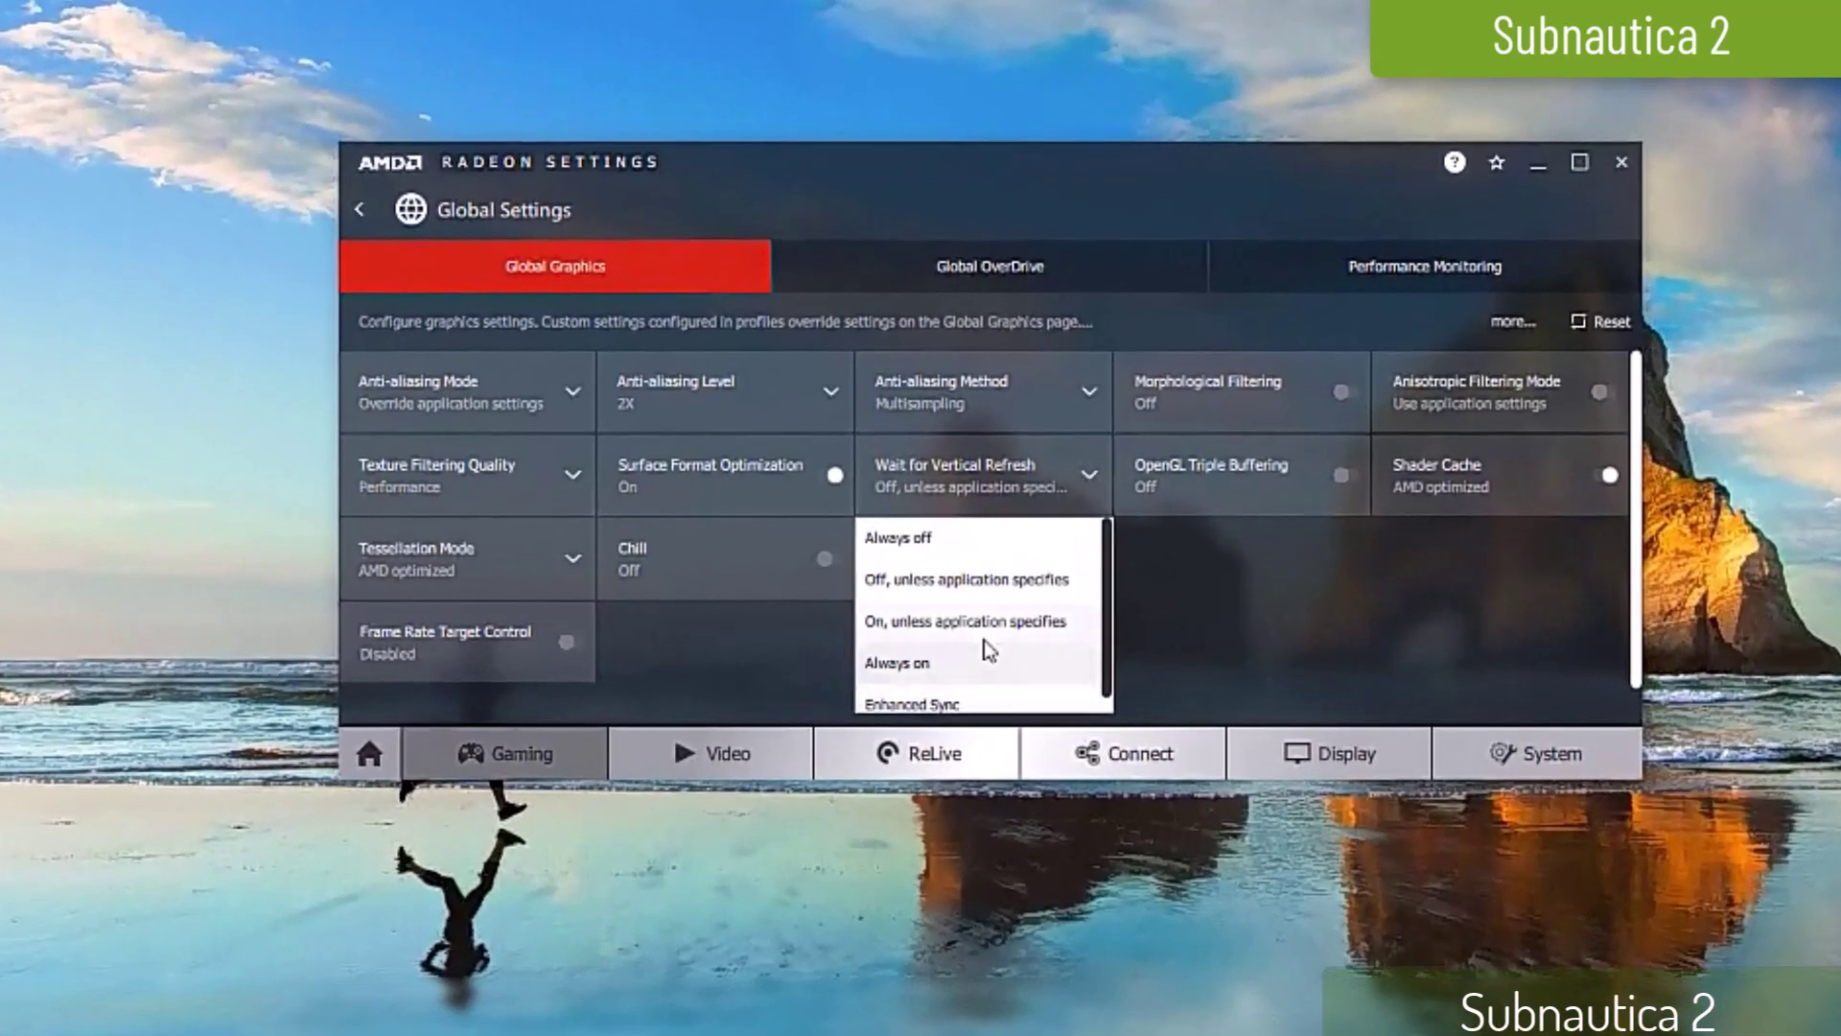
pyautogui.click(928, 535)
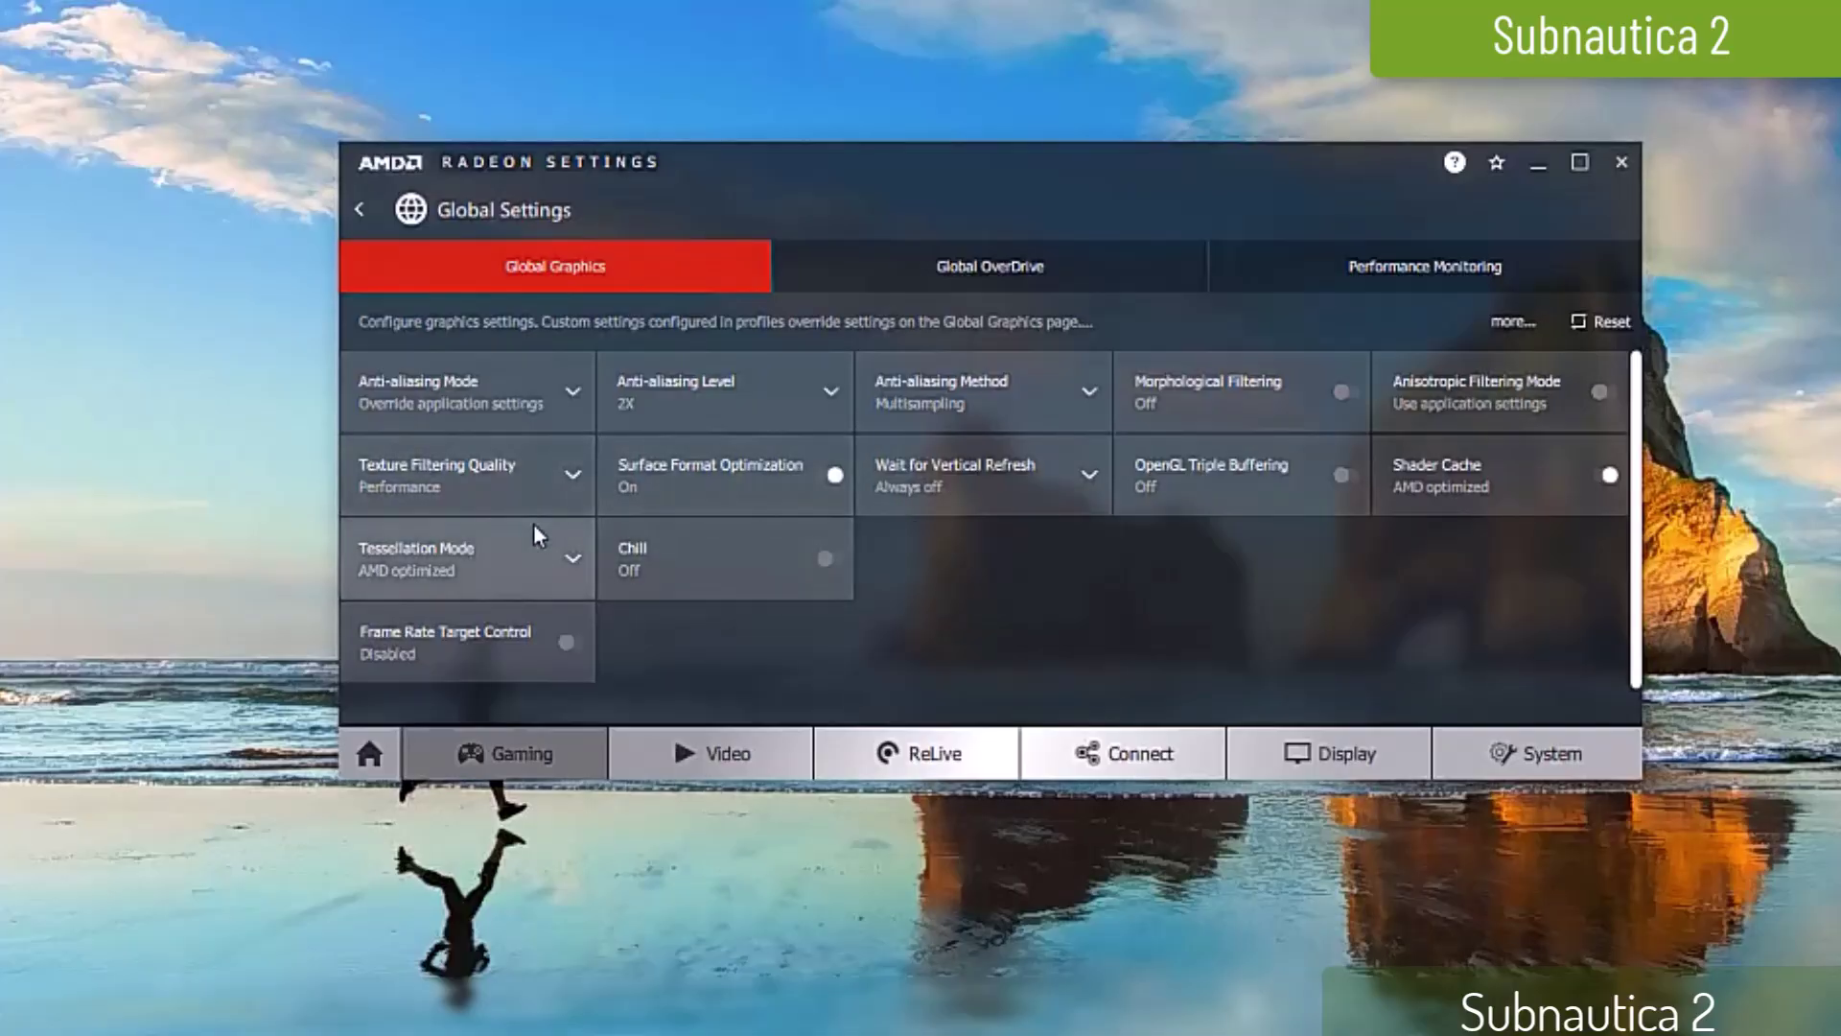
# Step: Review the available choices for Tessellation Mode without changing the setting
pyautogui.click(572, 558)
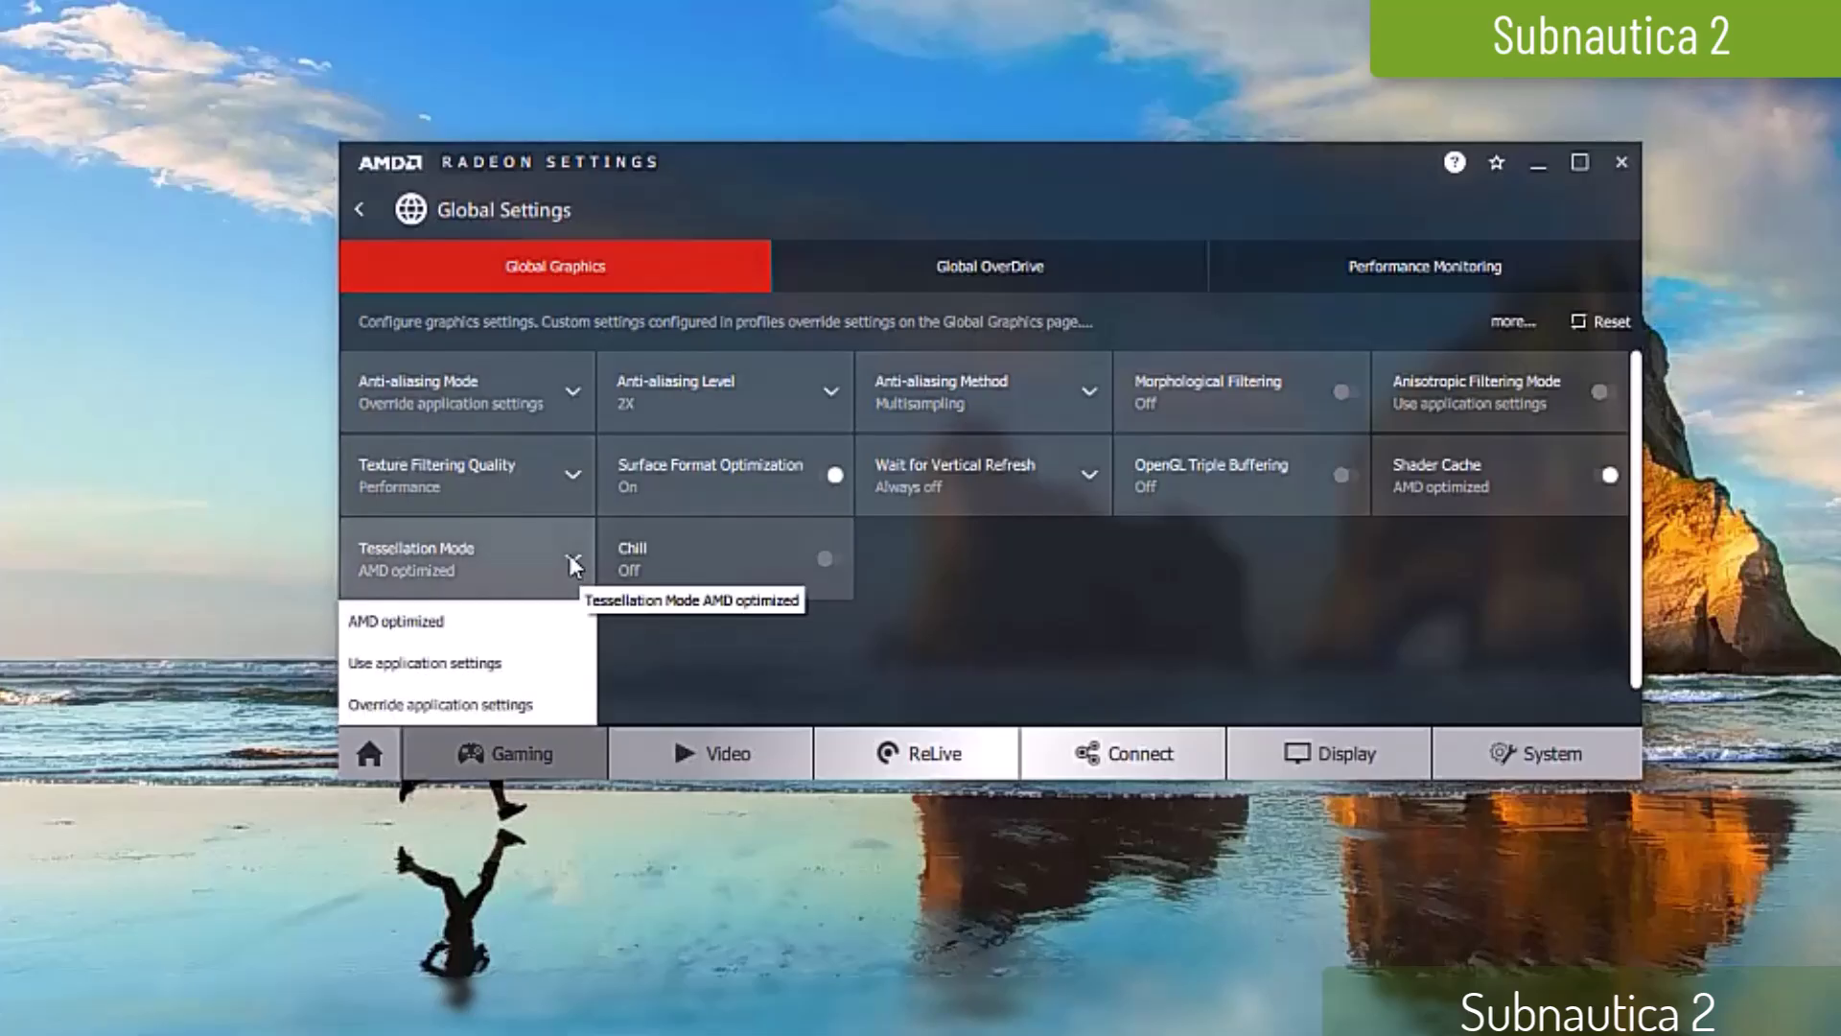
pyautogui.click(571, 558)
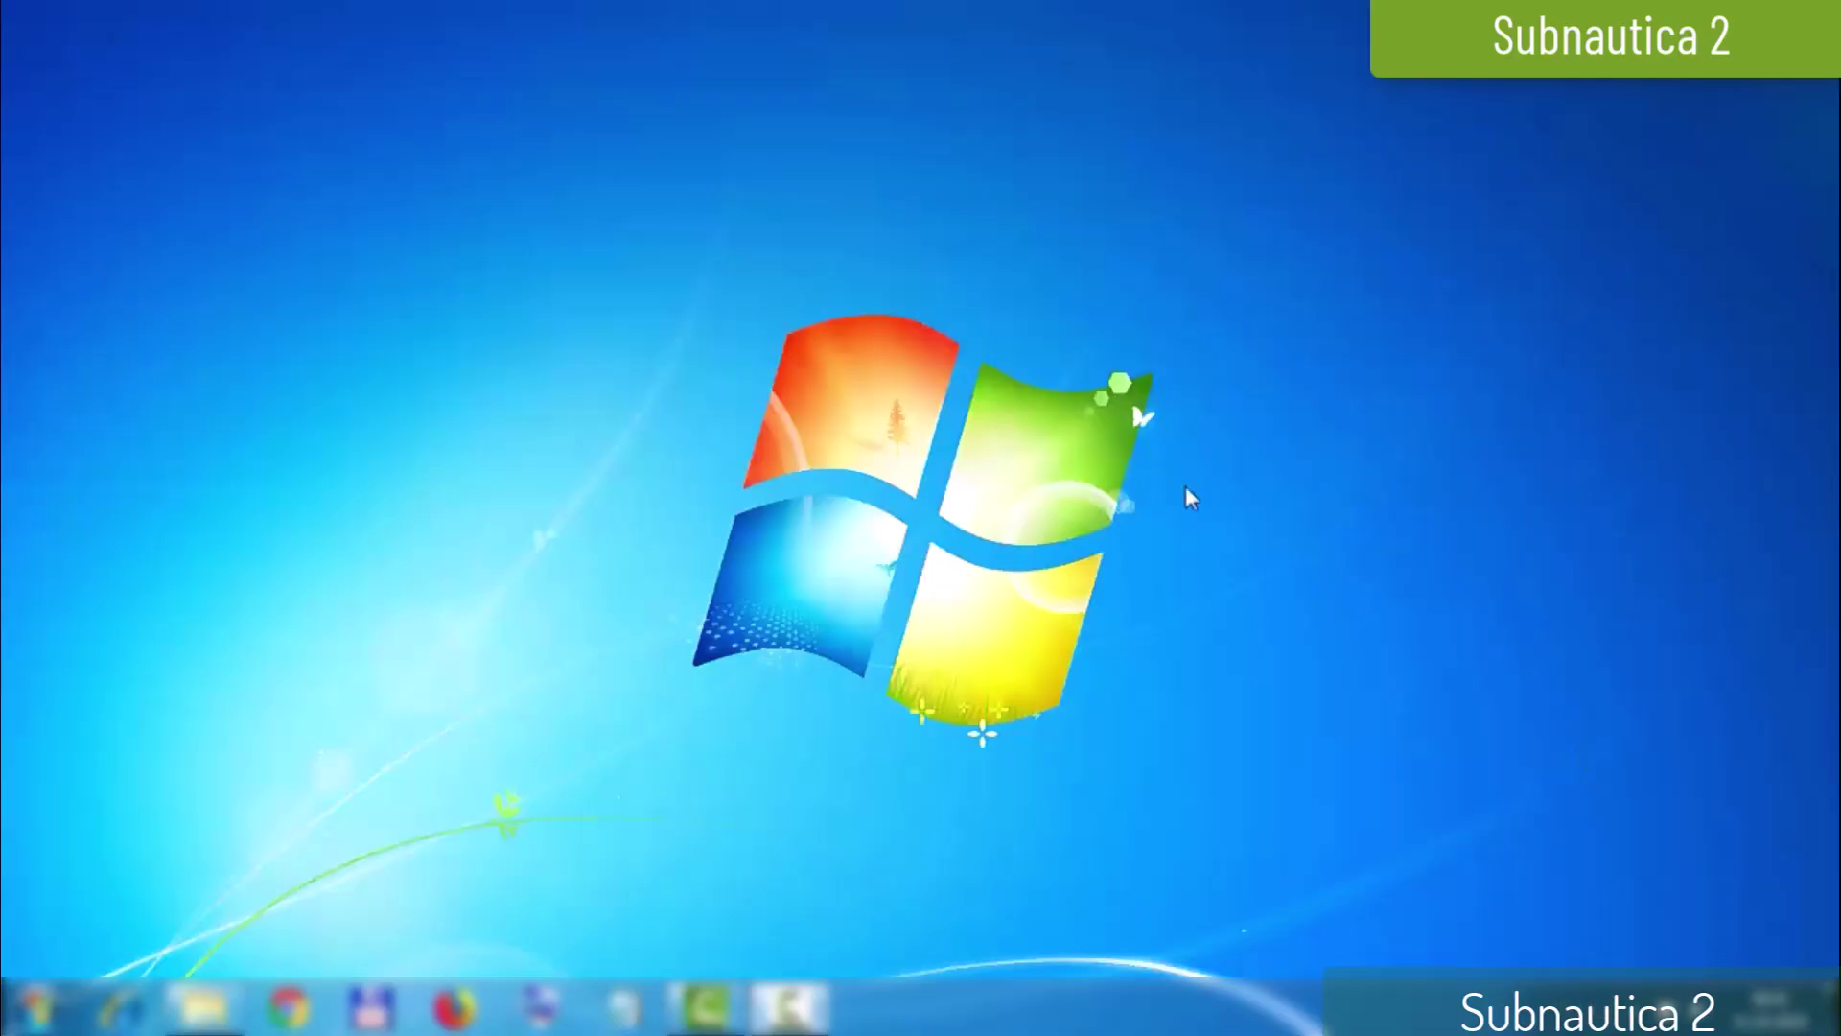
# Step: Open the Intel Graphics and Media Control Panel from the desktop in Advanced Mode
pyautogui.rightClick(850, 416)
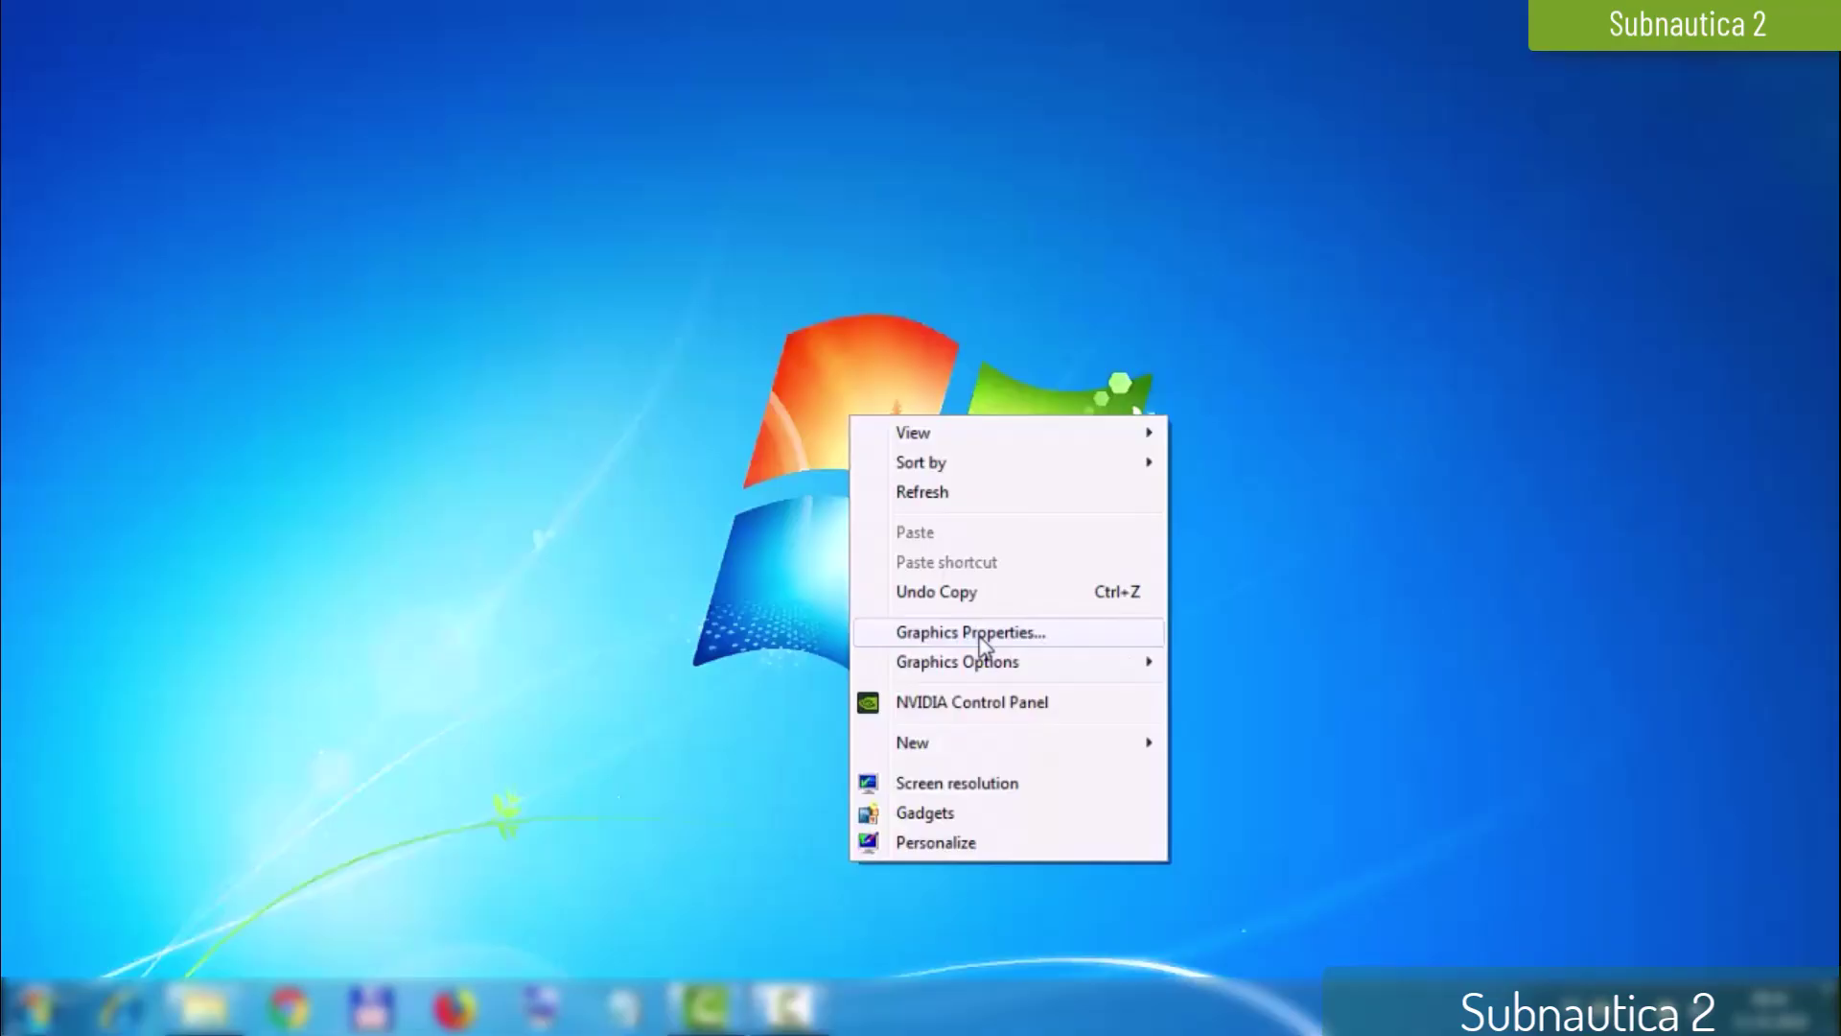
pyautogui.click(980, 638)
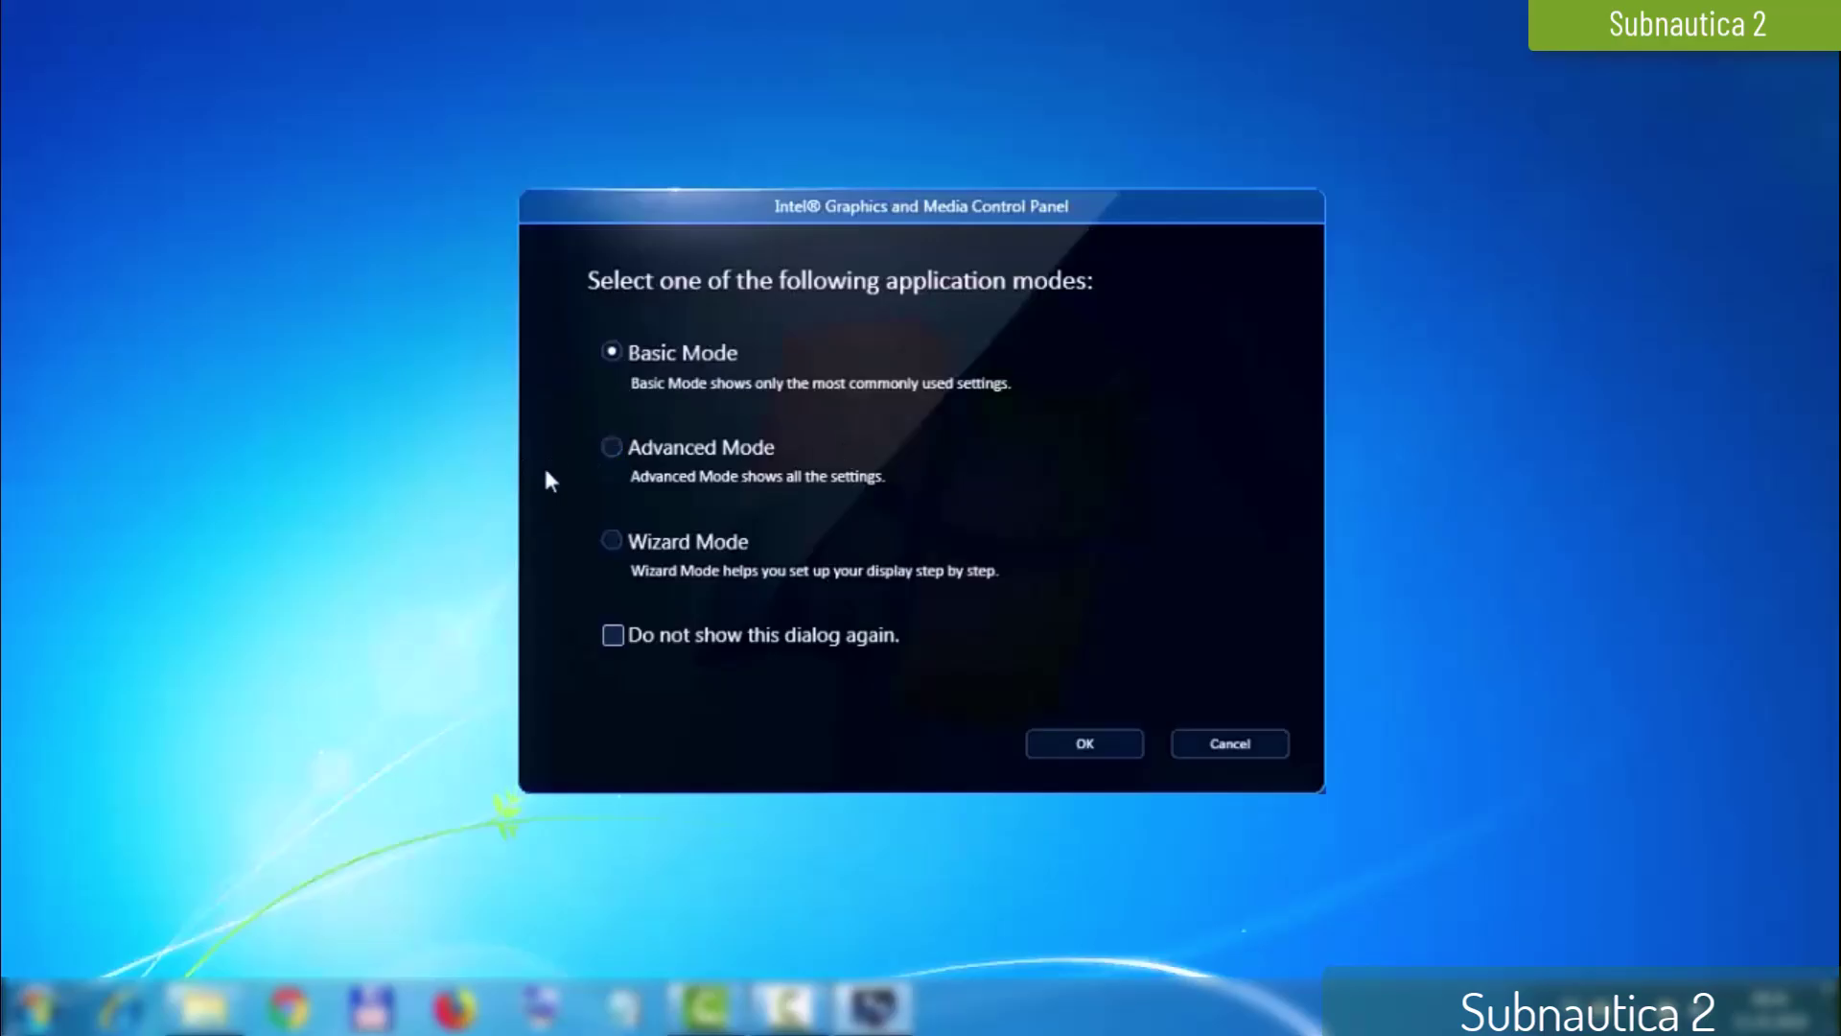
pyautogui.click(611, 449)
pyautogui.click(1082, 748)
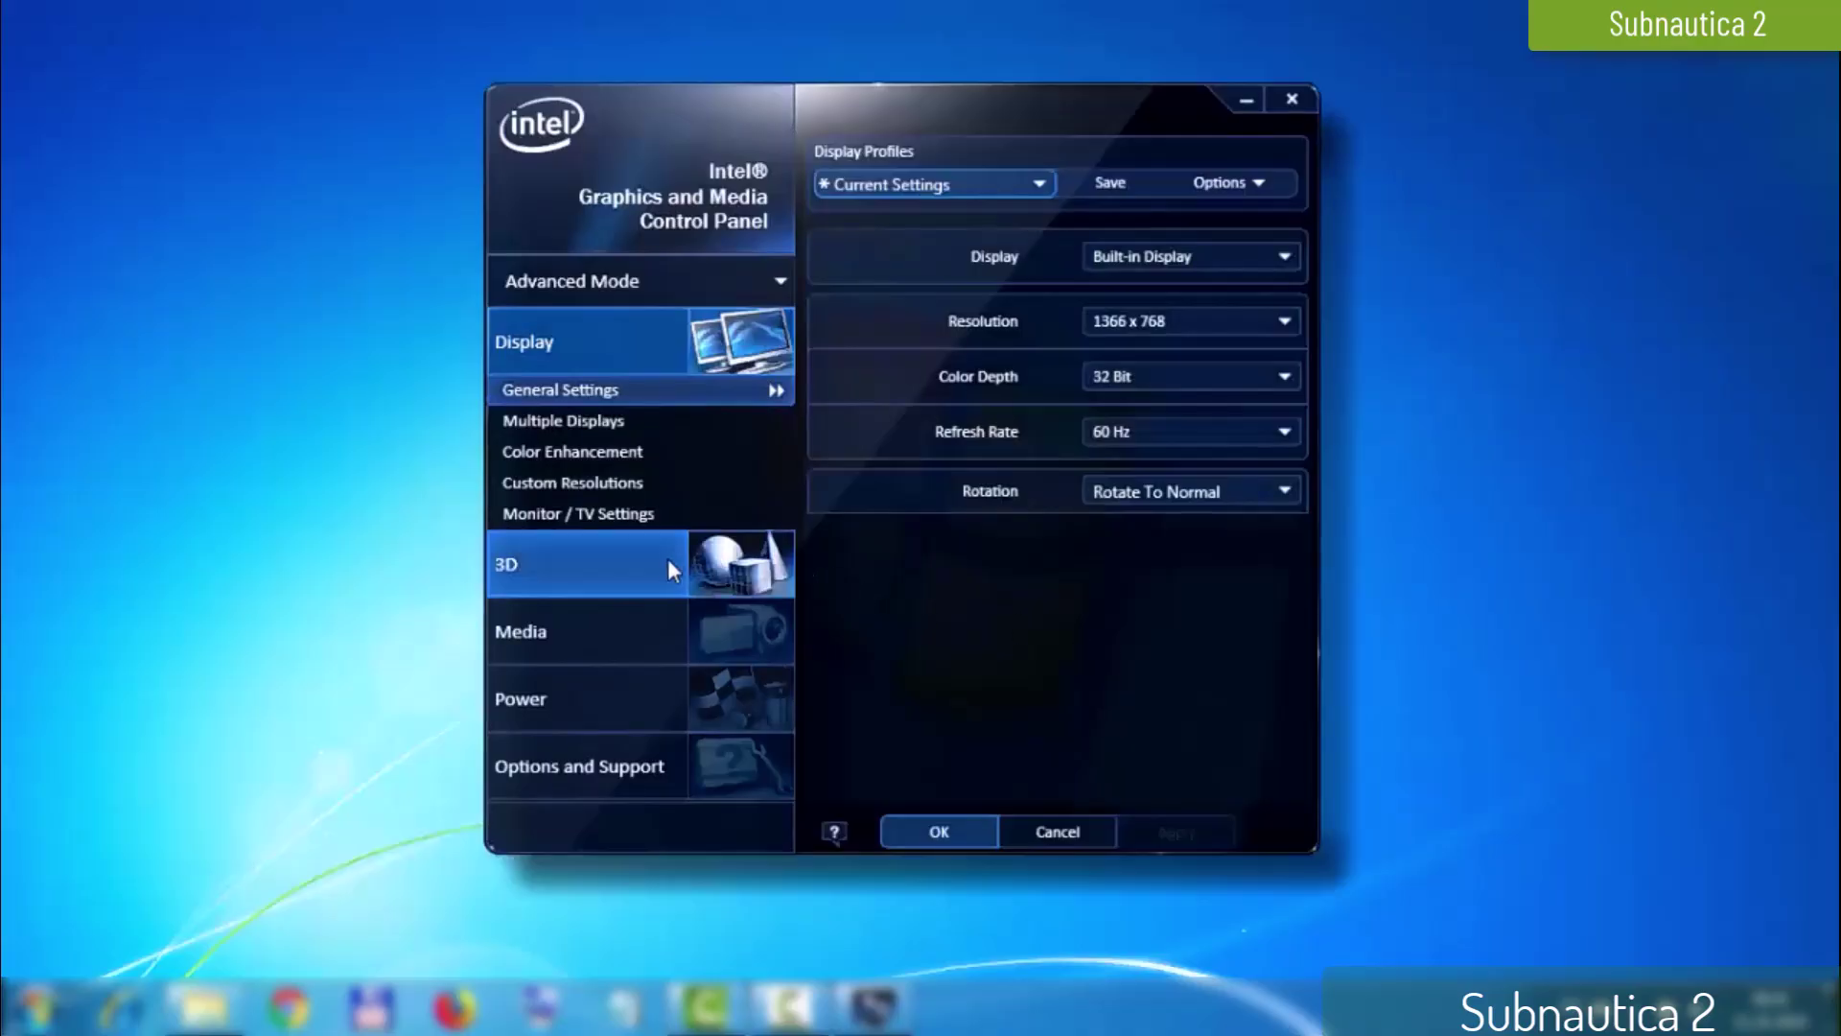
# Step: Set the 3D Preference fully to Performance, keeping the current Windows color scheme when asked, and apply and keep the new settings
pyautogui.click(526, 573)
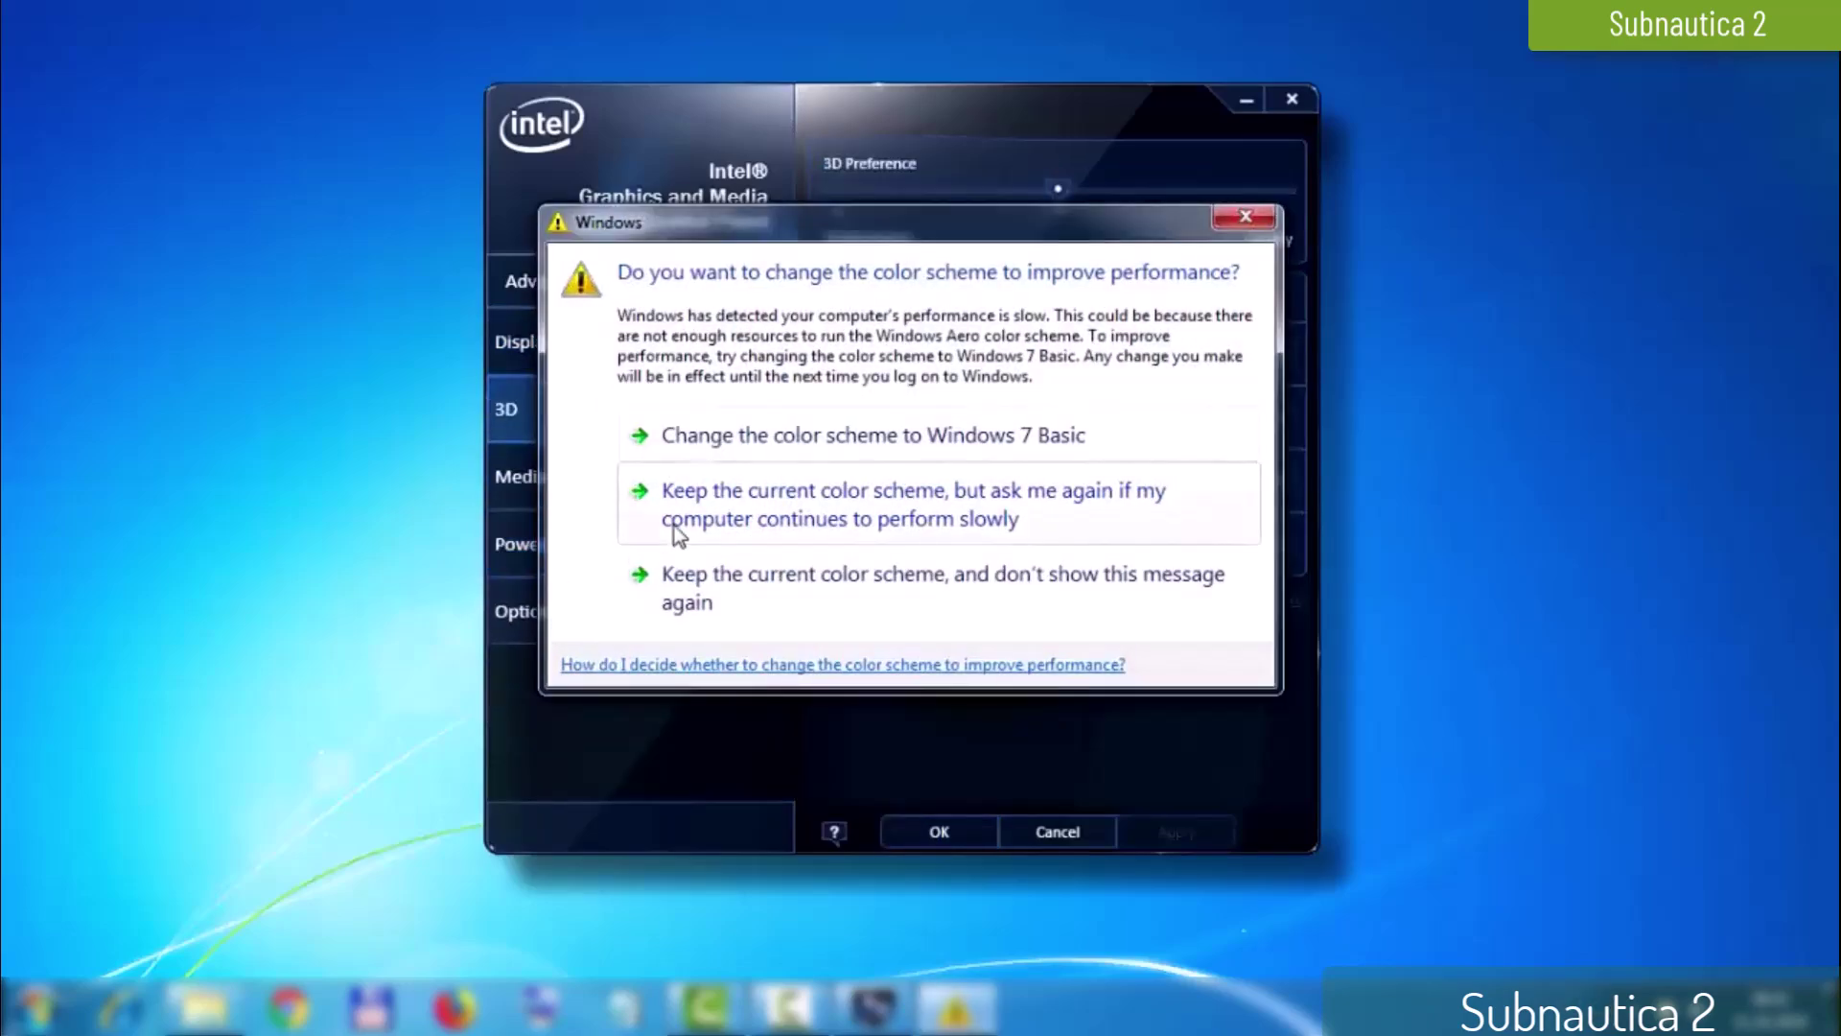
pyautogui.click(748, 521)
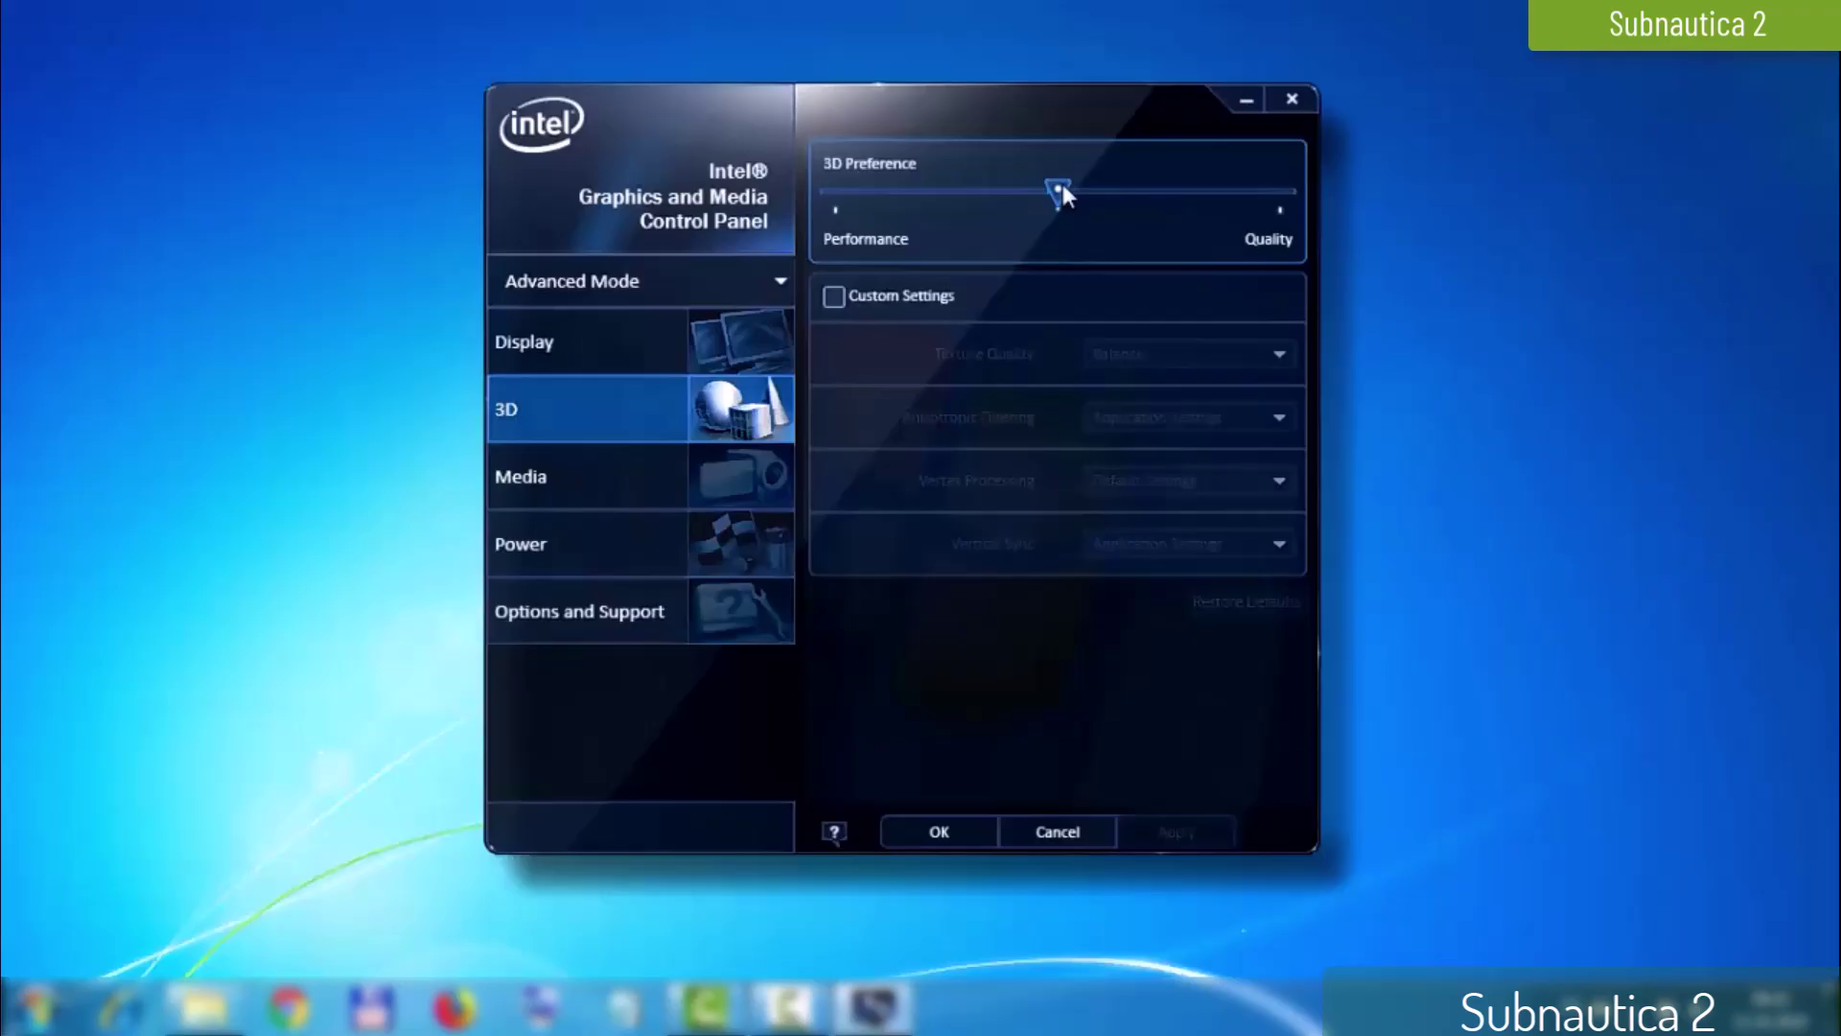
pyautogui.moveTo(1055, 187); pyautogui.dragTo(843, 205)
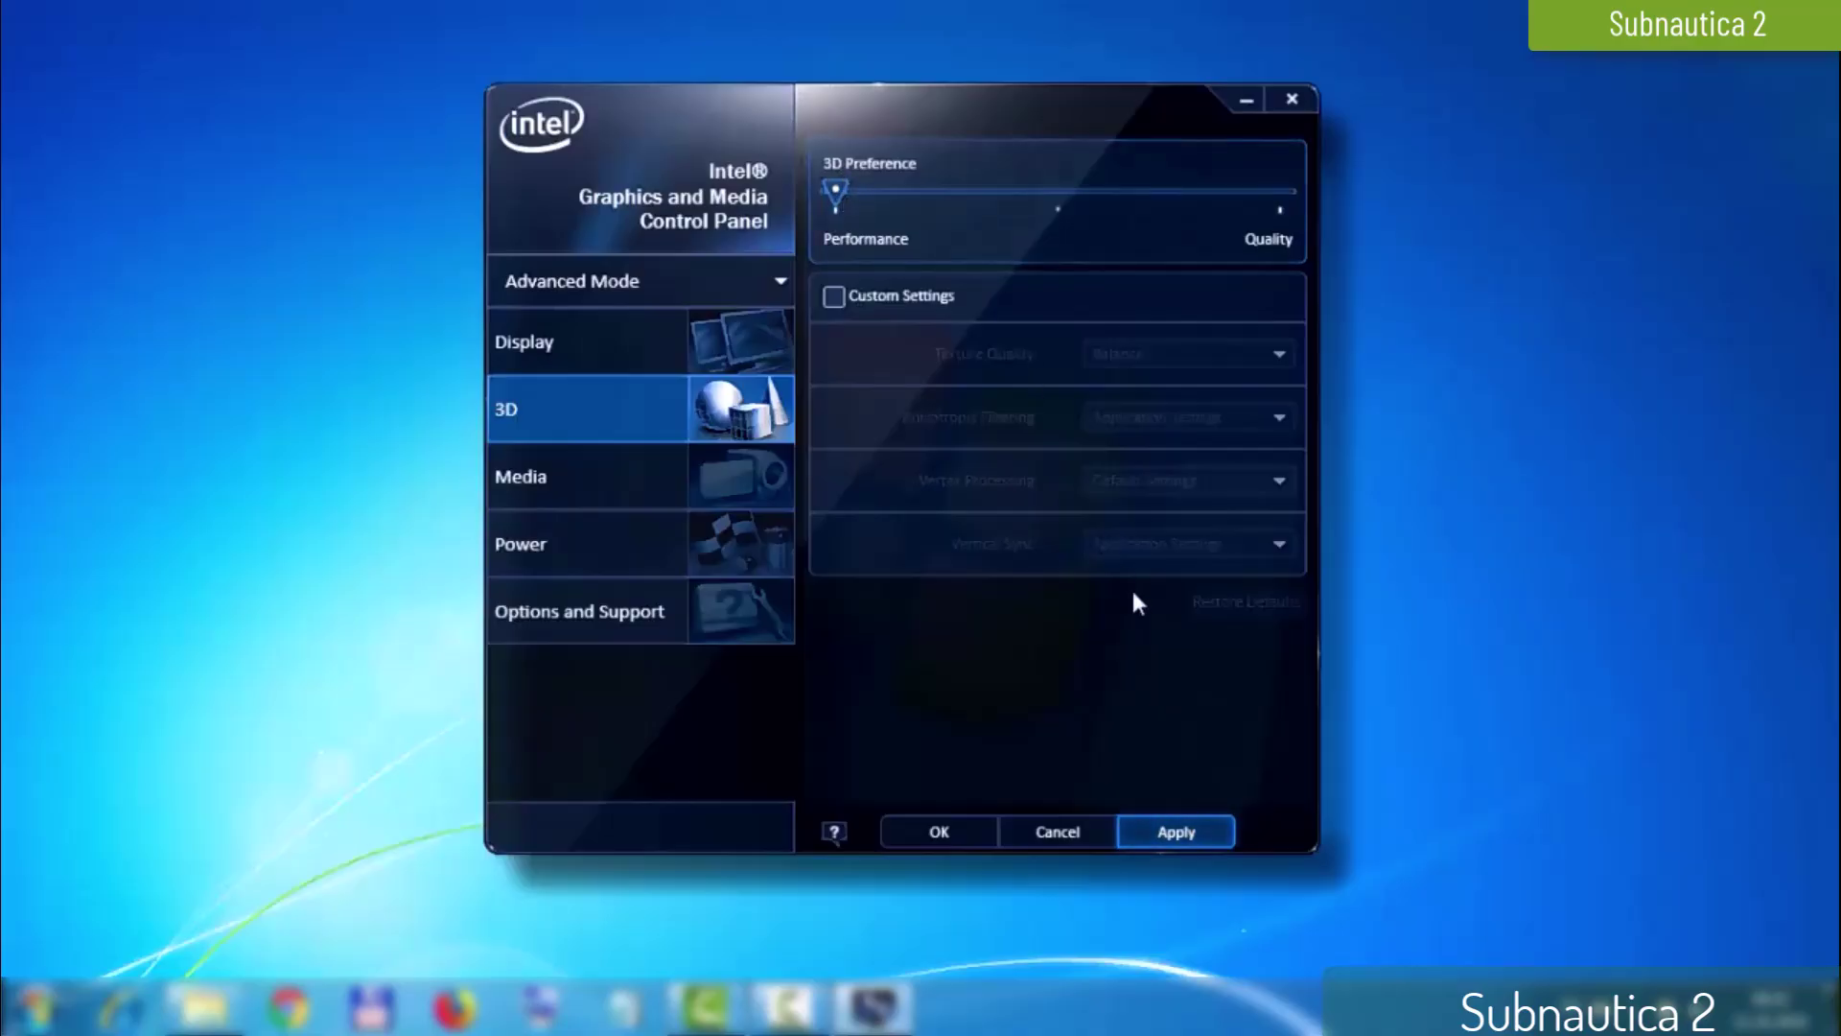
pyautogui.click(1199, 825)
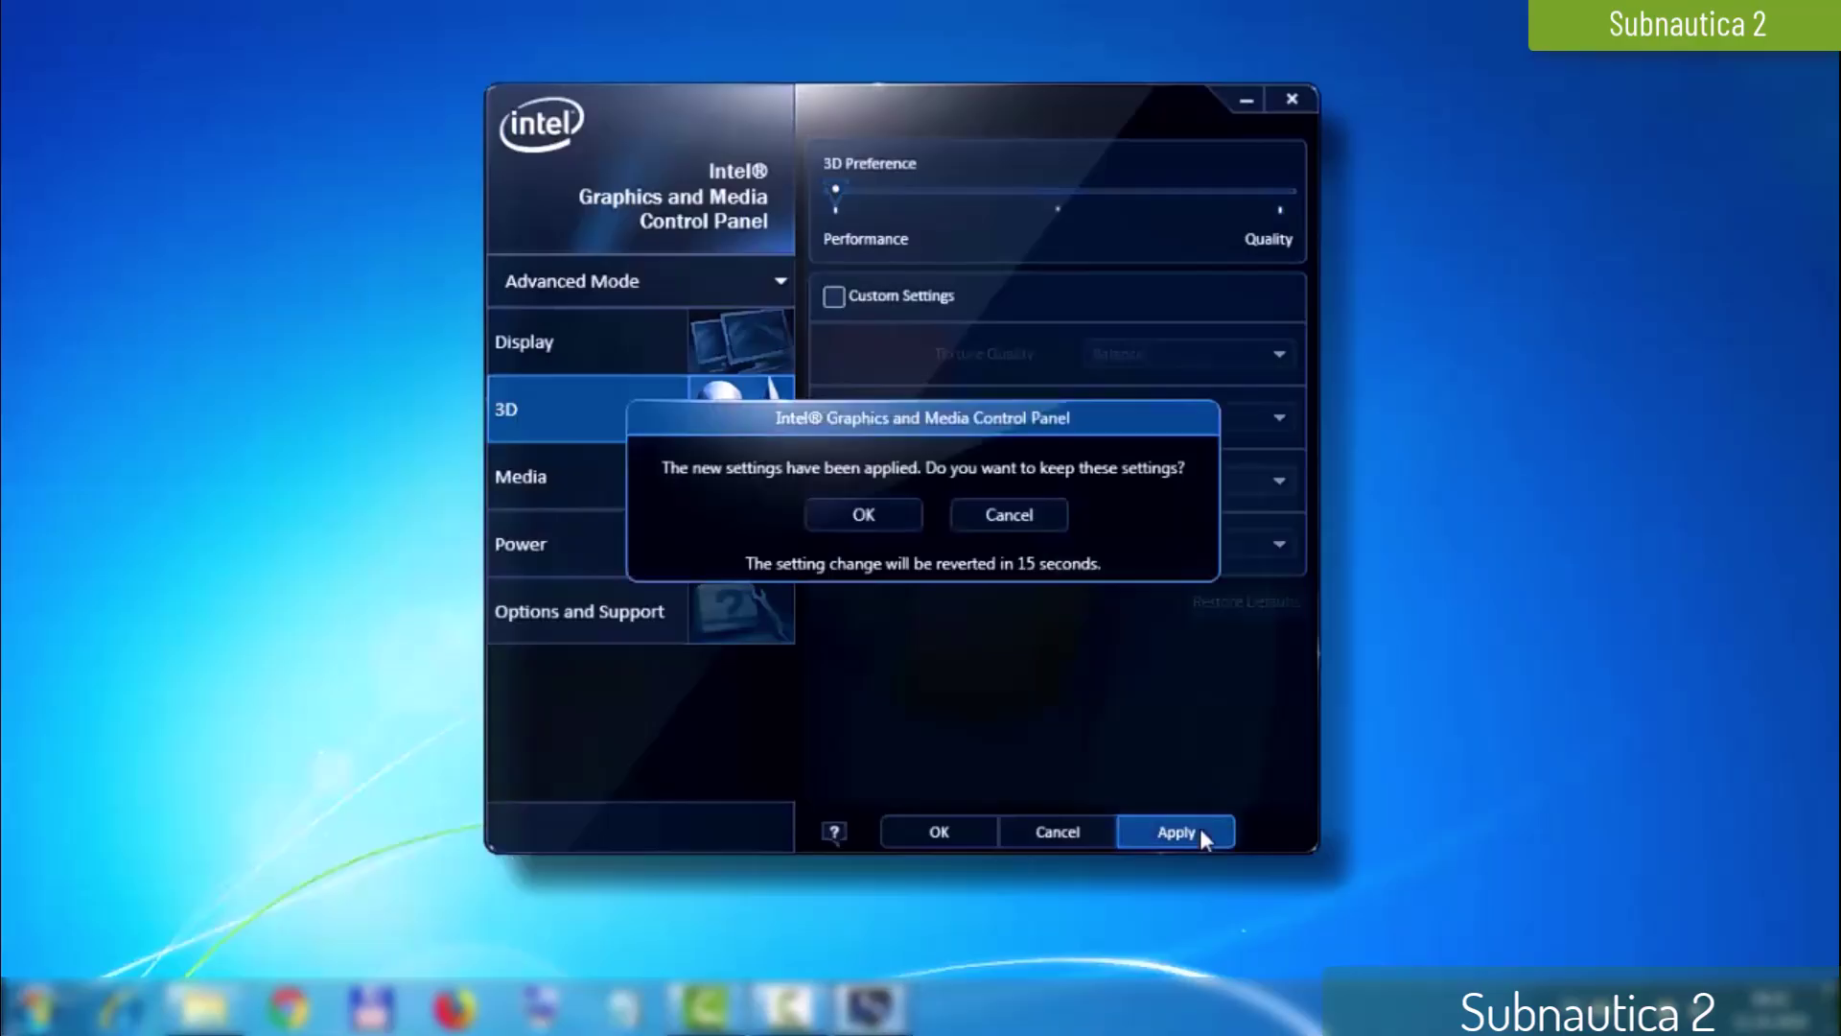
pyautogui.click(863, 515)
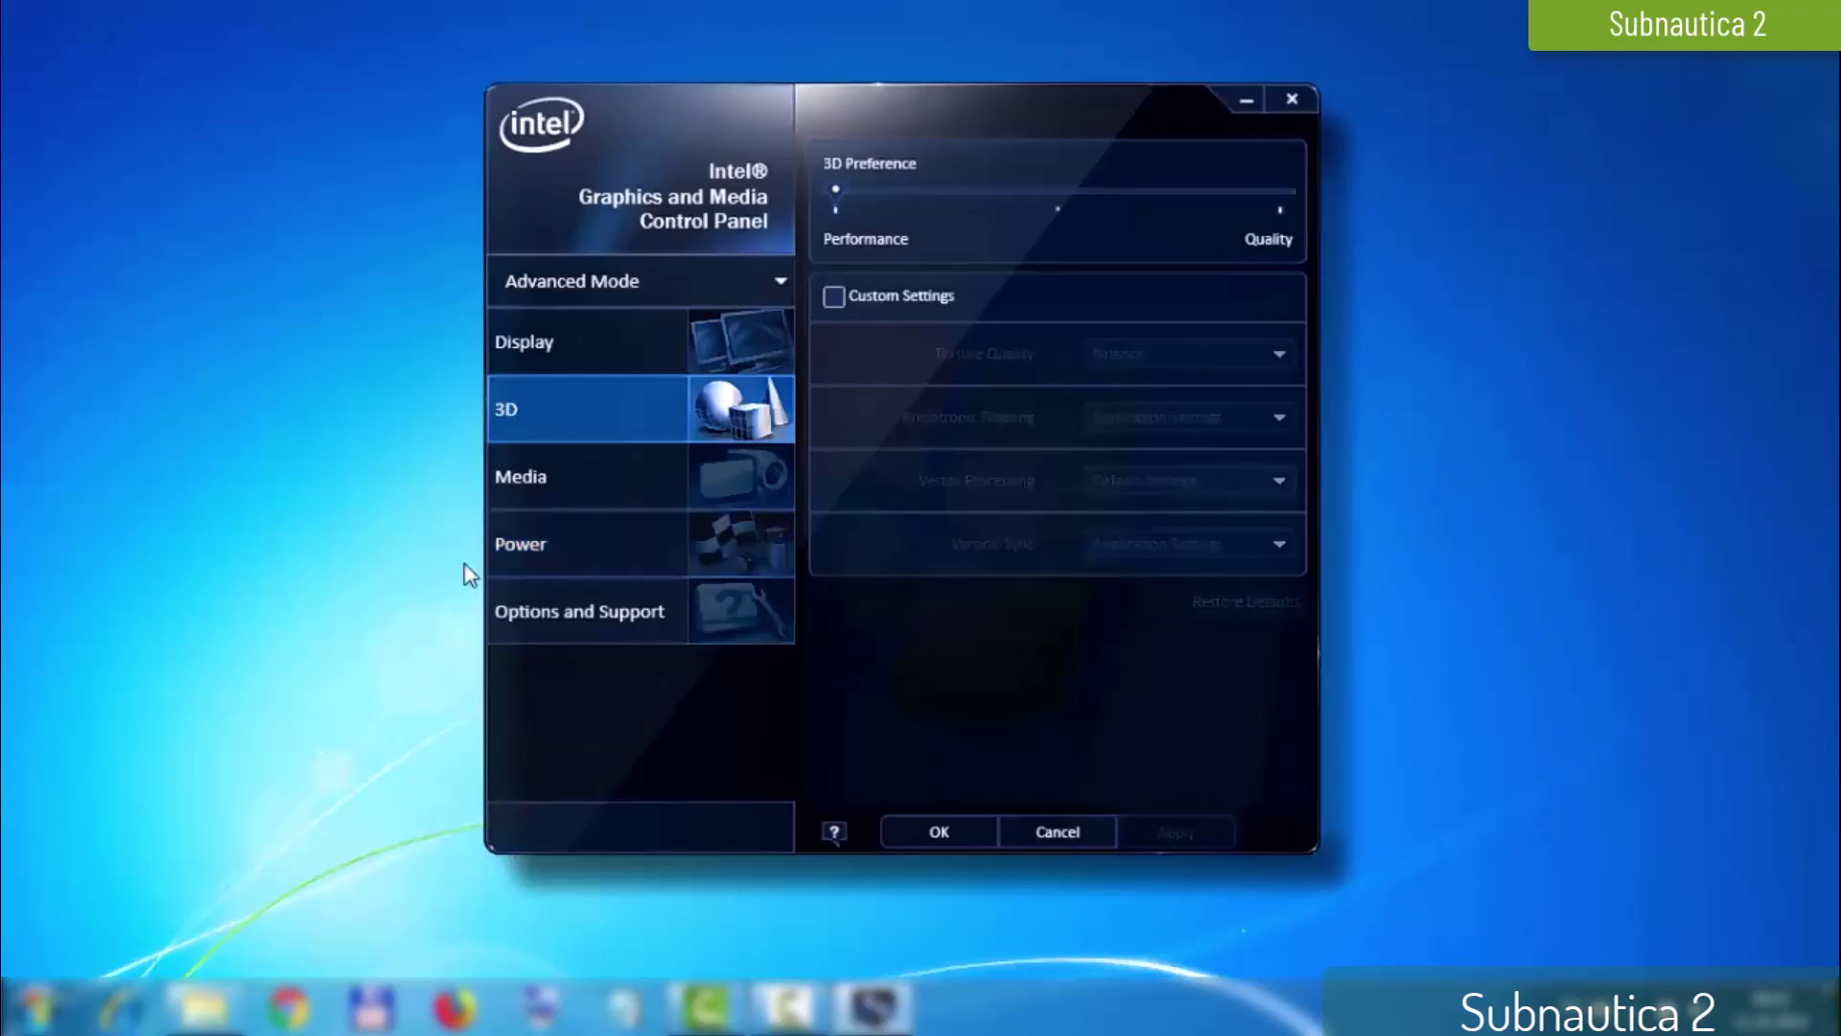
# Step: Set the power plan for the Plugged in power source to Maximum Performance, and apply and keep the change
pyautogui.click(546, 554)
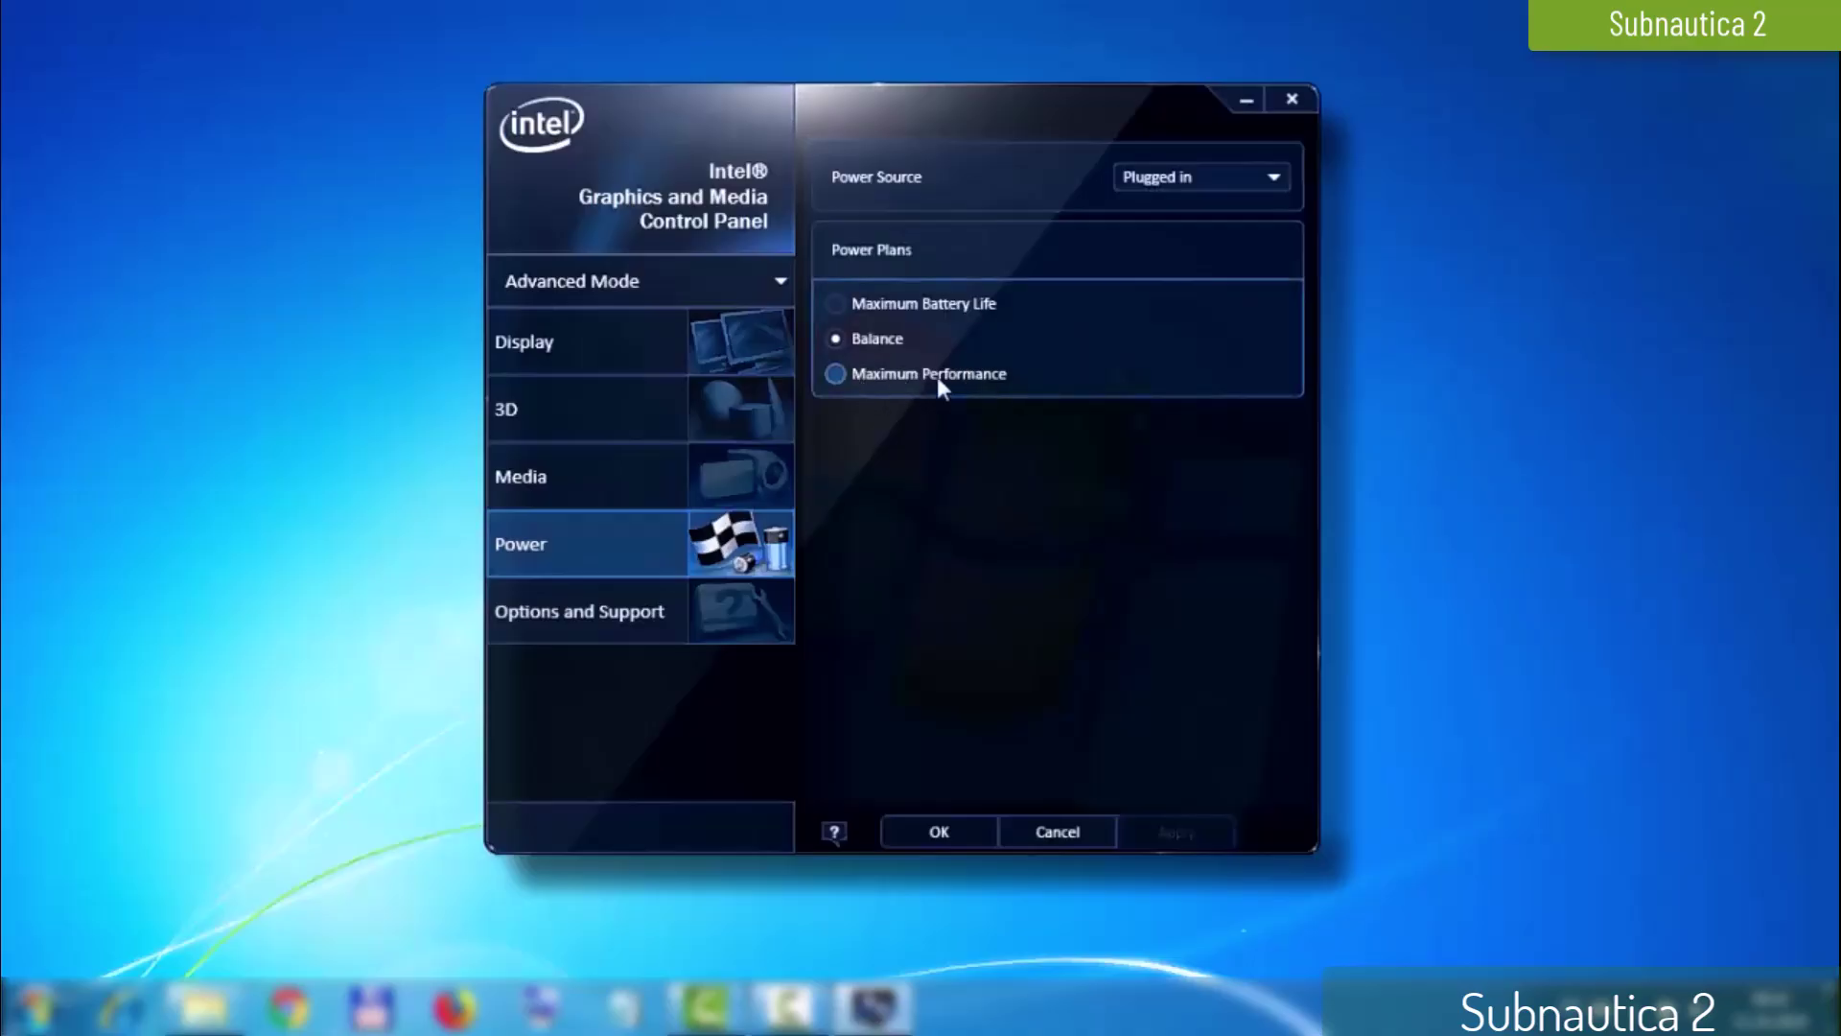
pyautogui.click(837, 374)
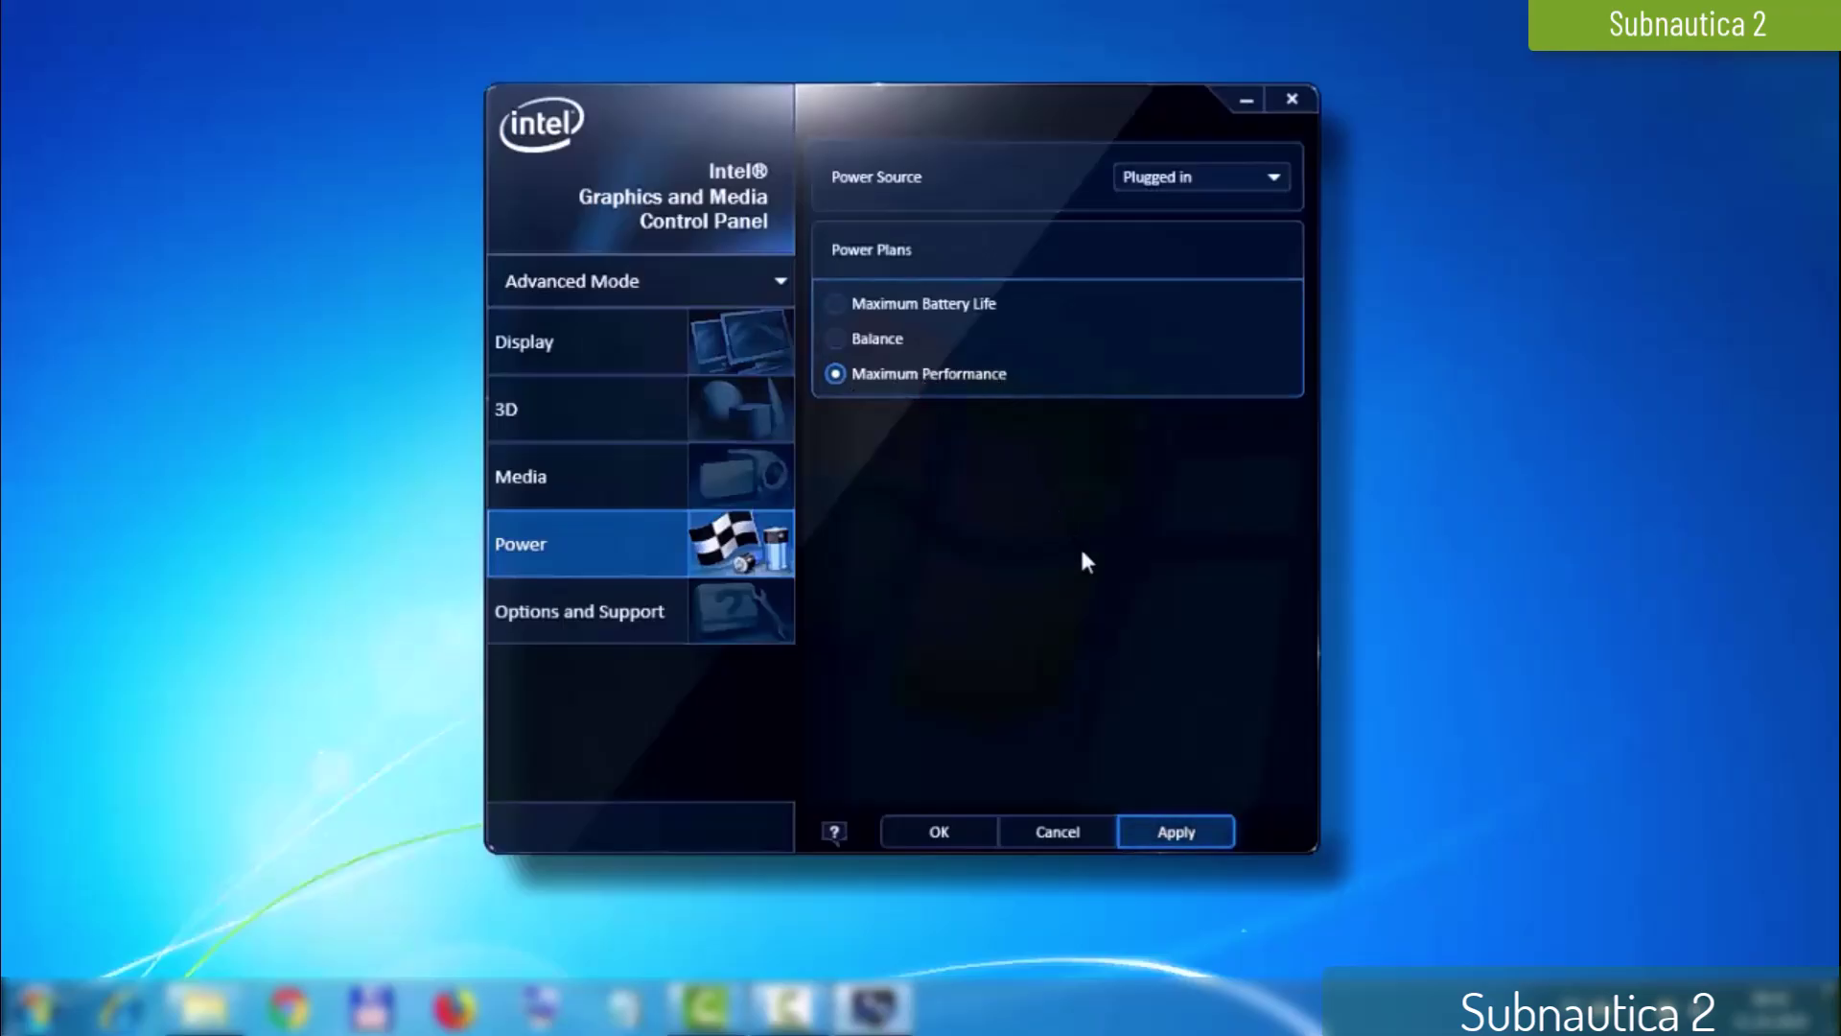
pyautogui.click(1187, 832)
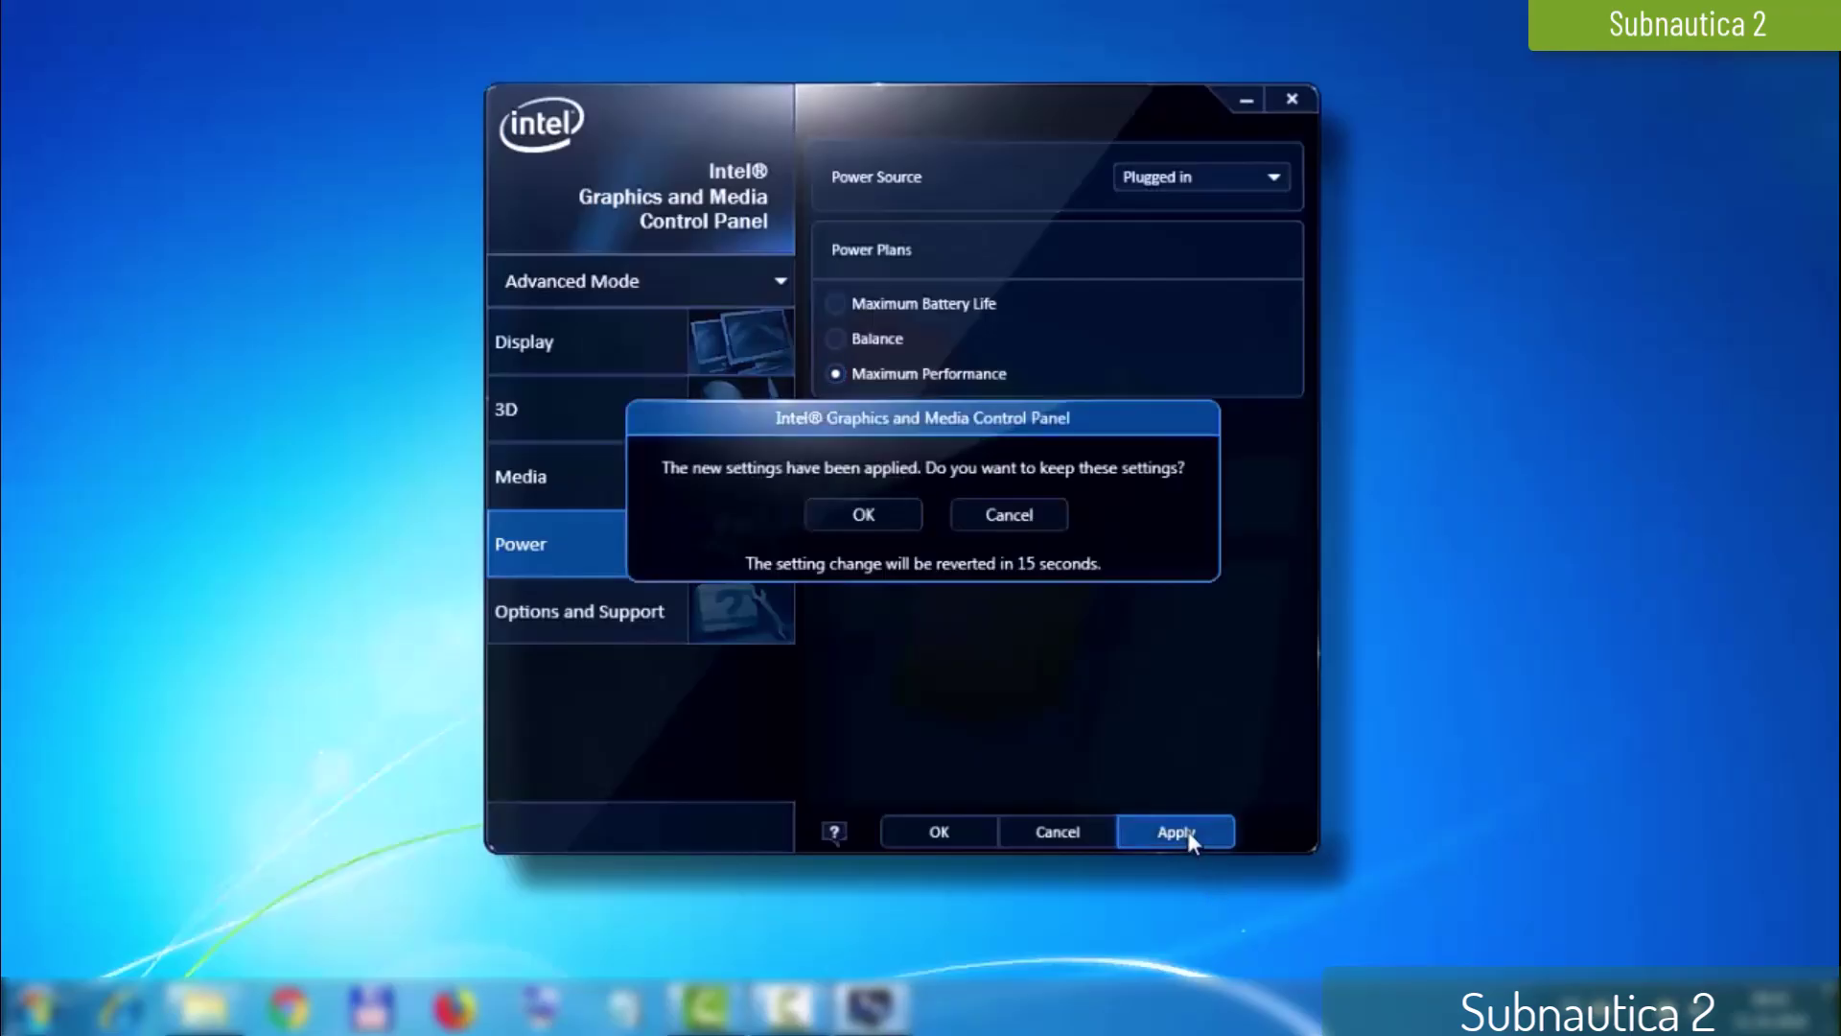
pyautogui.click(883, 517)
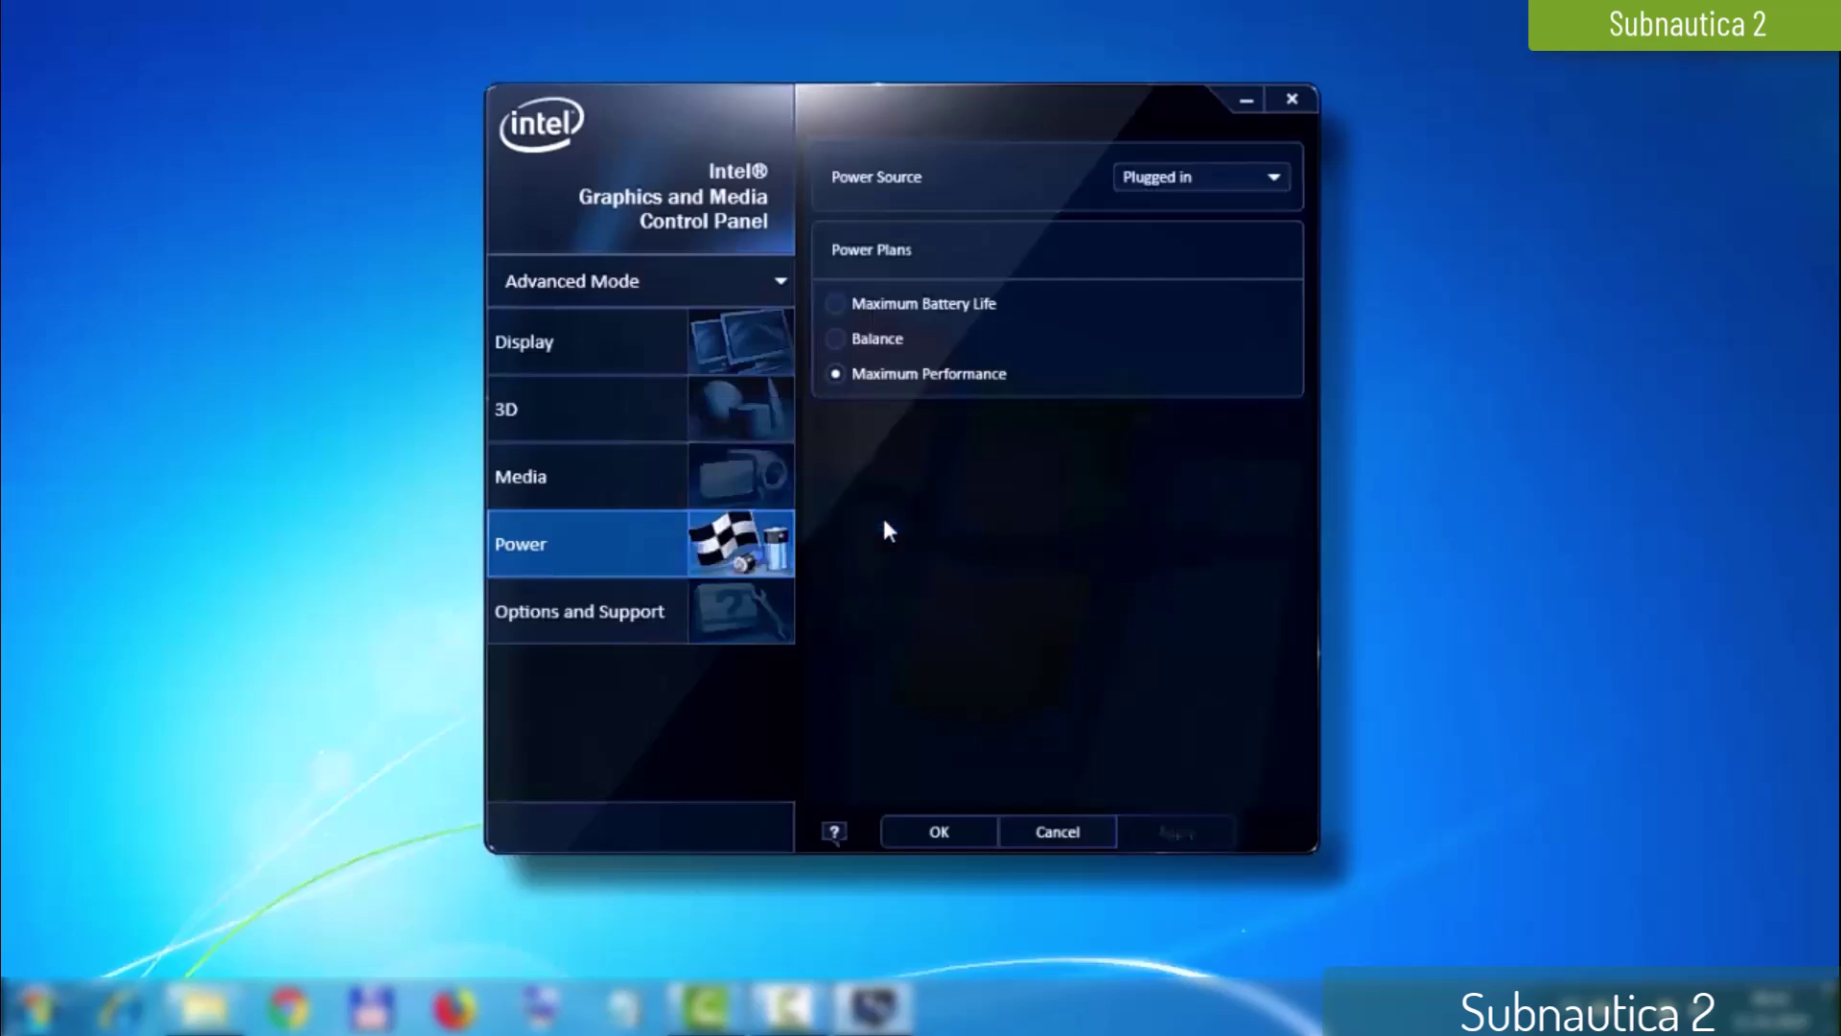
# Step: Review the Power Source choices without changing them, and recheck the 3D preference and power plan settings
pyautogui.click(1273, 182)
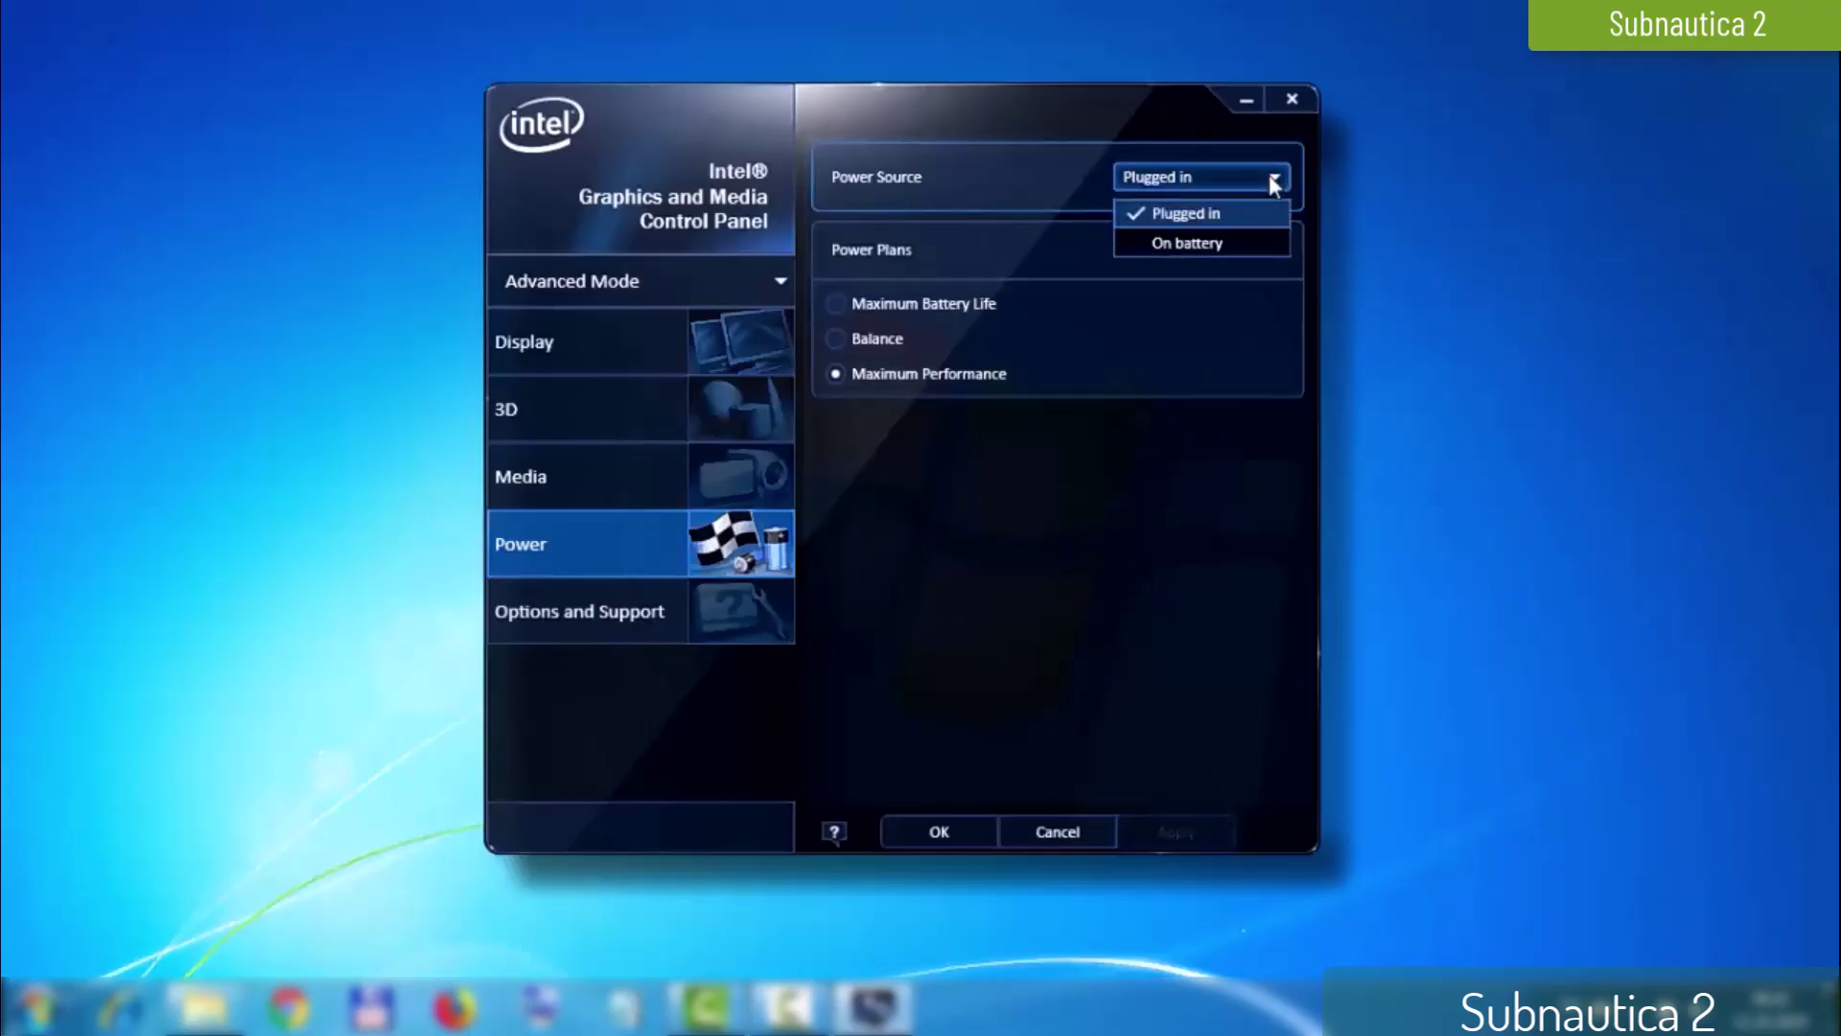
pyautogui.click(1269, 174)
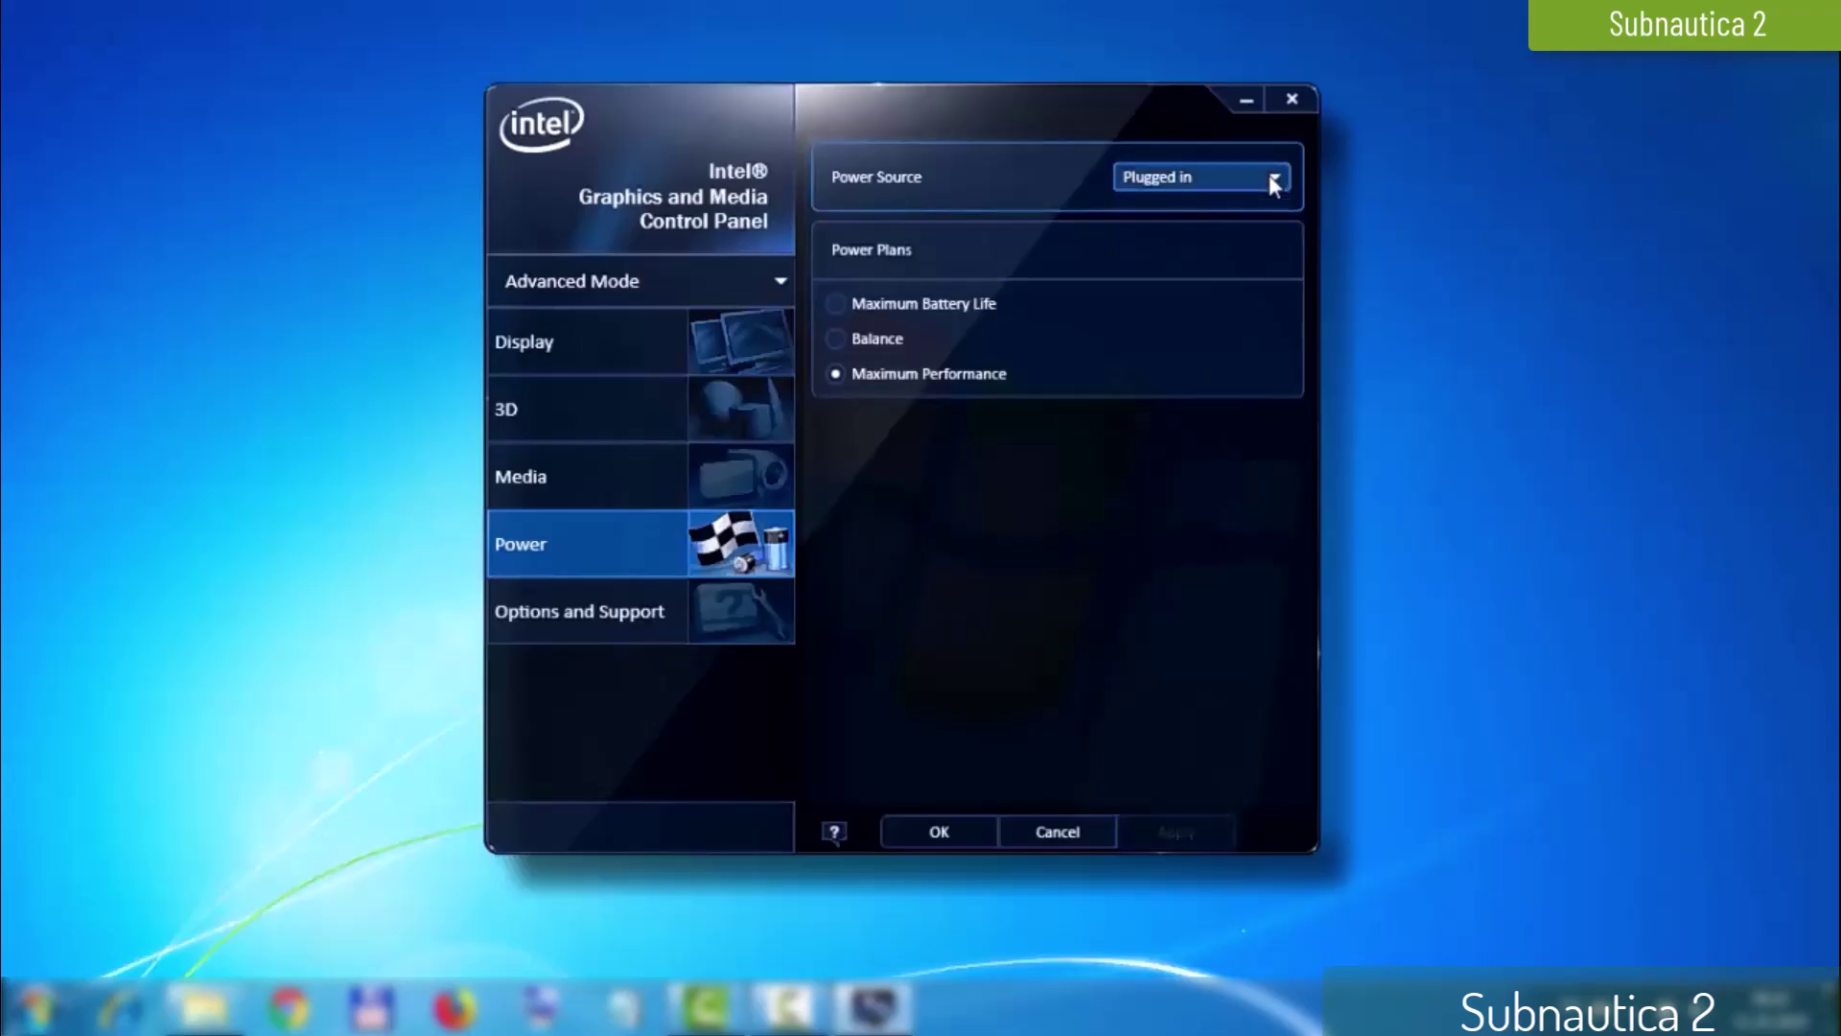
pyautogui.click(737, 403)
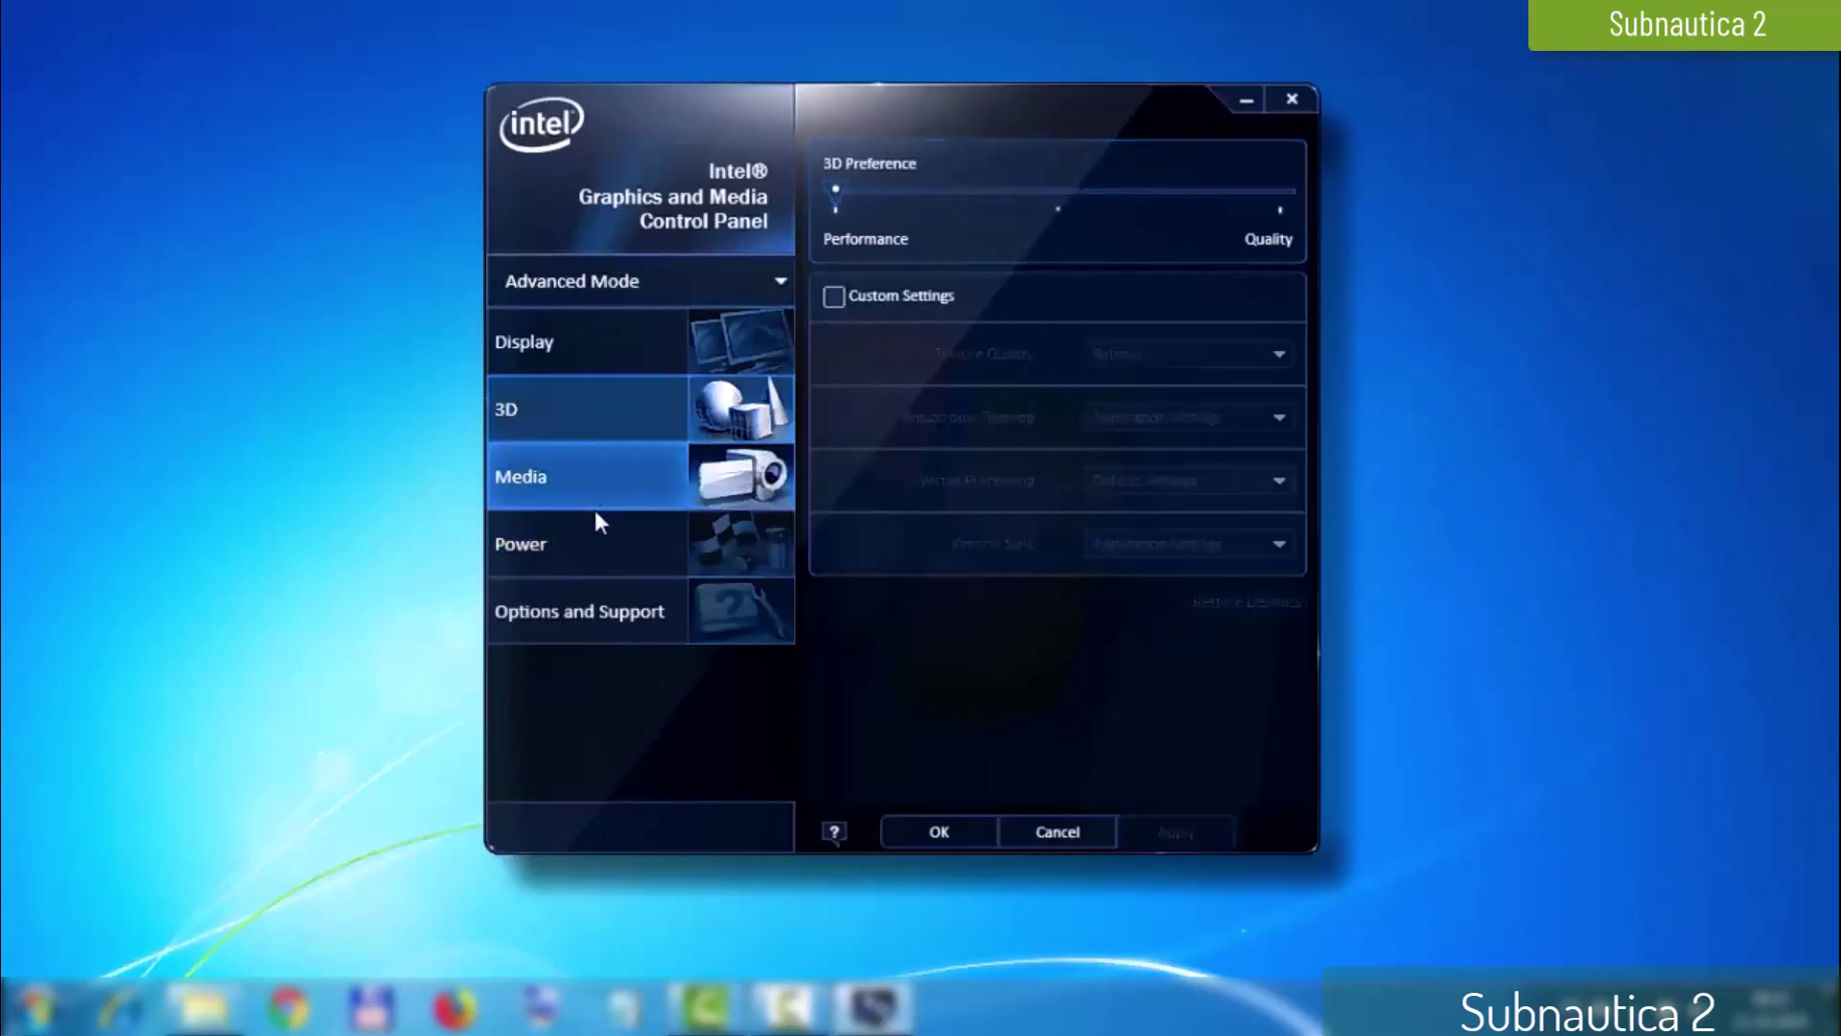
pyautogui.click(598, 537)
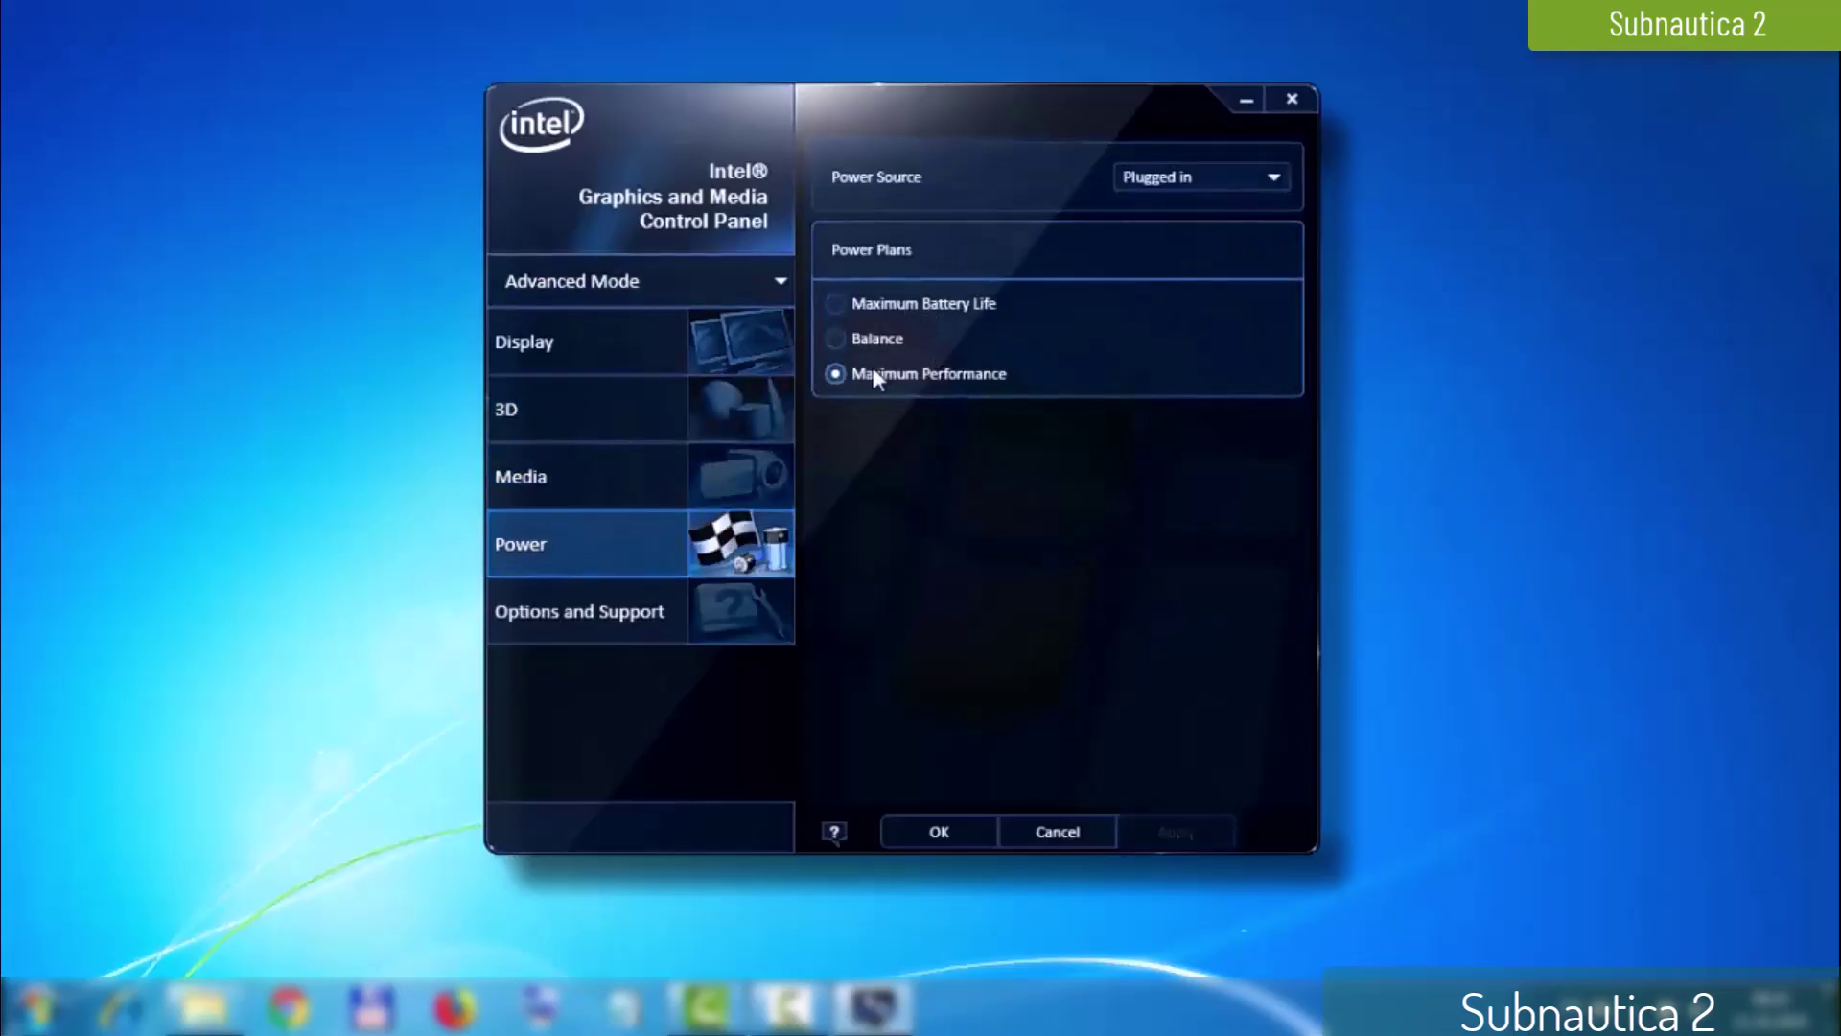